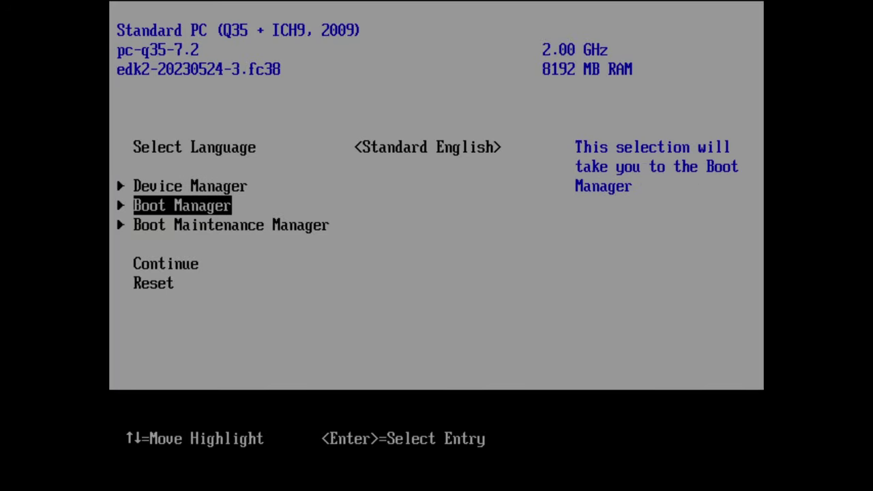
Boot the VM from the DVD-ROM via the UEFI Boot Manager into the LMDE 6 live desktop.
{"action": "key", "text": "Return"}
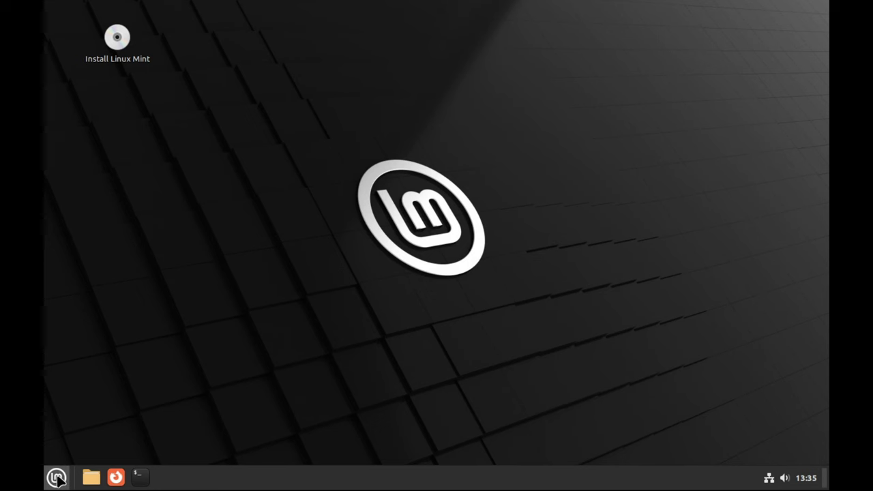
Set the display resolution to 1920 × 1080 (16:9) and keep the new configuration.
{"action": "left_click", "coordinate": [57, 477]}
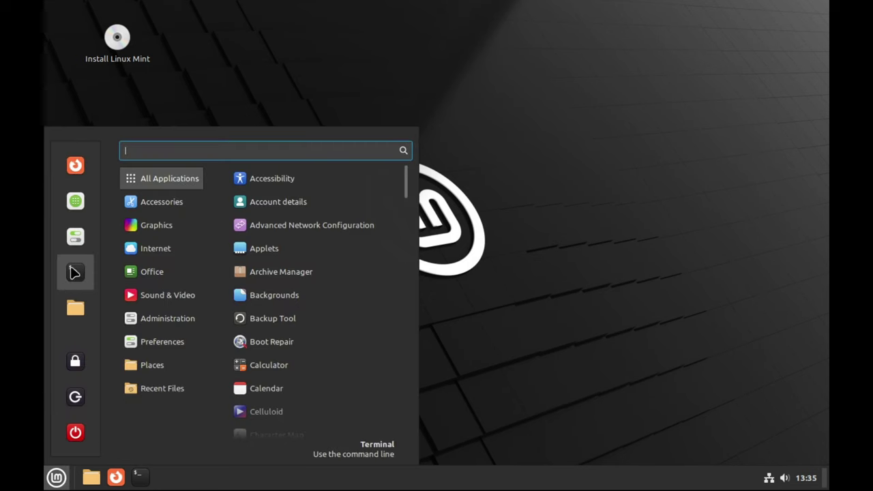
{"action": "left_click", "coordinate": [75, 238]}
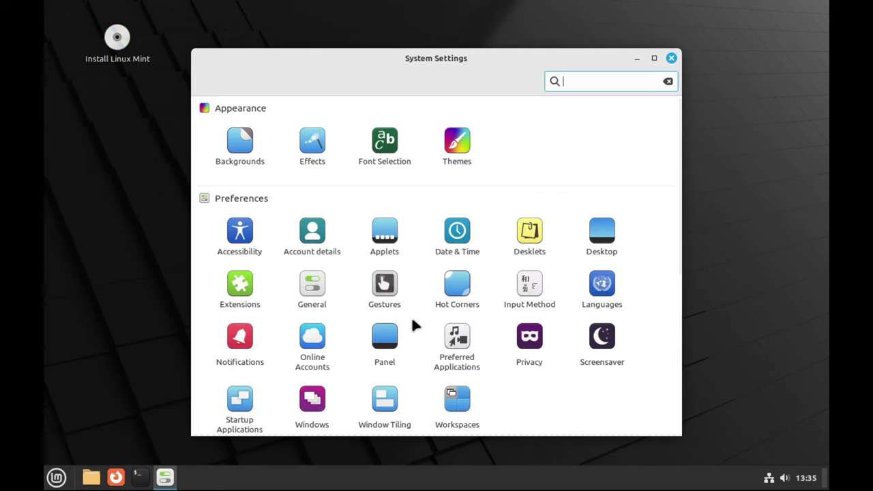
{"action": "scroll", "coordinate": [412, 322], "scroll_direction": "down", "scroll_amount": 4}
{"action": "scroll", "coordinate": [413, 315], "scroll_direction": "down", "scroll_amount": 2}
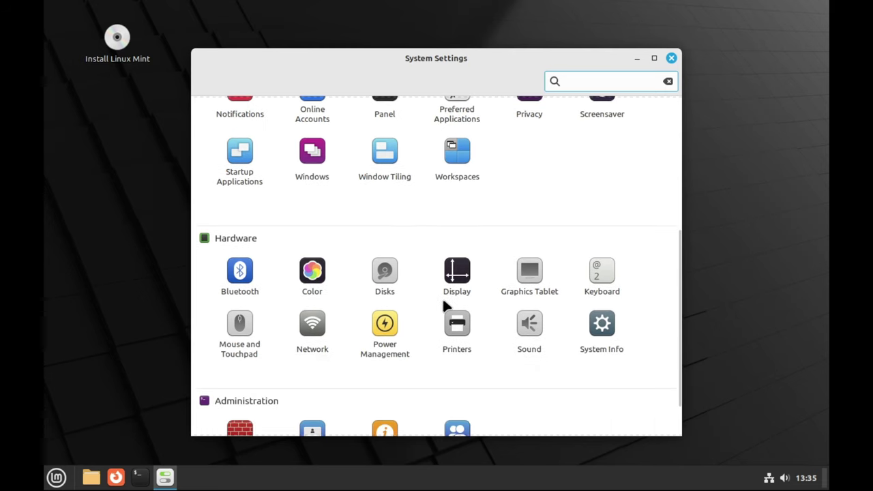
{"action": "left_click", "coordinate": [452, 294]}
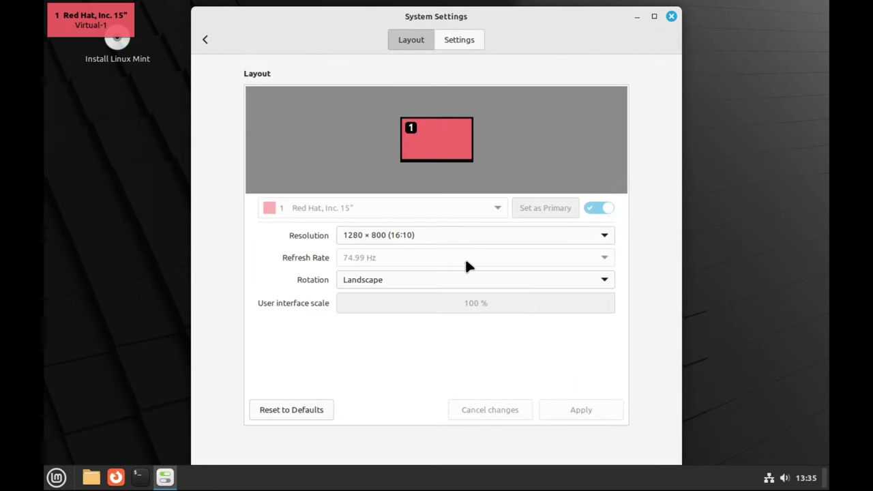
{"action": "left_click", "coordinate": [456, 233]}
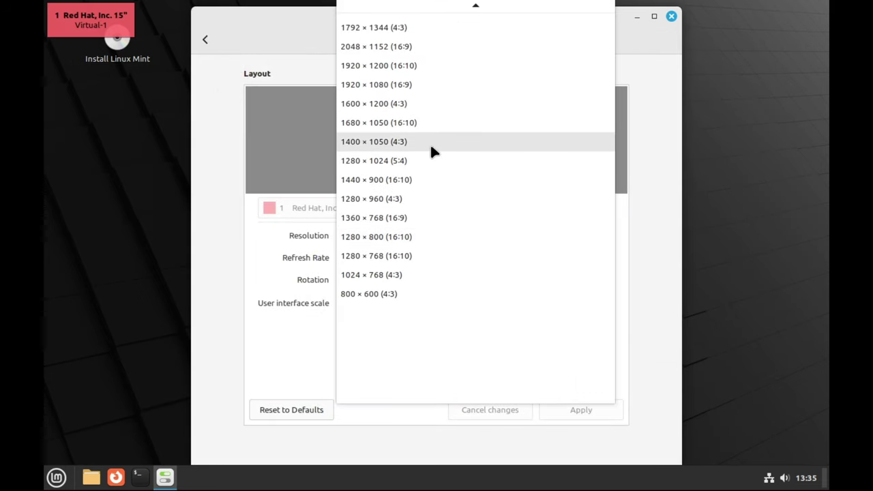
{"action": "left_click", "coordinate": [416, 85]}
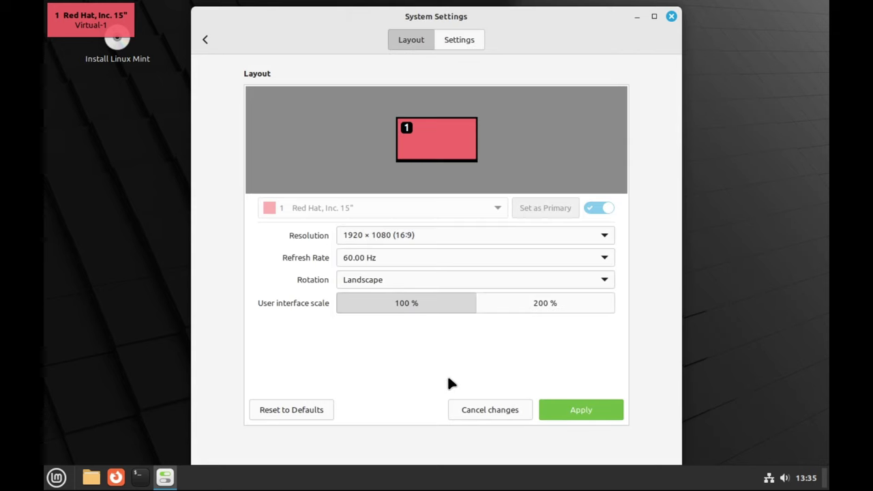
{"action": "left_click", "coordinate": [561, 412]}
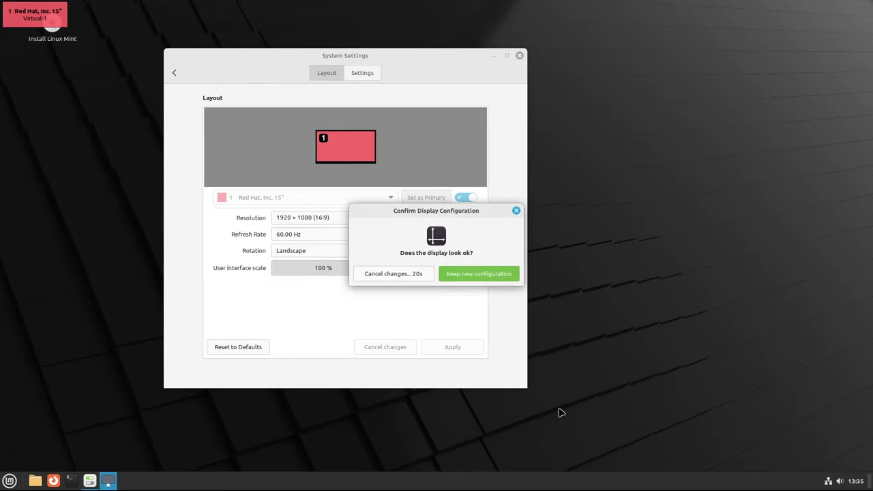
{"action": "left_click", "coordinate": [460, 274]}
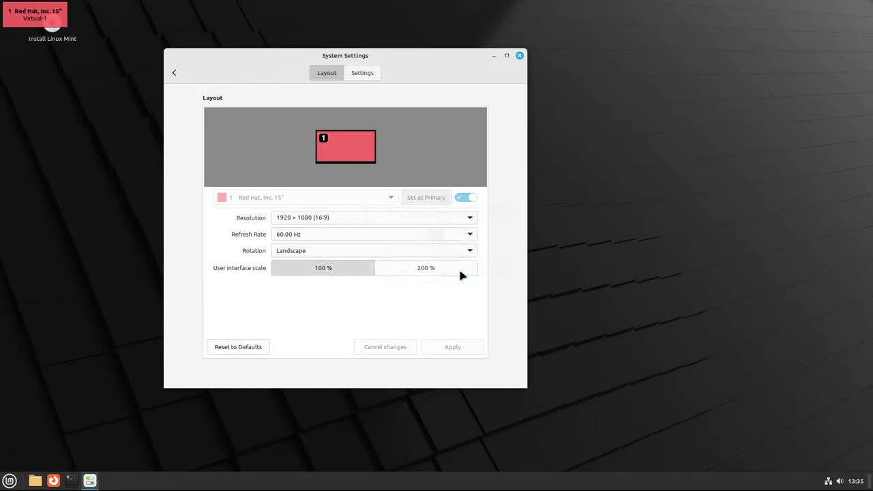
Raise the text scaling factor to 1.2 in Font Selection, then close System Settings.
{"action": "left_click", "coordinate": [174, 73]}
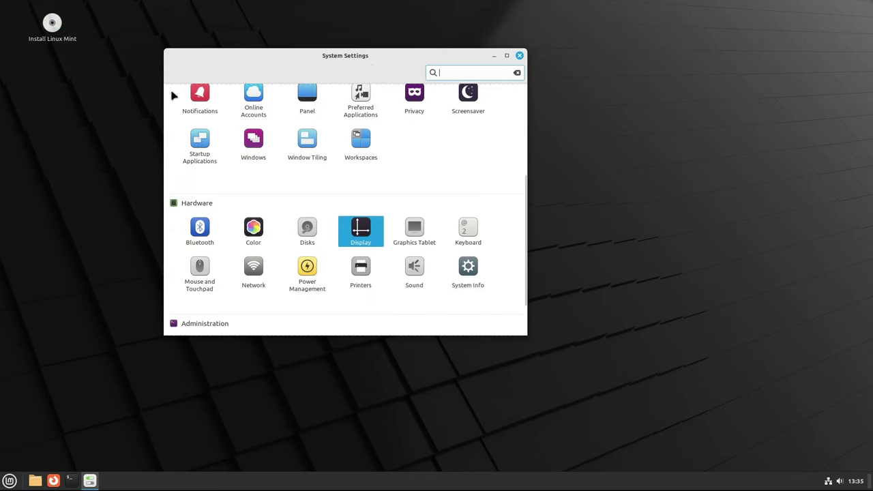
{"action": "scroll", "coordinate": [298, 186], "scroll_direction": "up", "scroll_amount": 5}
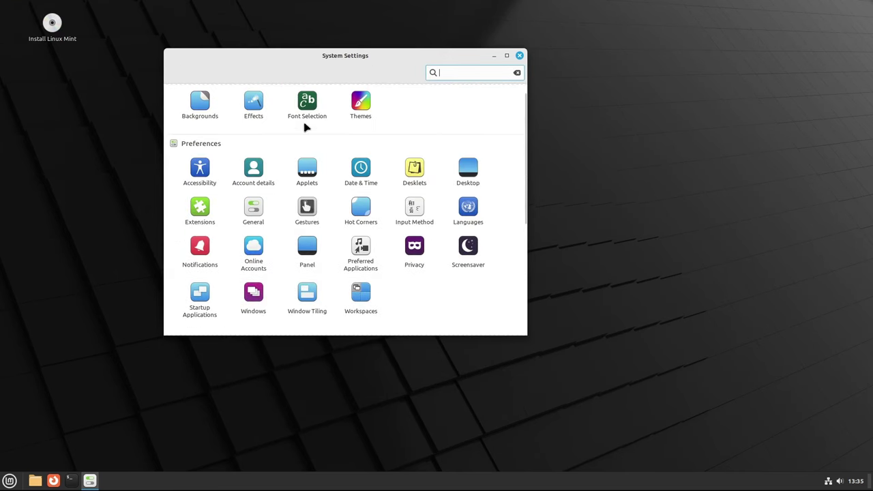
{"action": "left_click", "coordinate": [305, 113]}
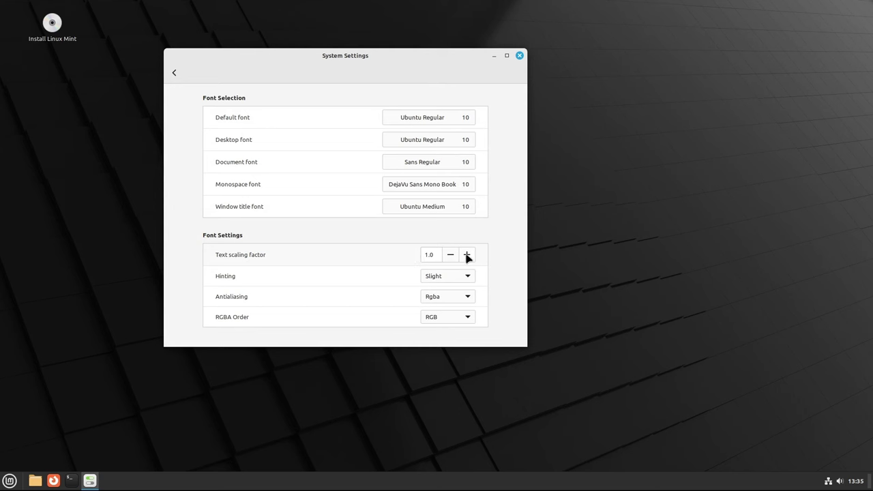
{"action": "left_click", "coordinate": [467, 255]}
{"action": "left_click", "coordinate": [467, 255]}
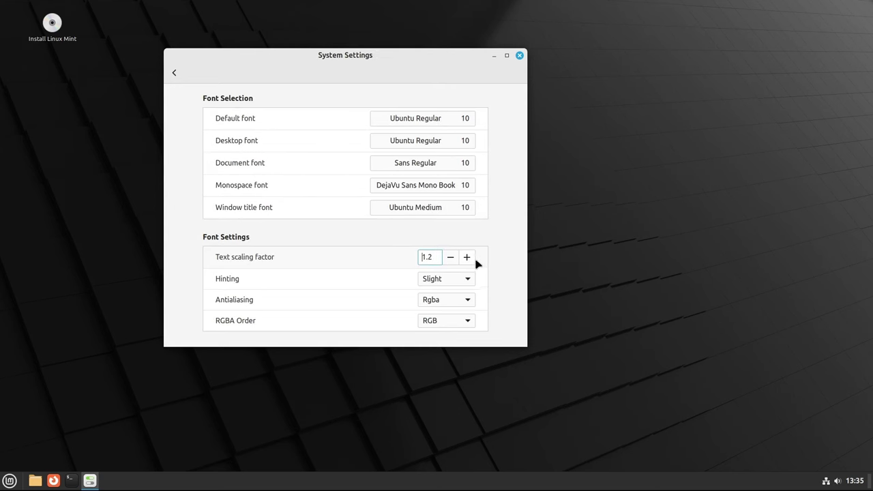
{"action": "left_click", "coordinate": [174, 75]}
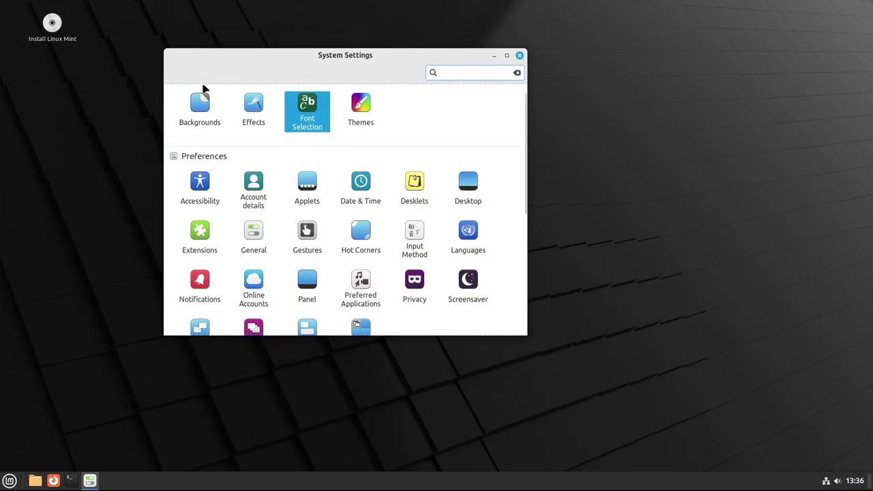
{"action": "left_click", "coordinate": [520, 56]}
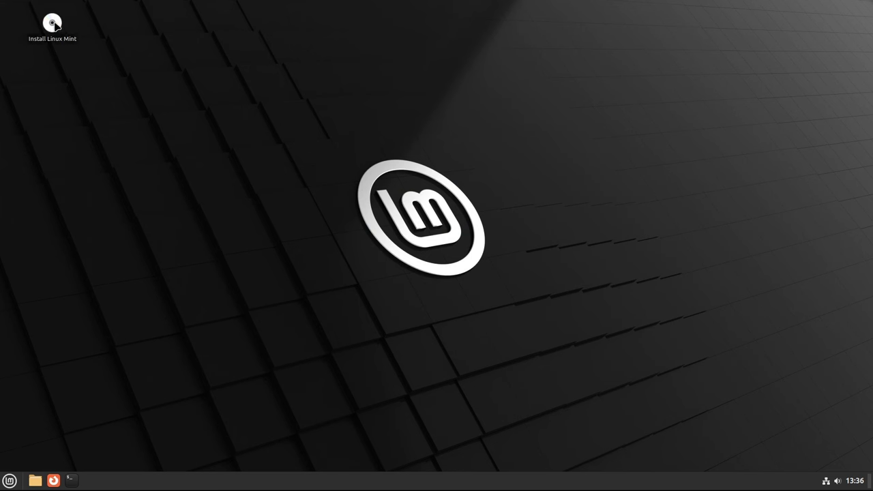
Launch the installer and accept English (US), America/Los Angeles timezone and English (US) keyboard.
{"action": "double_click", "coordinate": [68, 42]}
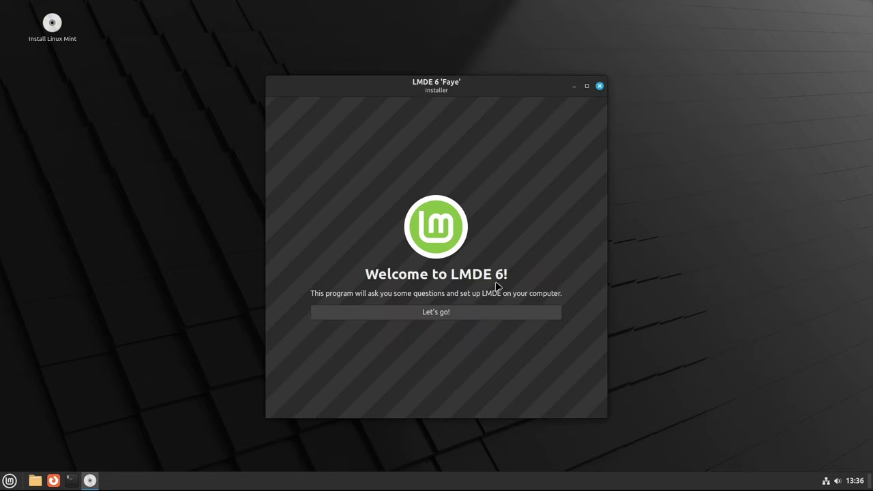
{"action": "left_click", "coordinate": [441, 312]}
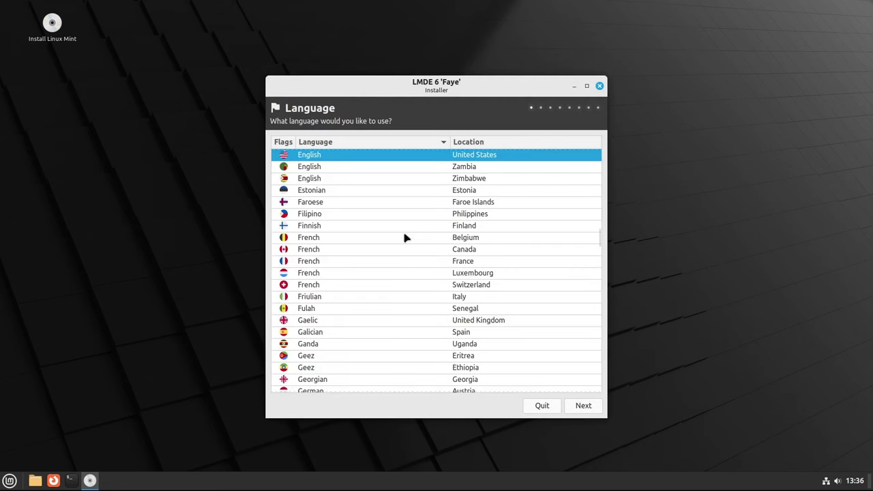
{"action": "left_click", "coordinate": [583, 406]}
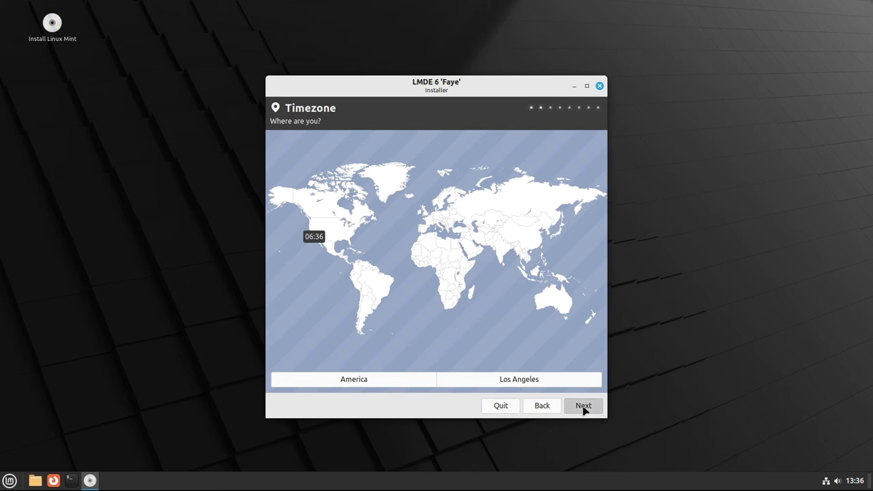
{"action": "left_click", "coordinate": [583, 408]}
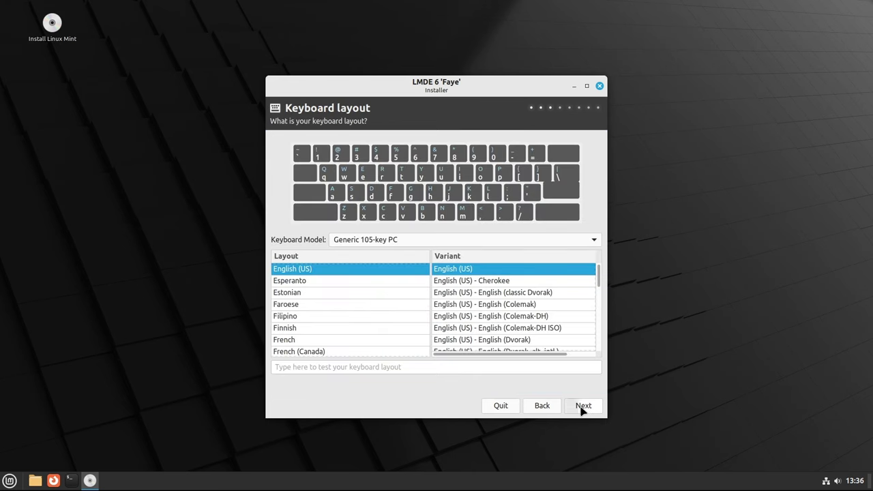
{"action": "left_click", "coordinate": [583, 408]}
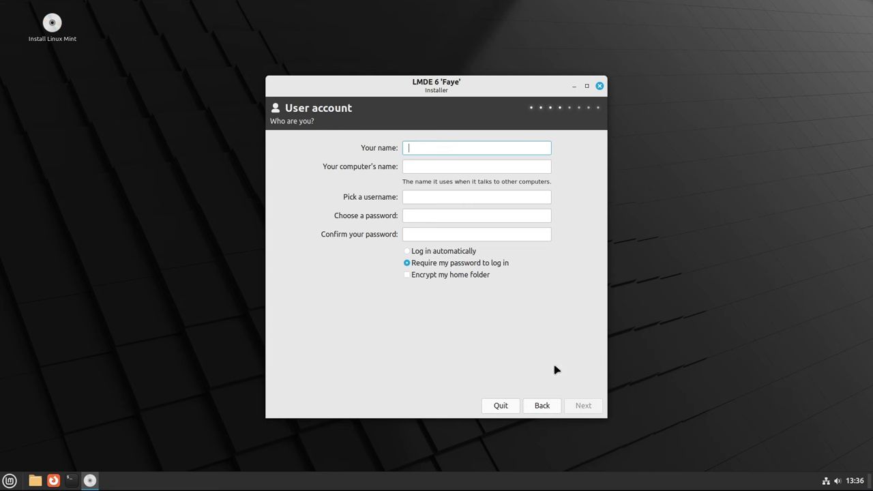
Fill in the username, computer name lmde6-1 and password, and enable home folder encryption.
{"action": "type", "text": "stephen"}
{"action": "key", "text": "Tab"}
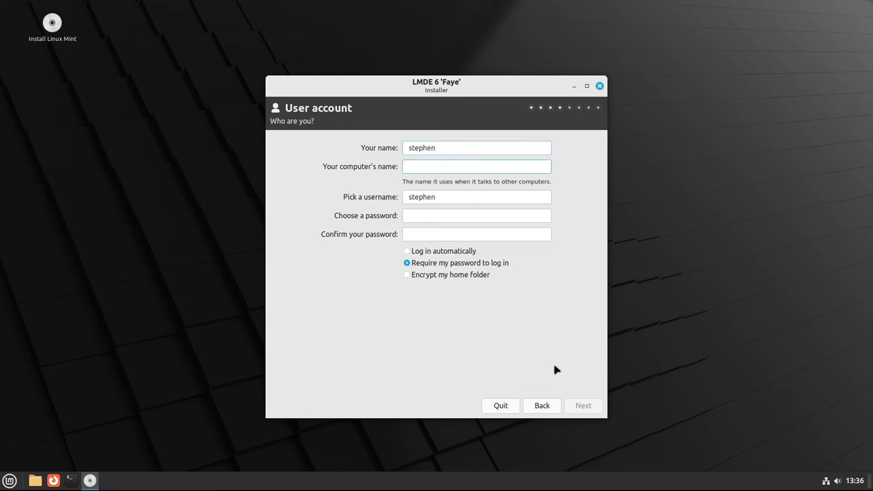
{"action": "type", "text": "lmde6-1"}
{"action": "left_click", "coordinate": [464, 218]}
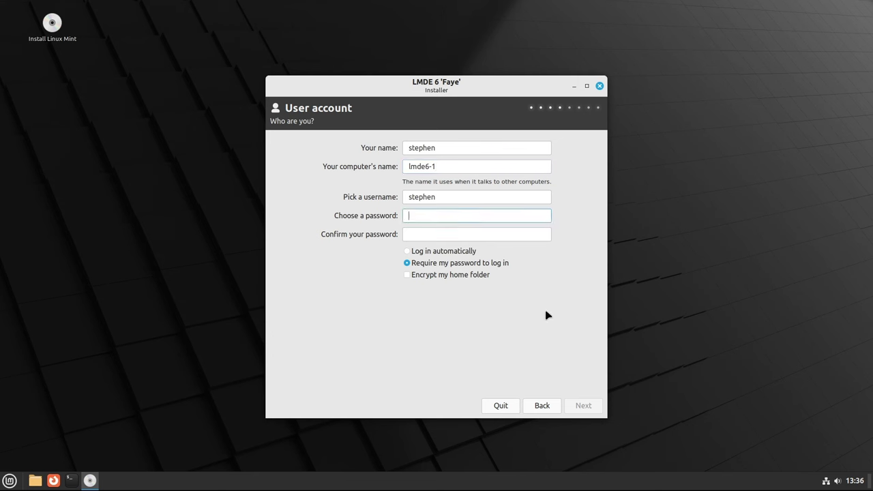
{"action": "type", "text": "*********"}
{"action": "key", "text": "Tab"}
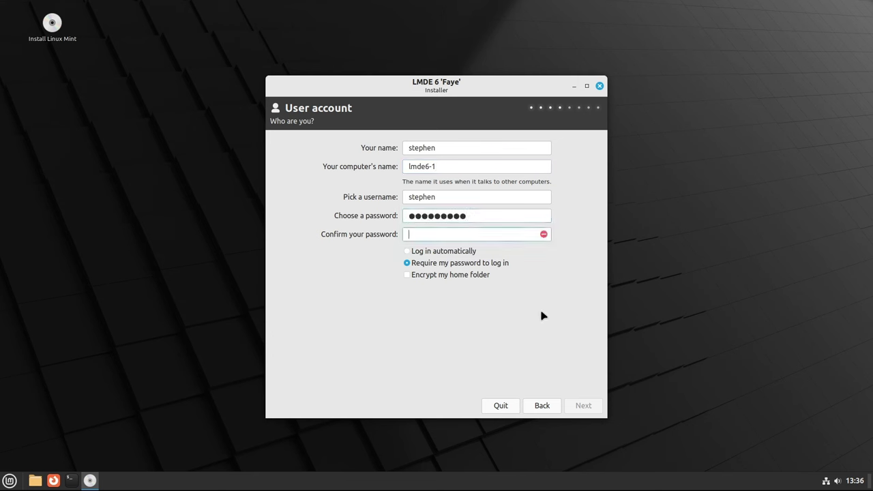
{"action": "type", "text": "*********"}
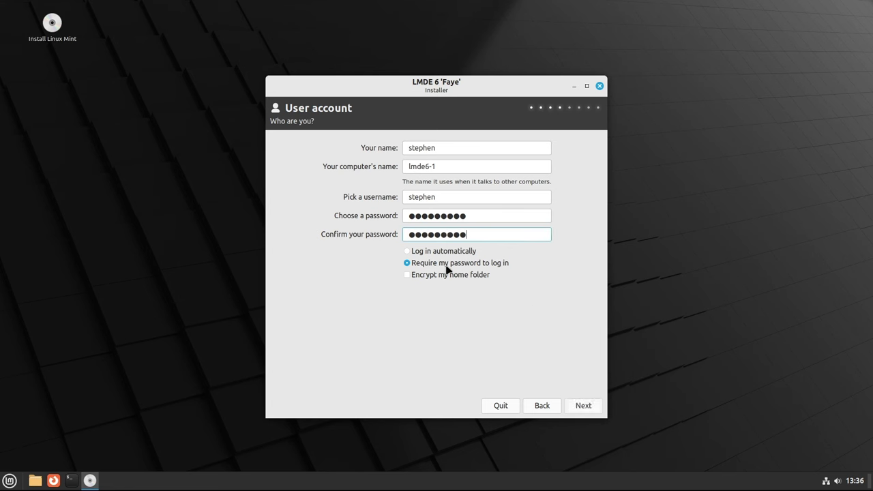
{"action": "left_click", "coordinate": [407, 275]}
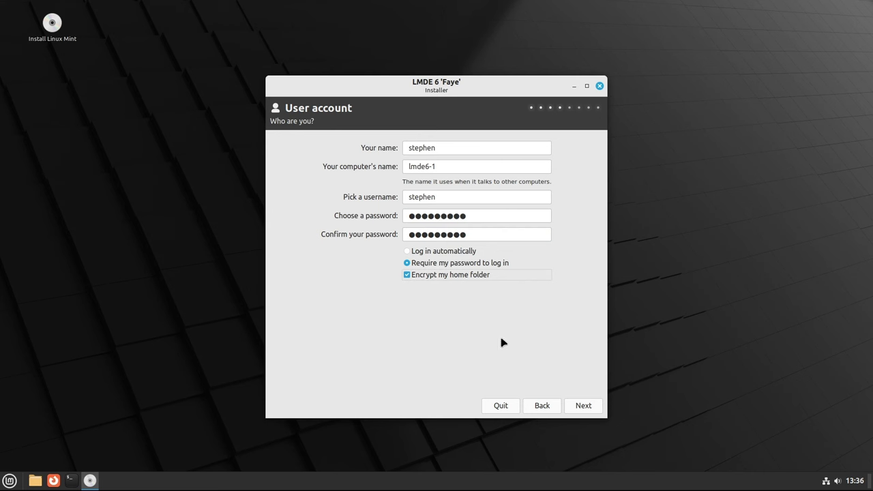
{"action": "left_click", "coordinate": [582, 407]}
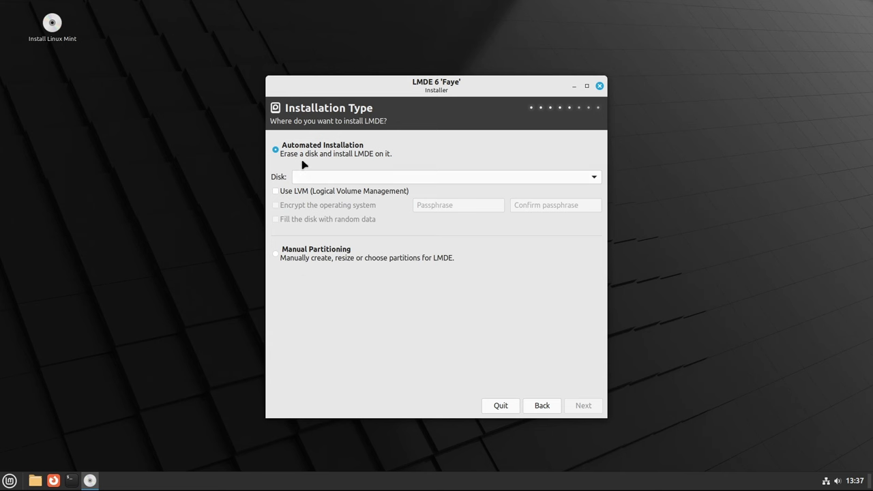
Choose the 137 GB vda disk for automated installation, confirming erasure and automatic partitioning.
{"action": "left_click", "coordinate": [594, 177]}
{"action": "left_click", "coordinate": [540, 178]}
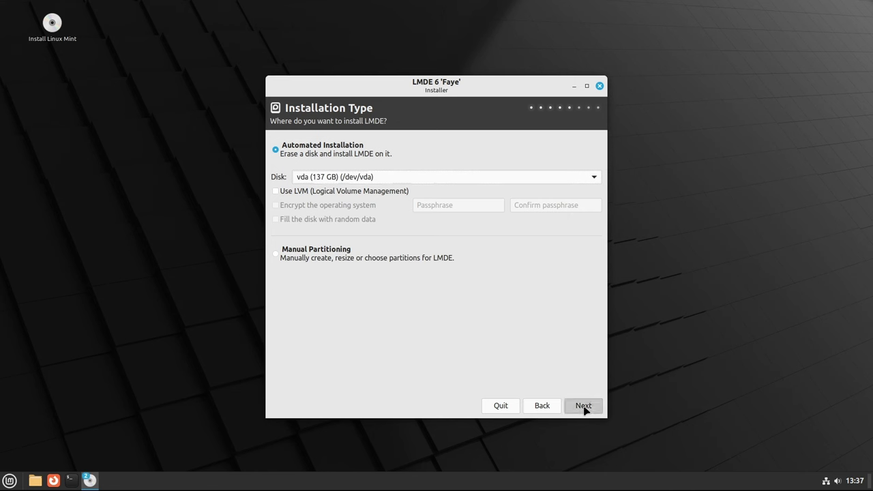
{"action": "left_click", "coordinate": [583, 408]}
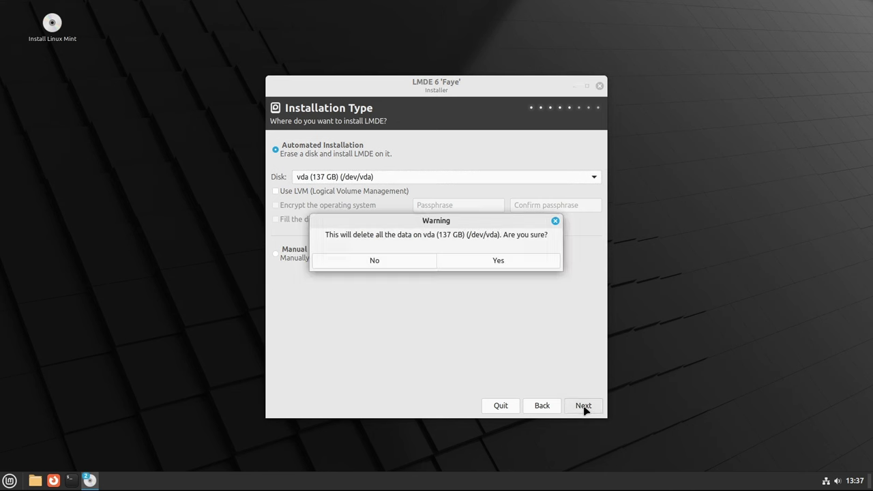
{"action": "left_click", "coordinate": [475, 266]}
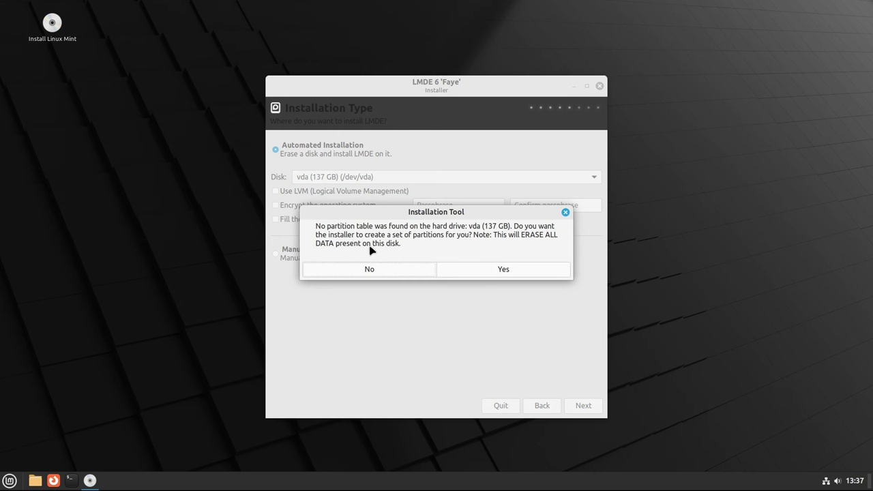
{"action": "left_click", "coordinate": [513, 270]}
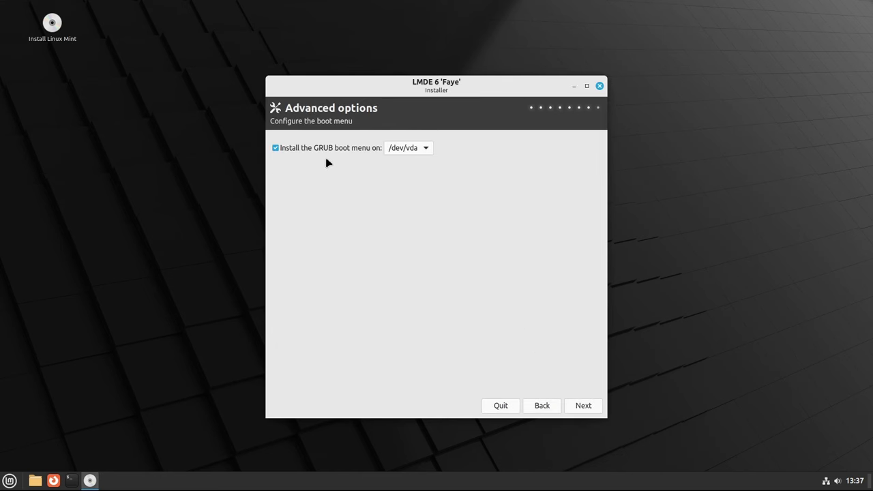
Keep the GRUB boot menu on /dev/vda, review the summary and start installing.
{"action": "left_click", "coordinate": [427, 148]}
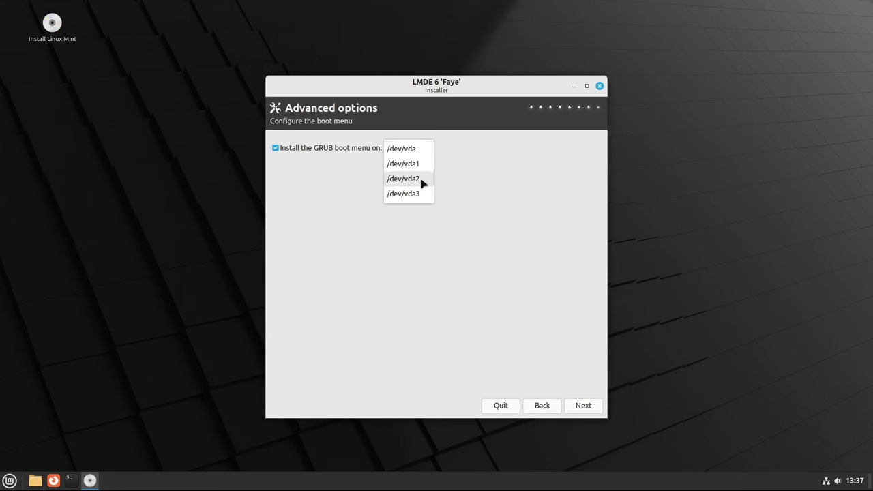
{"action": "left_click", "coordinate": [512, 158]}
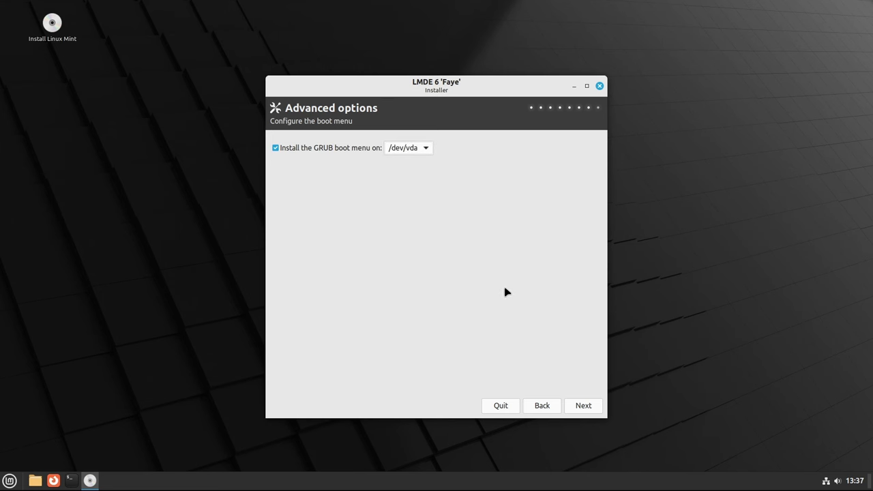
{"action": "left_click", "coordinate": [583, 406]}
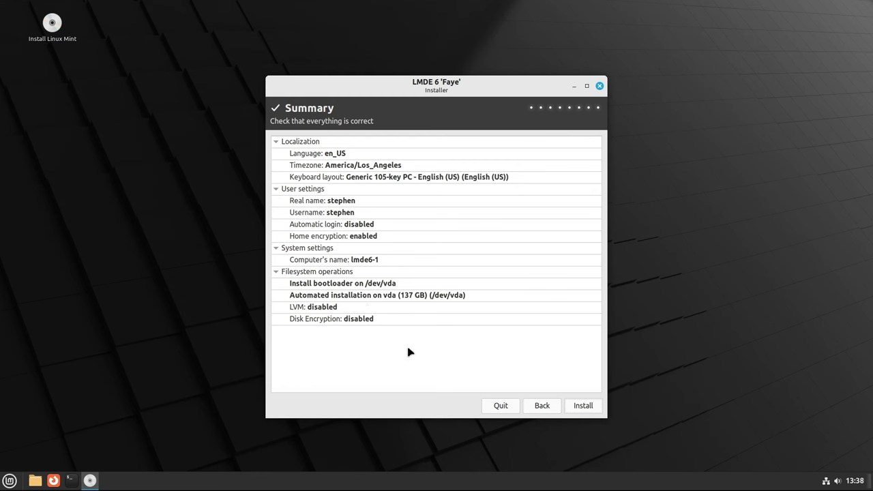
{"action": "left_click", "coordinate": [580, 406]}
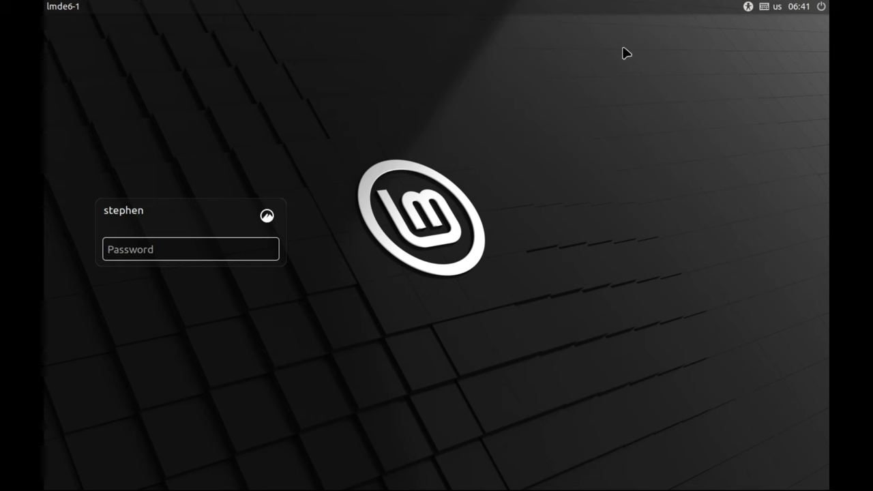
Log in with the Cinnamon (Default) session using the account password.
{"action": "left_click", "coordinate": [267, 216]}
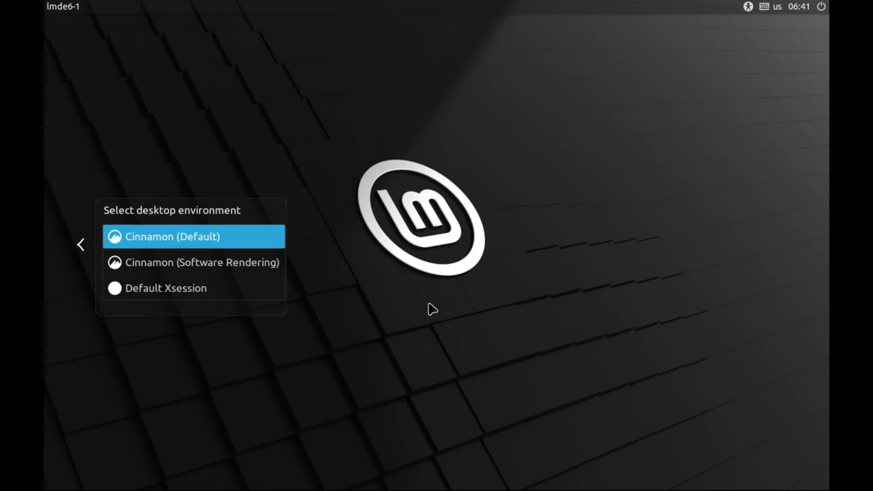
{"action": "left_click", "coordinate": [80, 248]}
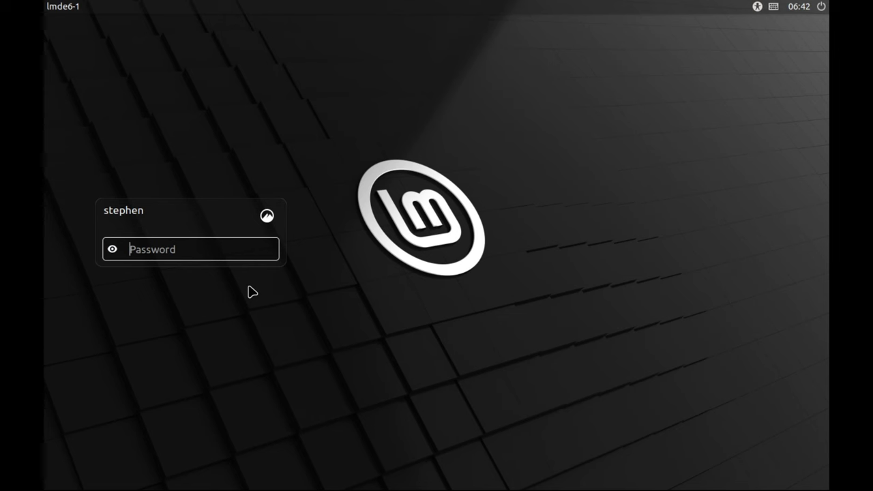
{"action": "type", "text": "•••"}
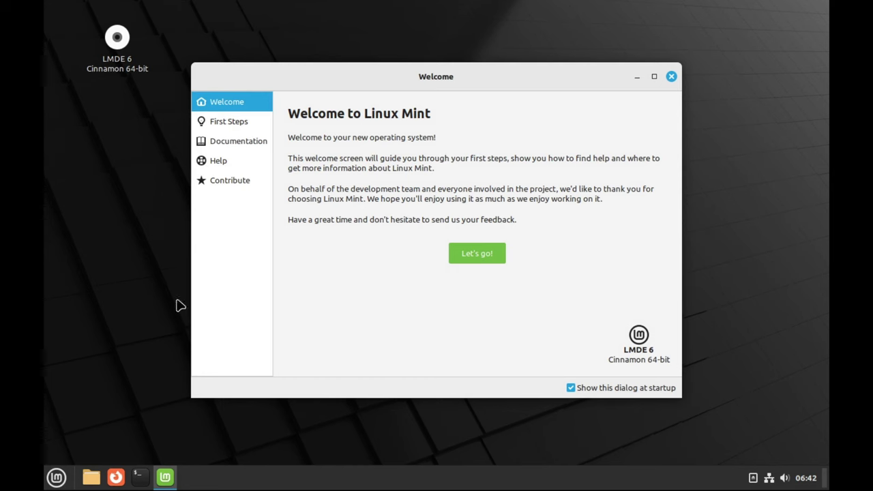
Switch the installed system's display to 1920 × 1080 and keep the new configuration.
{"action": "left_click", "coordinate": [55, 477]}
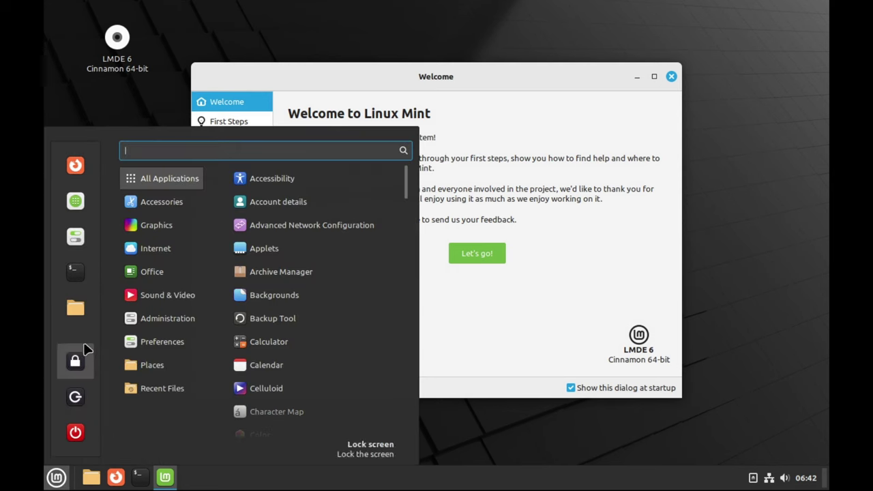
{"action": "left_click", "coordinate": [75, 248]}
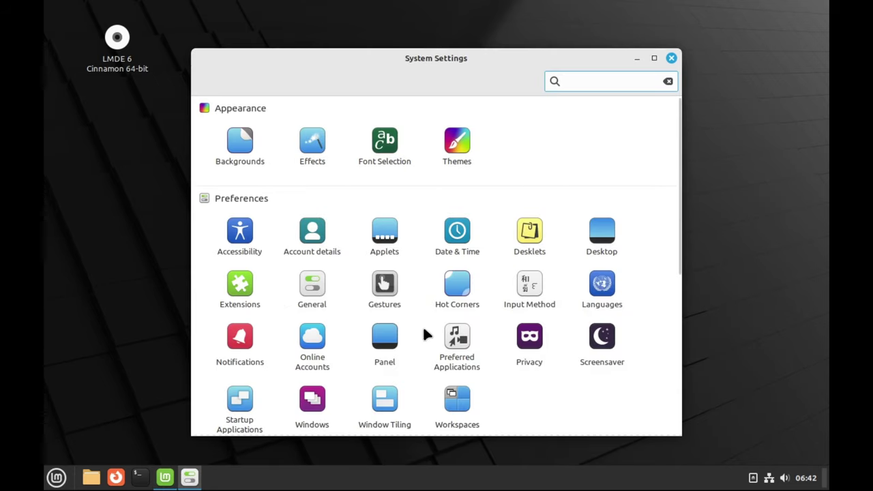
{"action": "scroll", "coordinate": [481, 334], "scroll_direction": "down", "scroll_amount": 5}
{"action": "left_click", "coordinate": [454, 315]}
{"action": "left_click", "coordinate": [412, 235]}
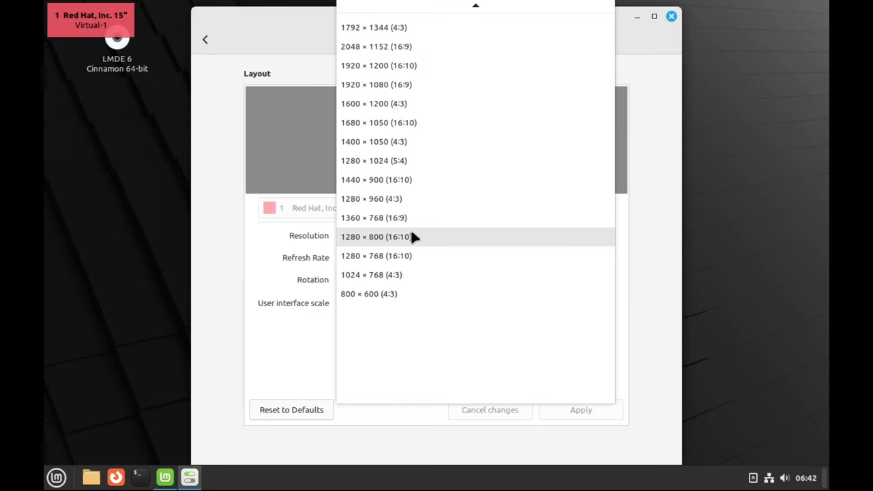
{"action": "left_click", "coordinate": [394, 85]}
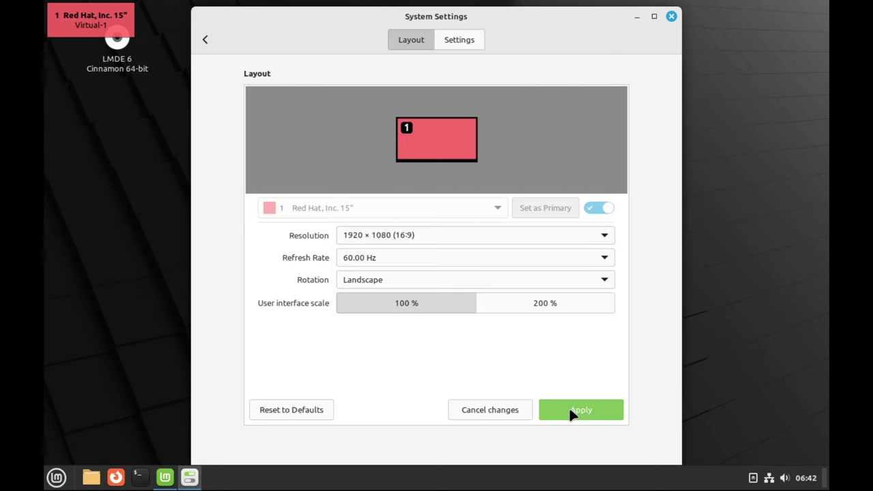
{"action": "left_click", "coordinate": [570, 413]}
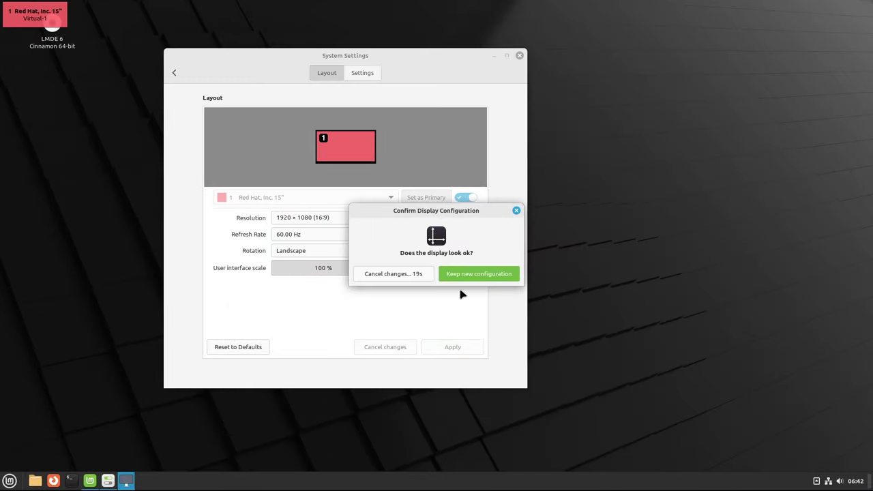
{"action": "left_click", "coordinate": [457, 273]}
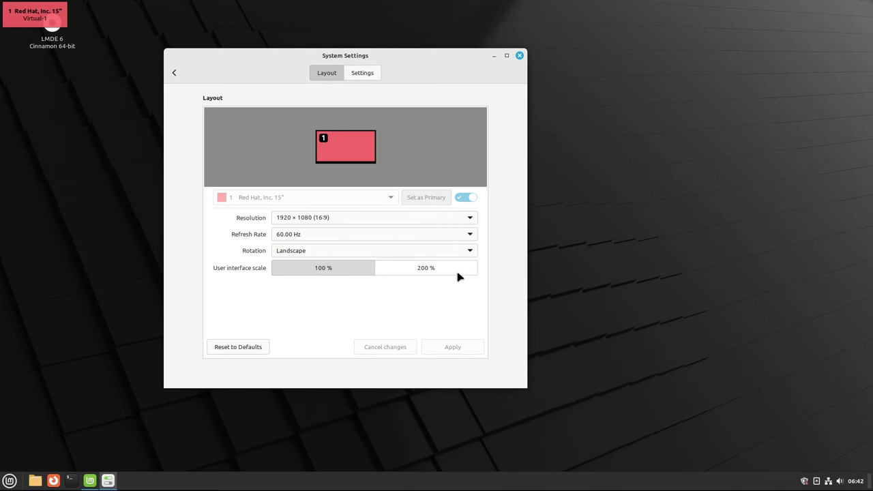
Set Power Management to never turn off the screen when inactive.
{"action": "left_click", "coordinate": [175, 75]}
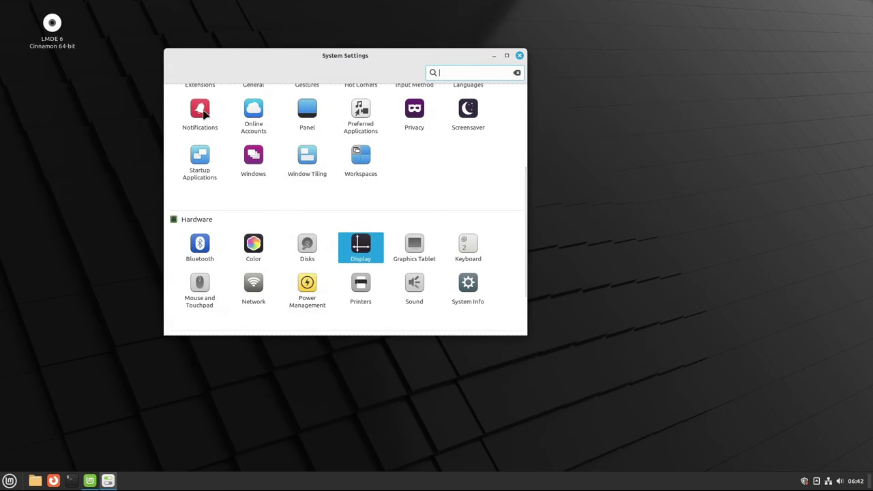
{"action": "left_click", "coordinate": [306, 288]}
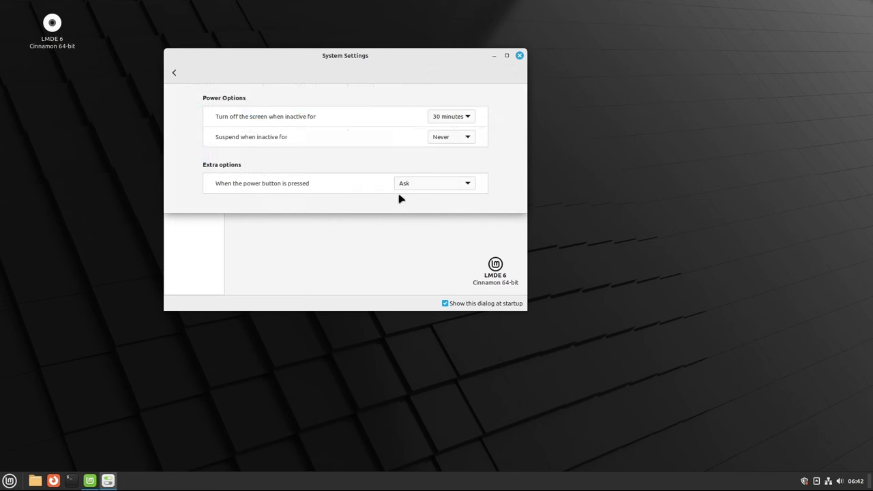
{"action": "left_click", "coordinate": [442, 118]}
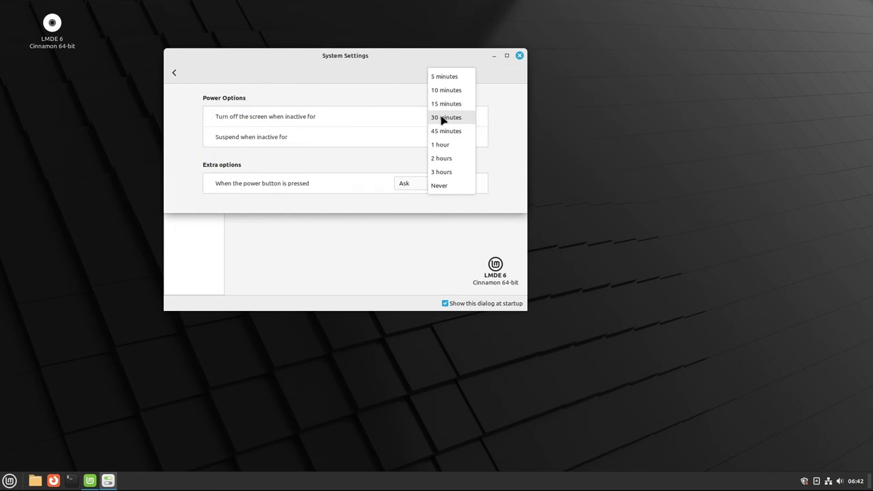
{"action": "left_click", "coordinate": [443, 185]}
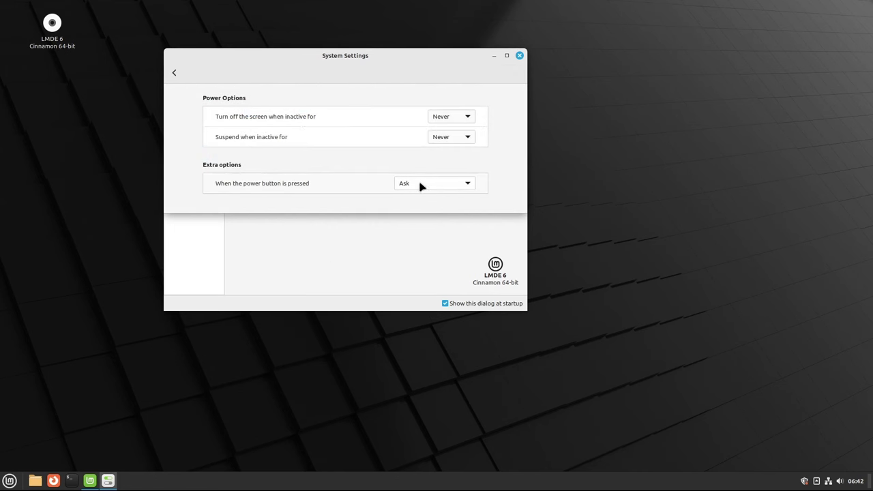
Raise the text scaling factor to 1.2 in Font Selection, then close System Settings.
{"action": "left_click", "coordinate": [174, 73]}
{"action": "scroll", "coordinate": [298, 193], "scroll_direction": "up", "scroll_amount": 3}
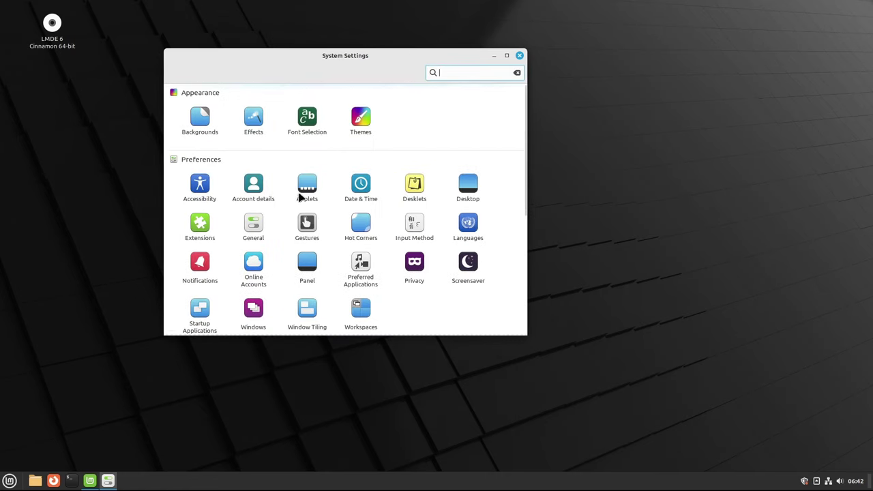
{"action": "left_click", "coordinate": [307, 120]}
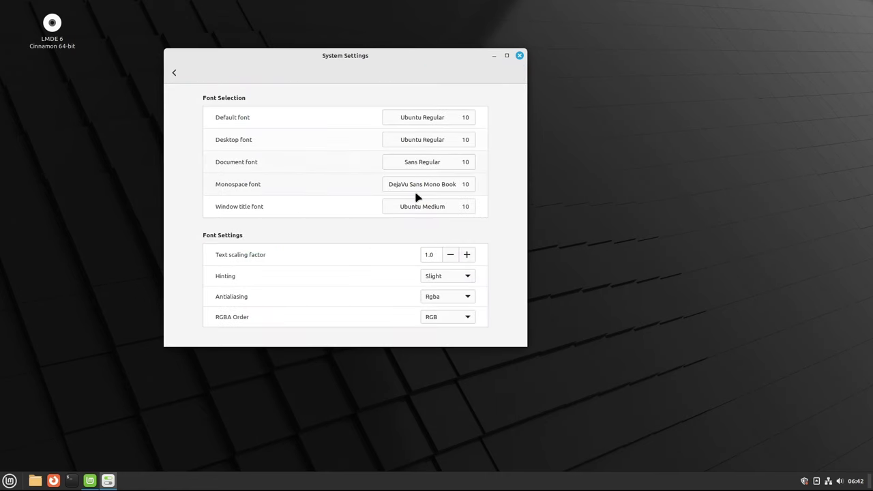
{"action": "left_click", "coordinate": [467, 254]}
{"action": "left_click", "coordinate": [466, 254]}
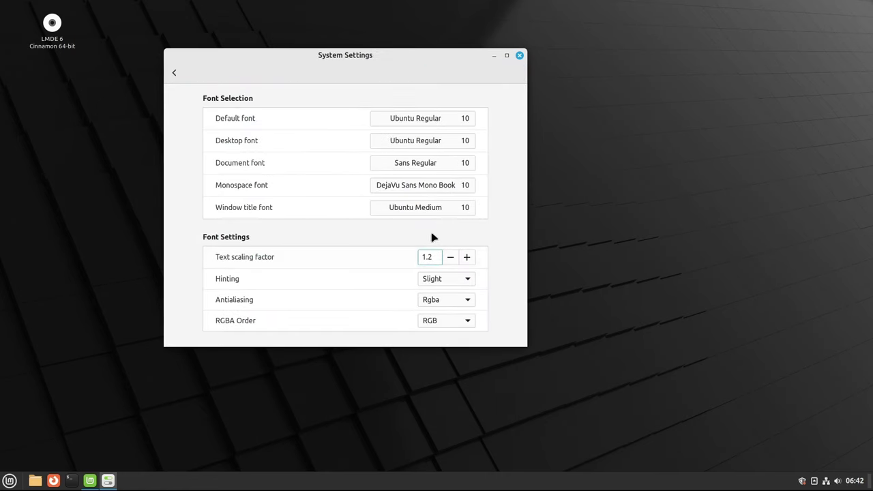
{"action": "left_click", "coordinate": [174, 74]}
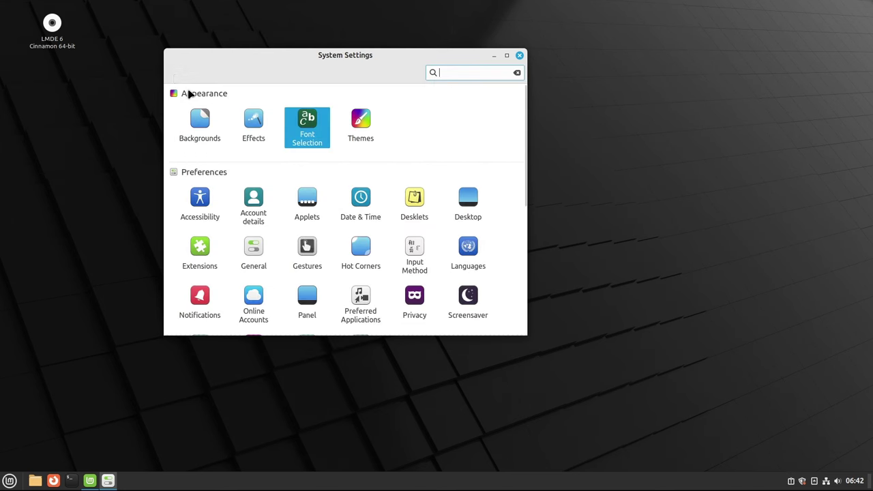
{"action": "left_click", "coordinate": [519, 56]}
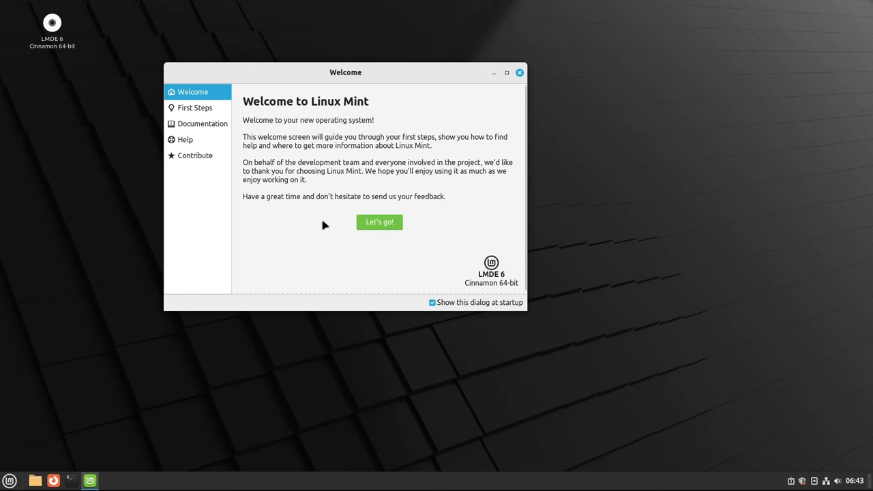
Untick 'Show this dialog at startup', go to First Steps and launch Desktop Colors.
{"action": "left_click", "coordinate": [432, 302]}
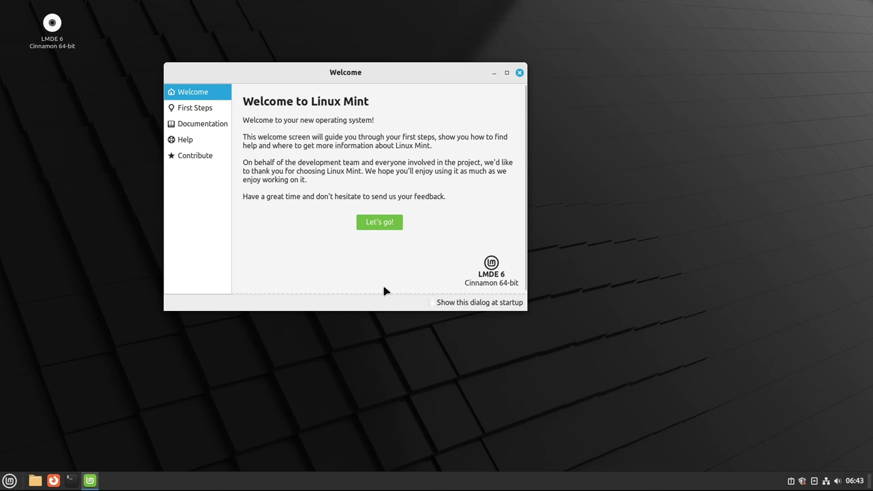
{"action": "left_click", "coordinate": [371, 226]}
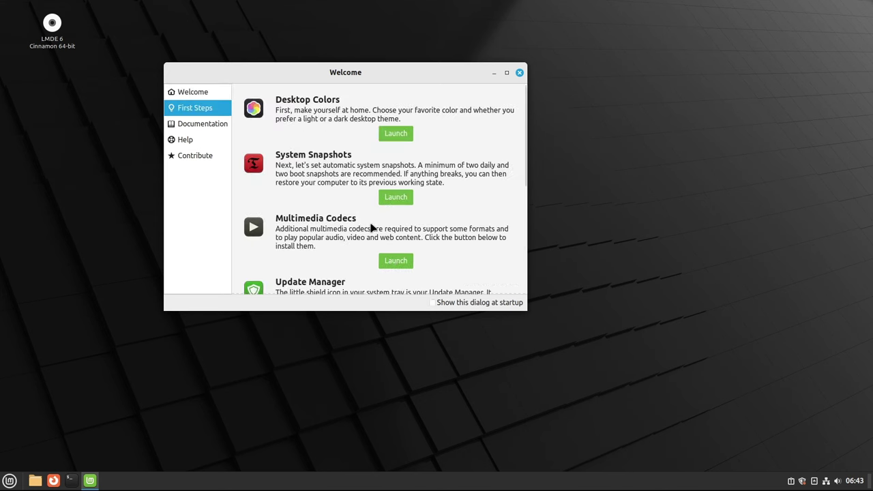
{"action": "left_click", "coordinate": [394, 135]}
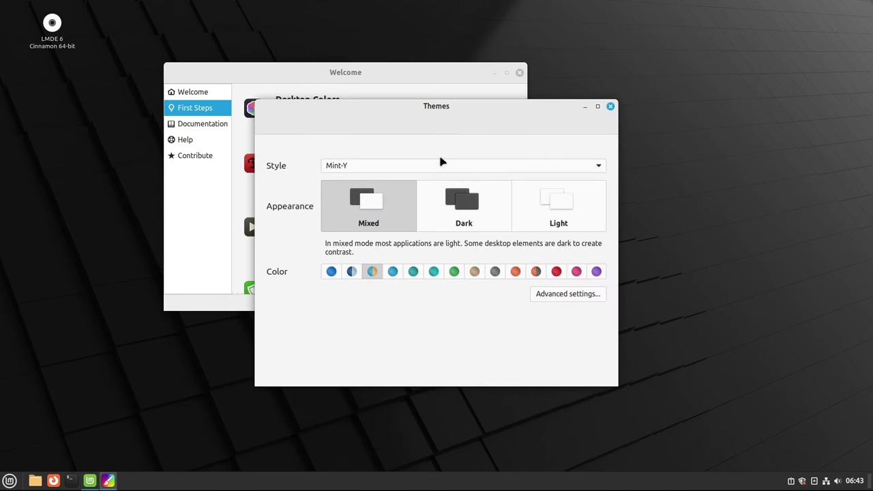
Keep the Mint-Y style and apply the Dark appearance with the blue accent colour.
{"action": "left_click", "coordinate": [457, 168]}
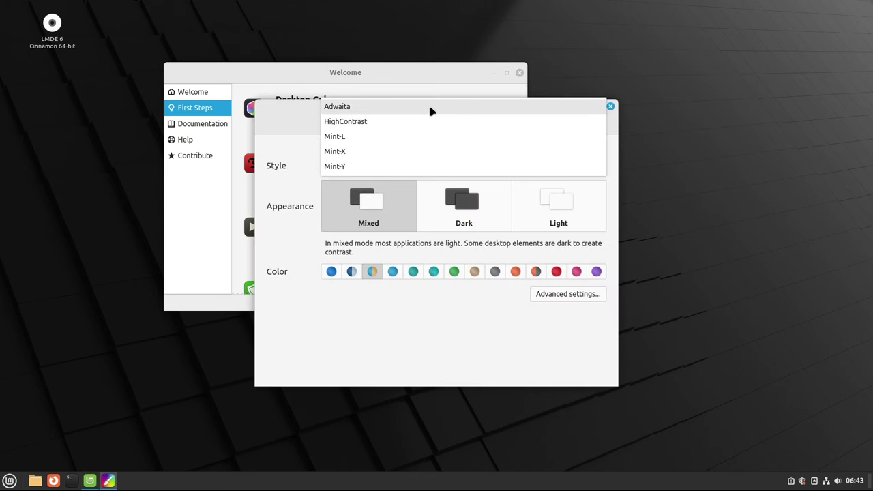
{"action": "left_click", "coordinate": [421, 323]}
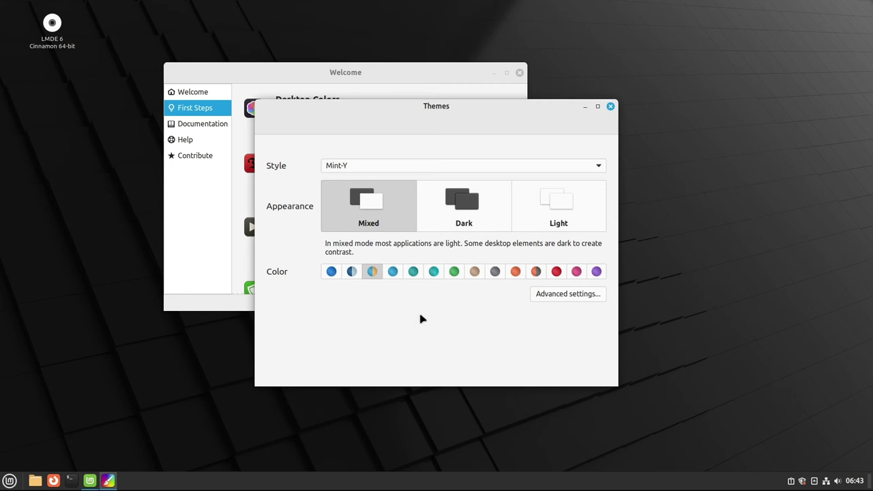
{"action": "left_click", "coordinate": [456, 216]}
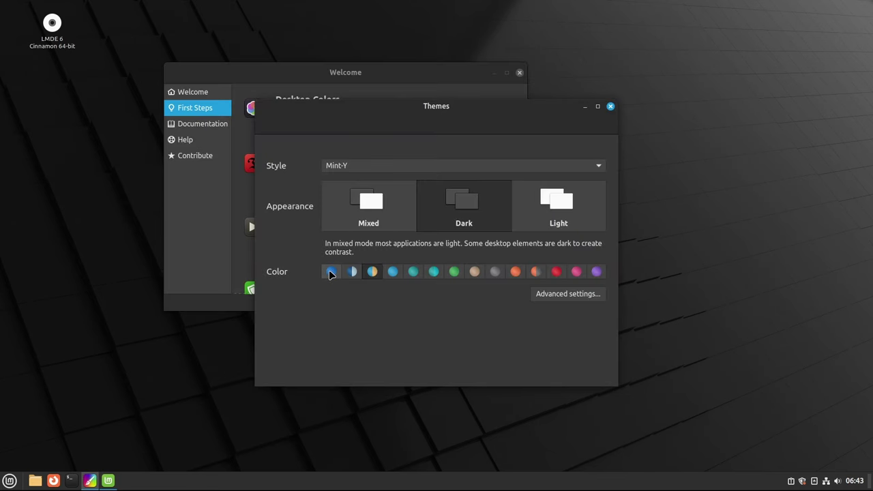
{"action": "left_click", "coordinate": [330, 272]}
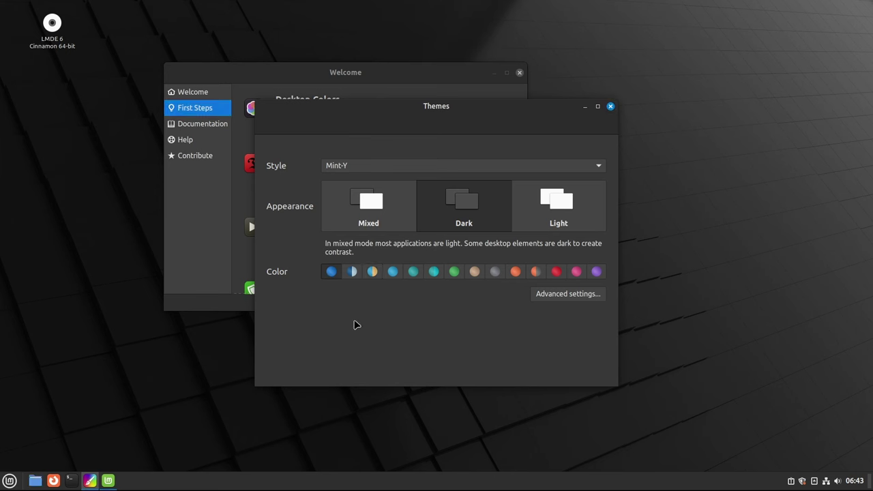
Look through the advanced, downloadable and miscellaneous theme settings, then close the Themes window.
{"action": "left_click", "coordinate": [570, 301]}
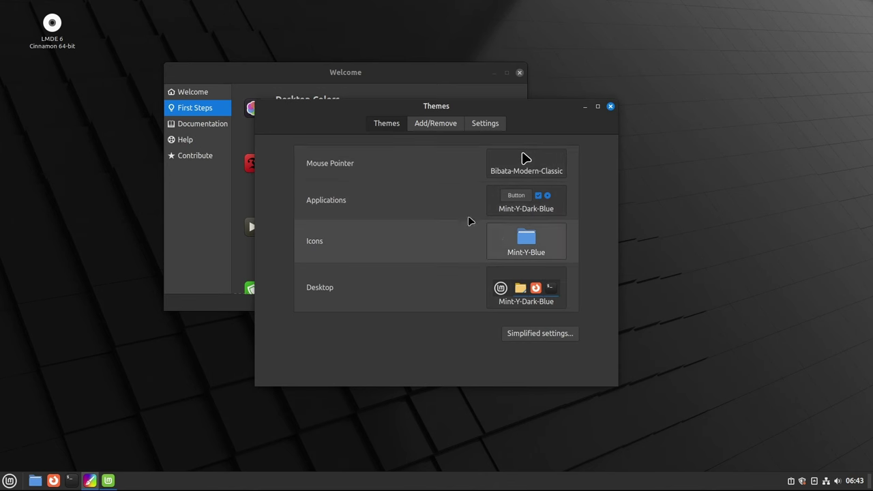
{"action": "left_click", "coordinate": [444, 125]}
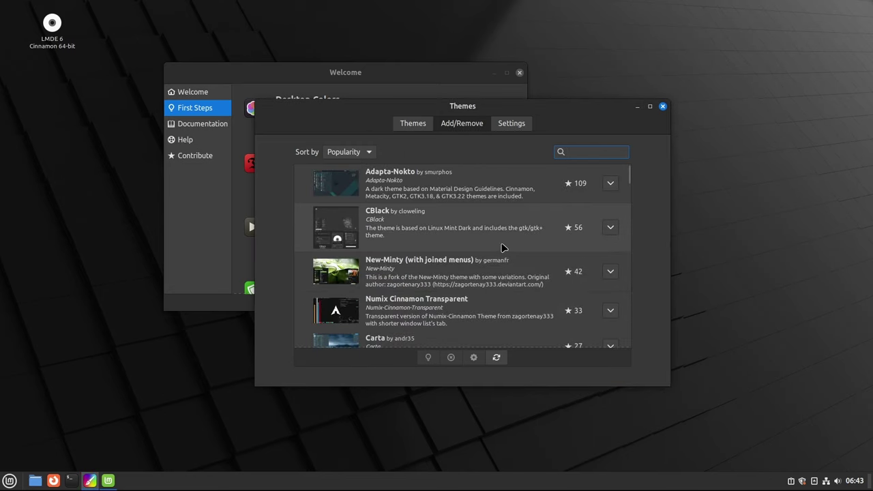
{"action": "scroll", "coordinate": [506, 245], "scroll_direction": "down", "scroll_amount": 10}
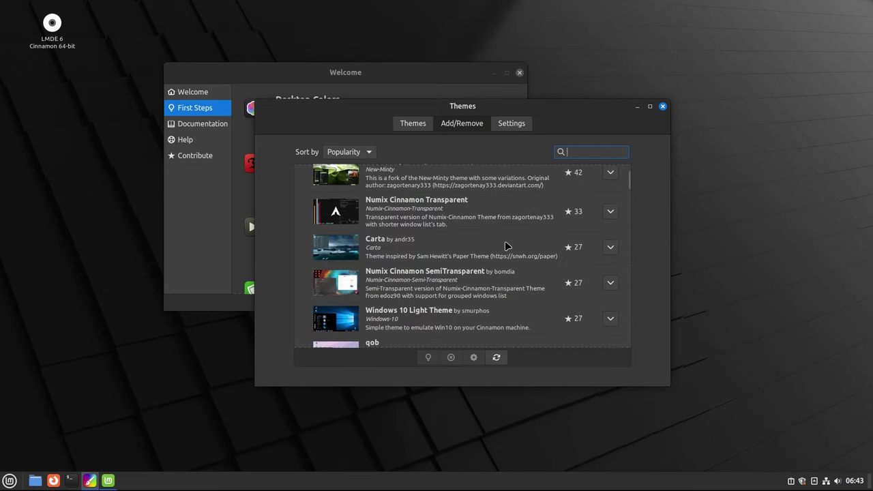
{"action": "scroll", "coordinate": [507, 247], "scroll_direction": "down", "scroll_amount": 1}
{"action": "scroll", "coordinate": [509, 241], "scroll_direction": "up", "scroll_amount": 11}
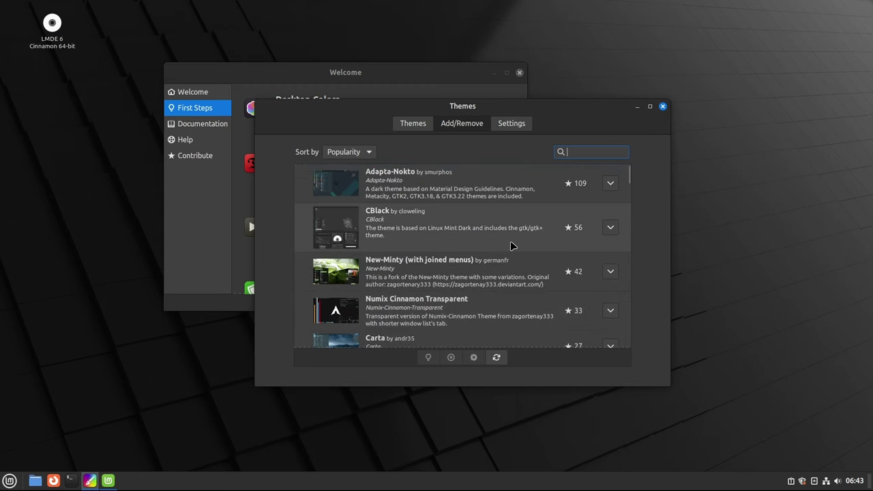
{"action": "left_click", "coordinate": [510, 125]}
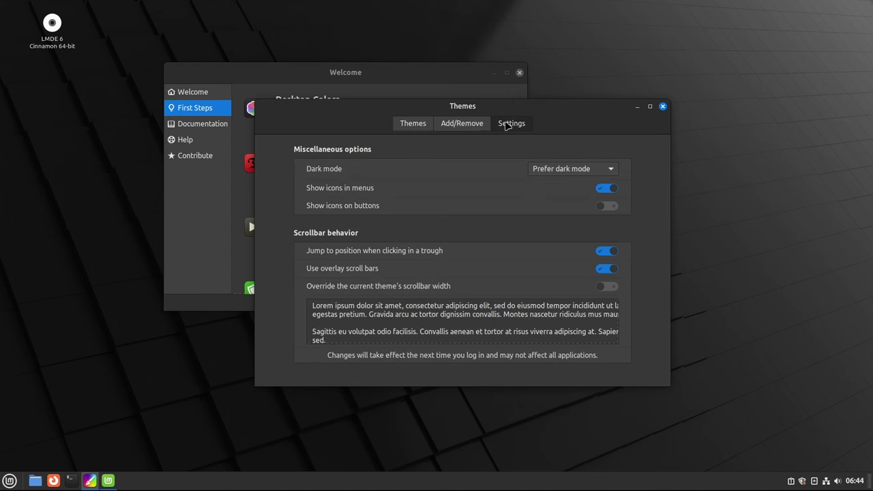
{"action": "left_click", "coordinate": [663, 107]}
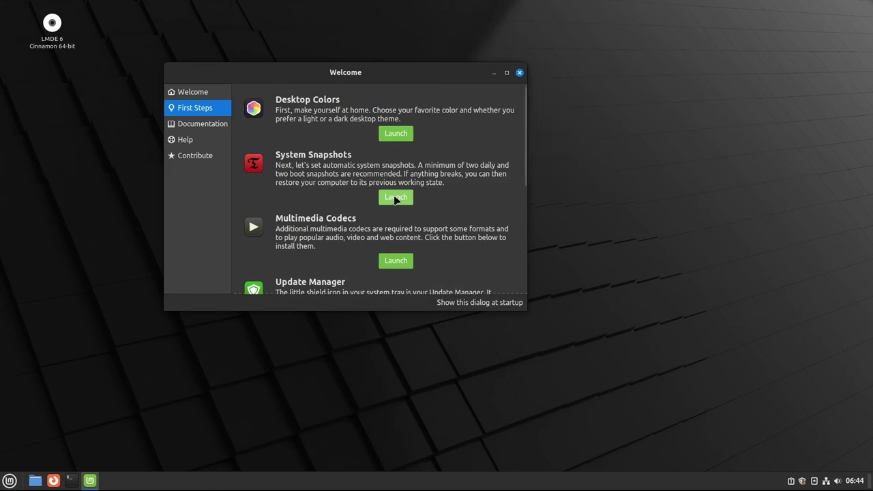
Configure Timeshift for RSYNC snapshots on vda3 with default schedule levels and home excluded.
{"action": "left_click", "coordinate": [395, 197]}
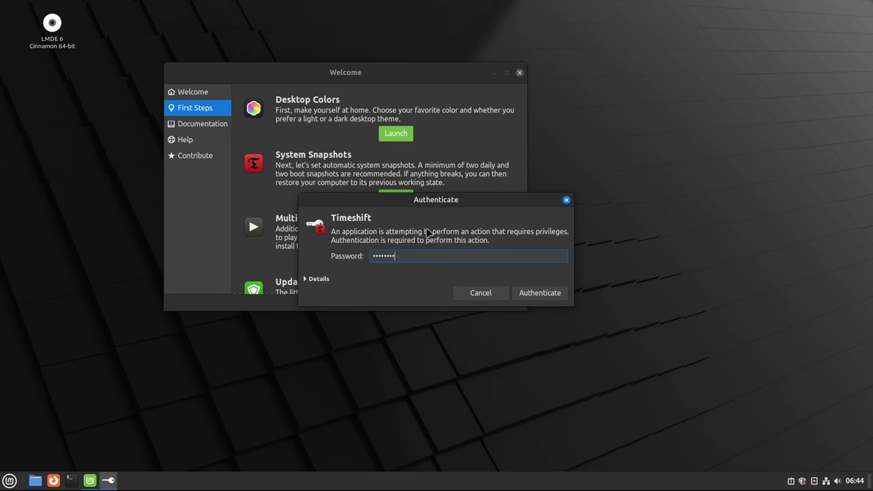
{"action": "key", "text": "Return"}
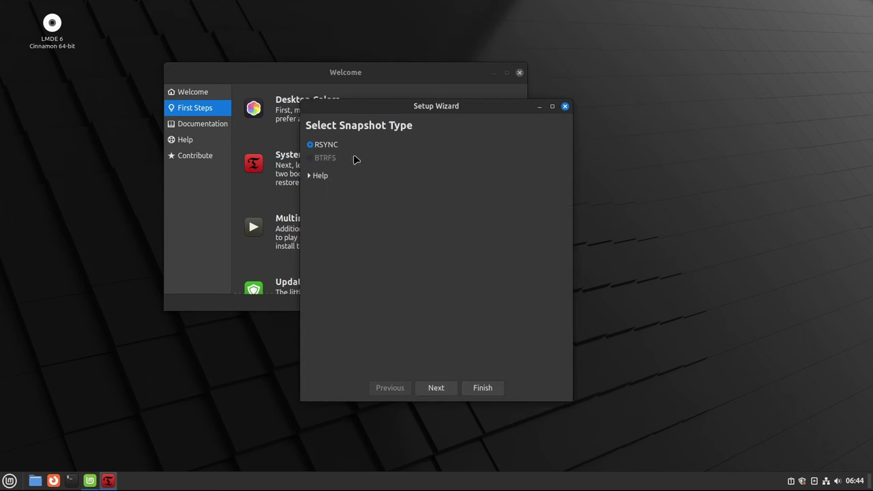
{"action": "left_click", "coordinate": [436, 388]}
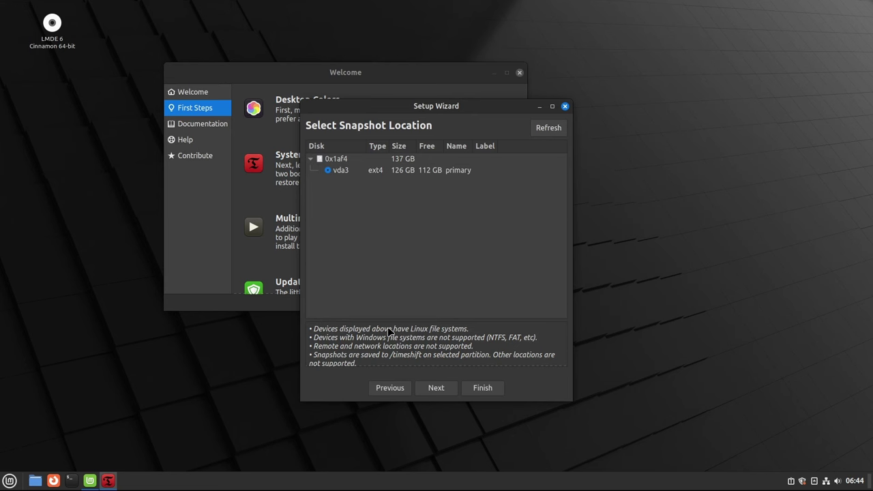
{"action": "left_click", "coordinate": [436, 387]}
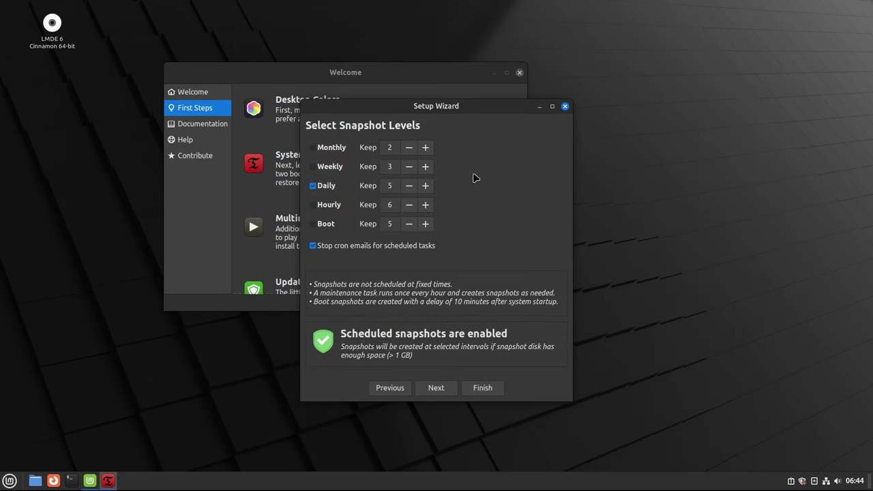
{"action": "left_click", "coordinate": [436, 388]}
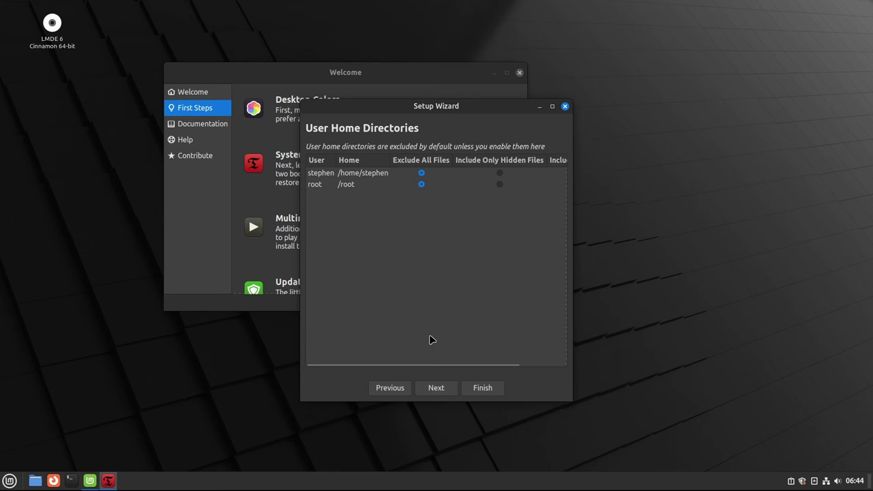
{"action": "left_click", "coordinate": [437, 390]}
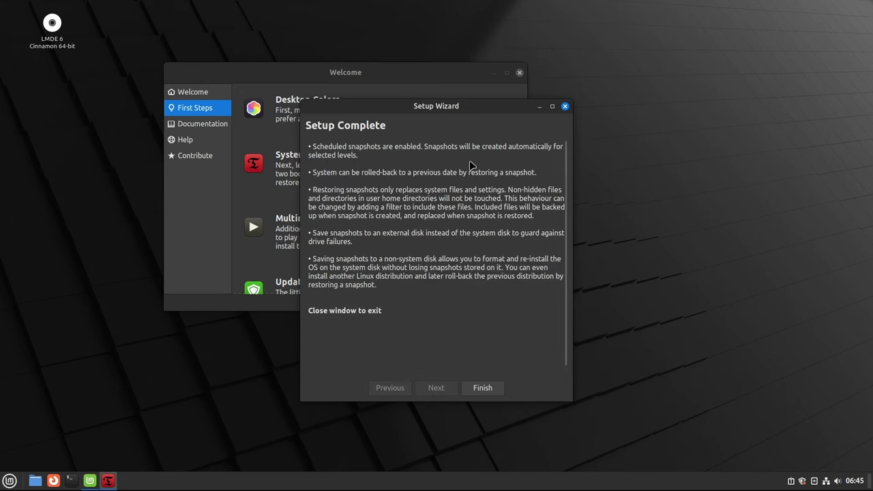
{"action": "left_click", "coordinate": [482, 388]}
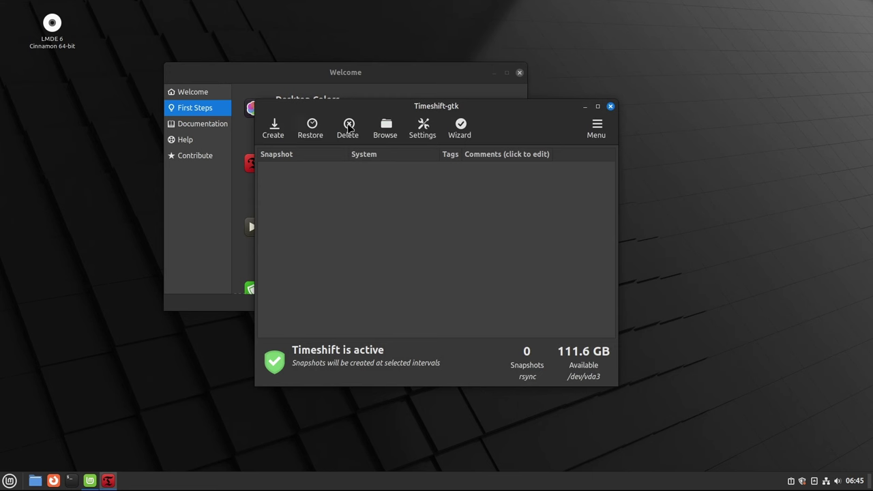
Close Timeshift and start installing the mint-meta-codecs package from the Welcome screen.
{"action": "left_click", "coordinate": [611, 107]}
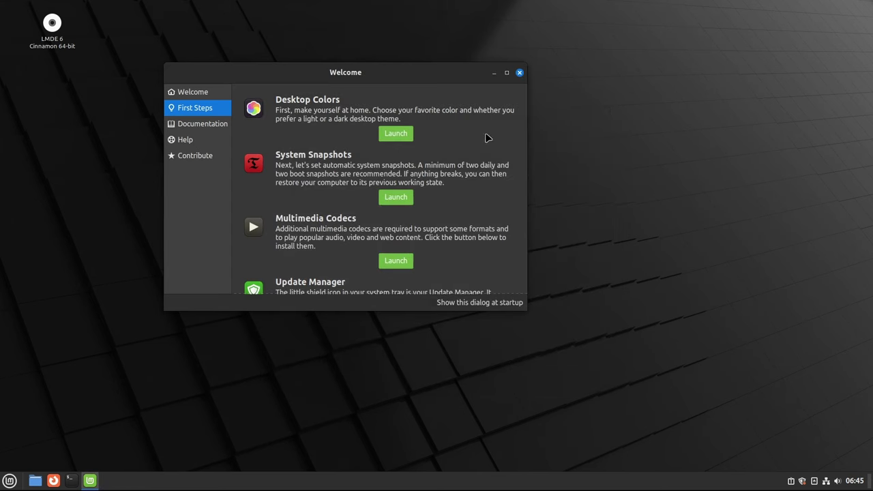
{"action": "left_click", "coordinate": [397, 263]}
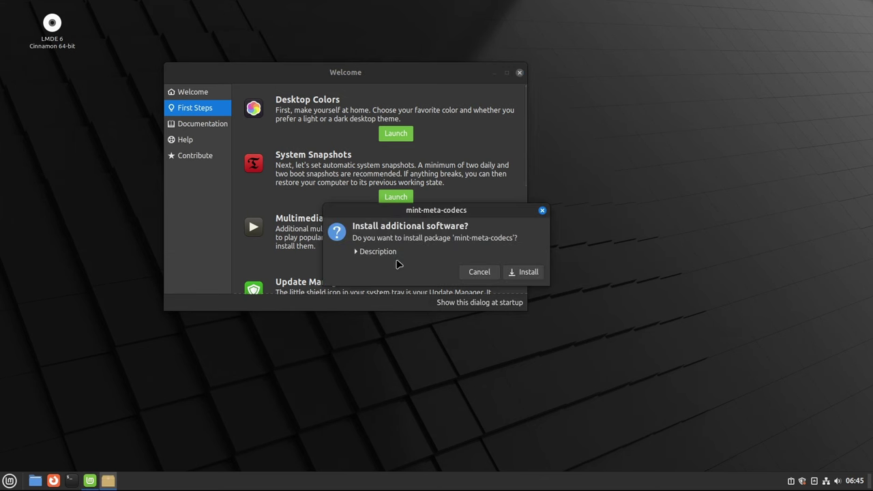
{"action": "left_click", "coordinate": [356, 252]}
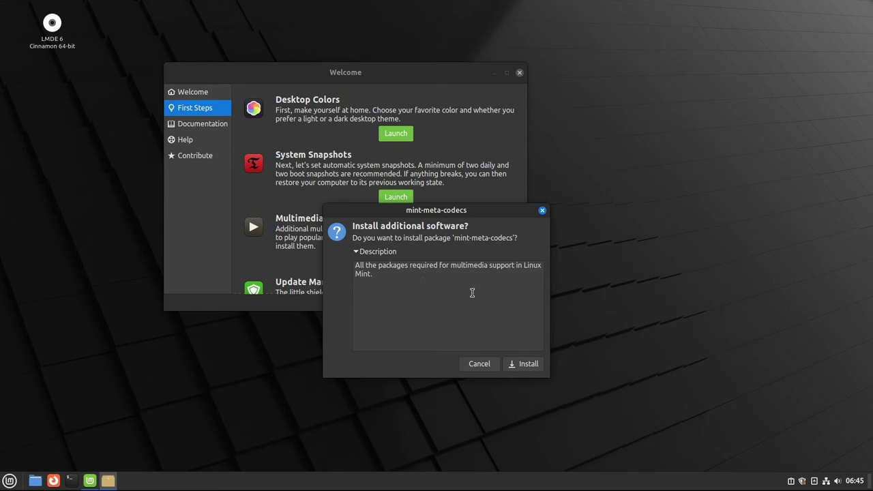
{"action": "left_click", "coordinate": [525, 366]}
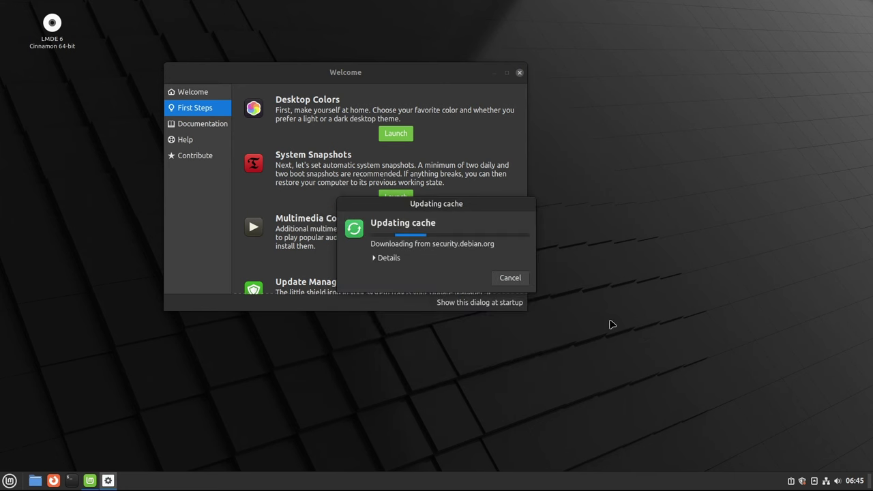
Follow the codec download progress details and authenticate with the password to finish installation.
{"action": "left_click", "coordinate": [375, 258]}
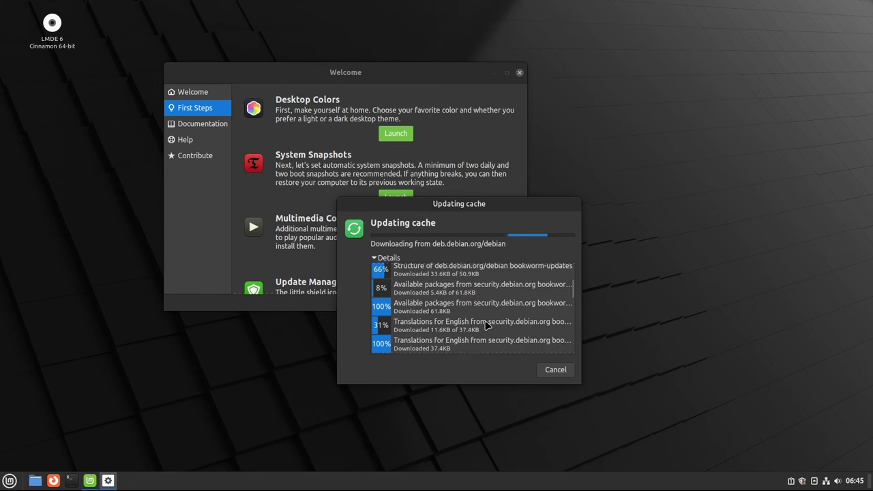
{"action": "left_click_drag", "start_coordinate": [579, 382], "coordinate": [713, 425]}
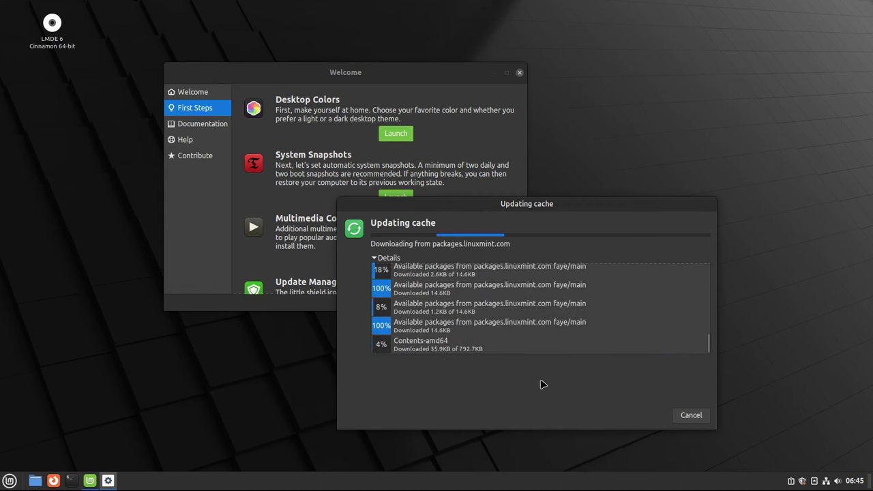
{"action": "scroll", "coordinate": [555, 311], "scroll_direction": "up", "scroll_amount": 2}
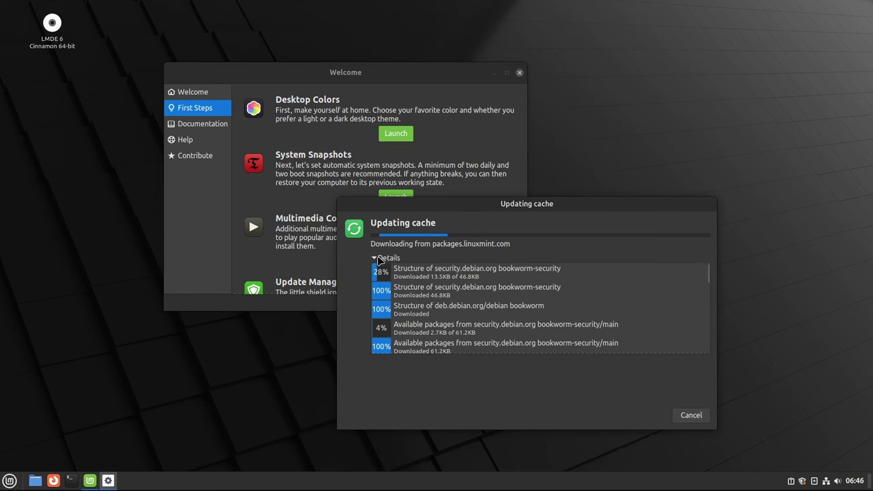
{"action": "left_click", "coordinate": [381, 263]}
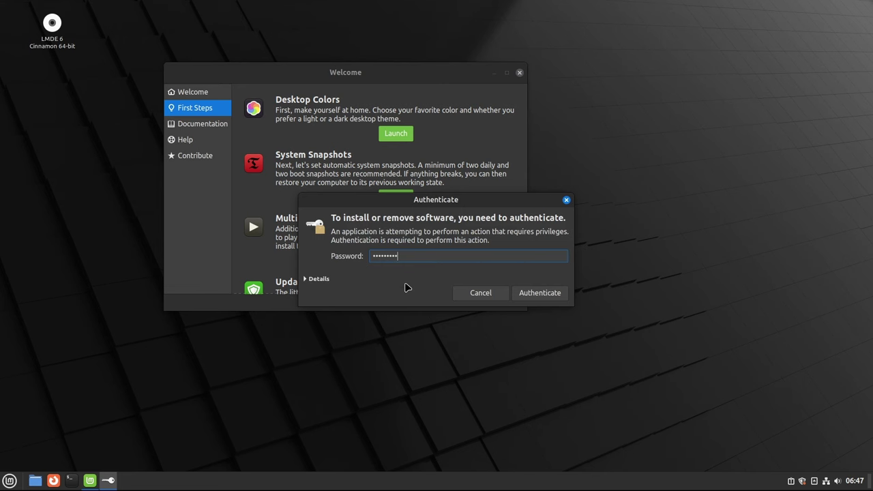
{"action": "key", "text": "Return"}
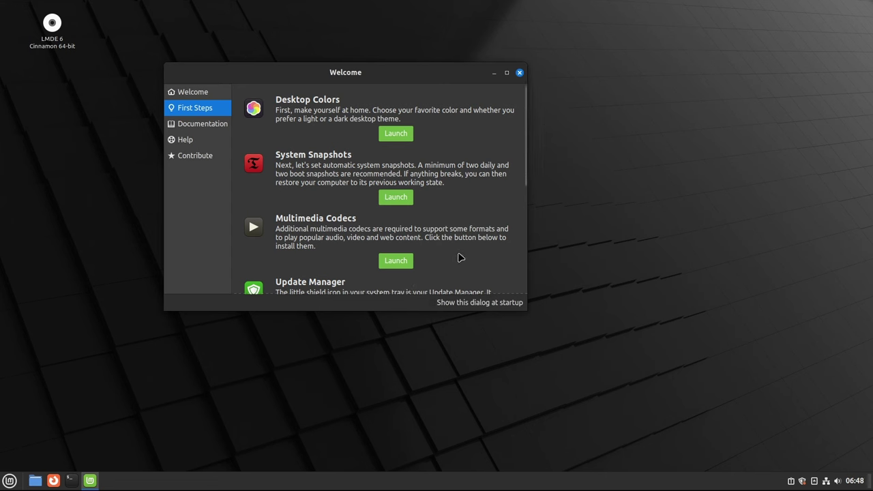
Open Update Manager, dismiss its welcome page and decline switching to a local mirror.
{"action": "scroll", "coordinate": [459, 257], "scroll_direction": "down", "scroll_amount": 4}
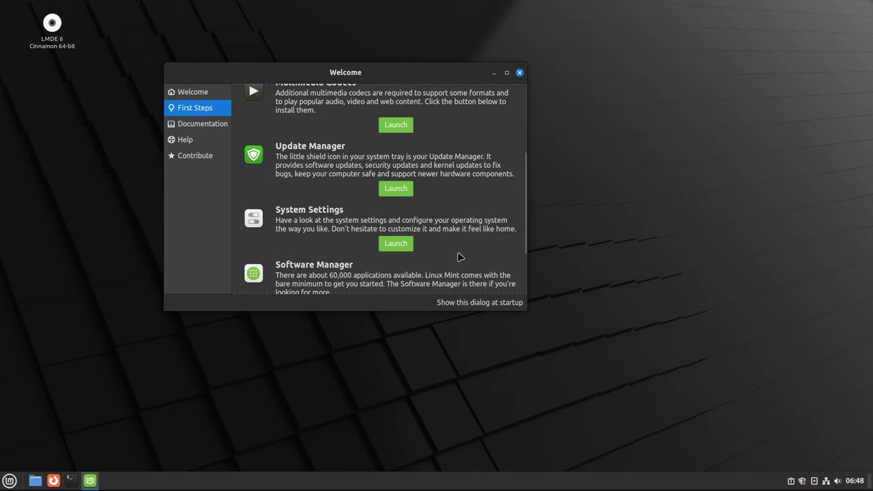
{"action": "left_click", "coordinate": [391, 191]}
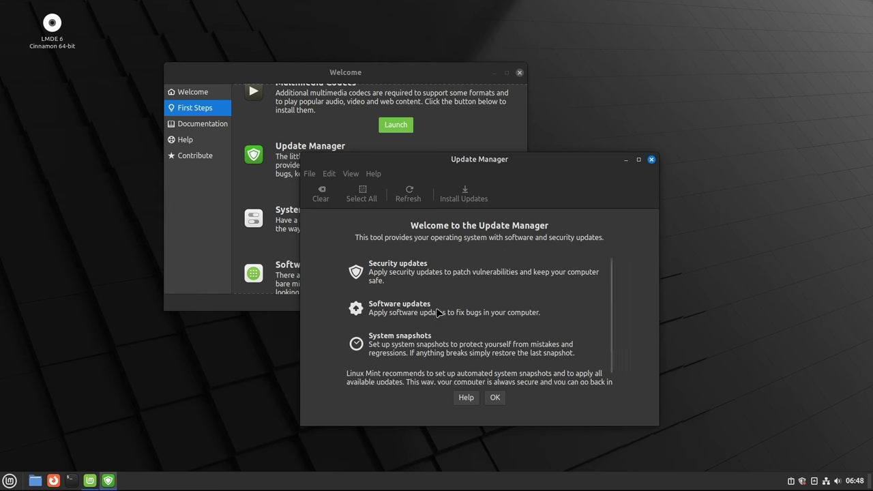
{"action": "scroll", "coordinate": [464, 324], "scroll_direction": "down", "scroll_amount": 1}
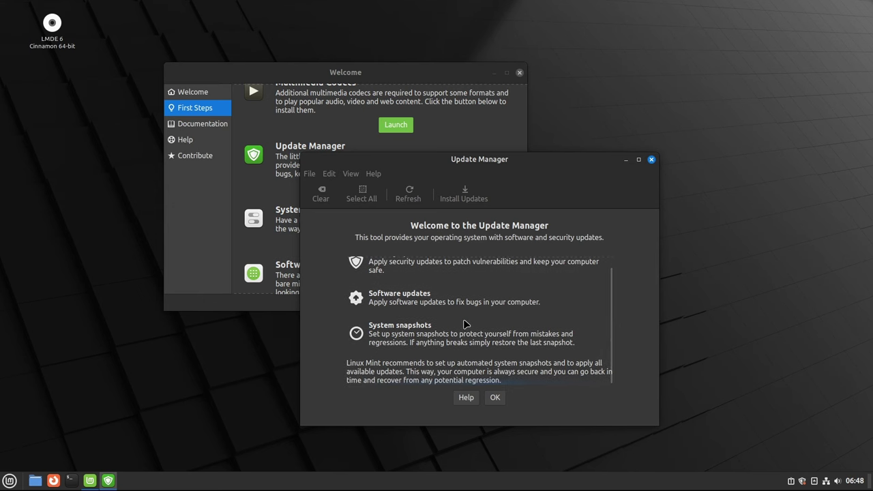
{"action": "left_click", "coordinate": [496, 399]}
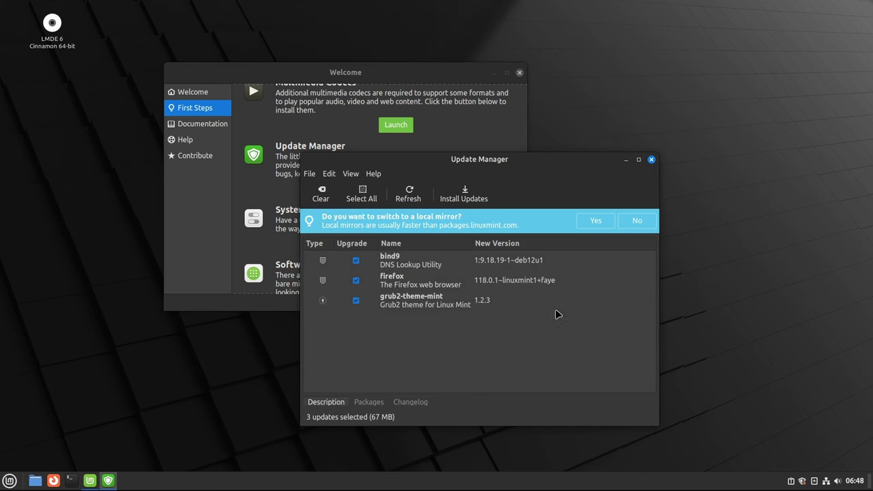
{"action": "left_click", "coordinate": [636, 221]}
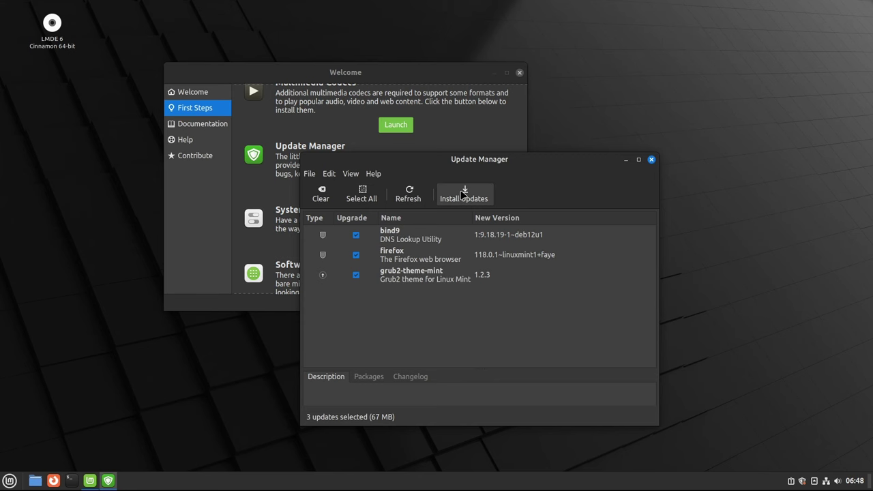
Install the bind9, firefox and grub2-theme-mint updates with the password, then close Update Manager.
{"action": "left_click", "coordinate": [463, 194]}
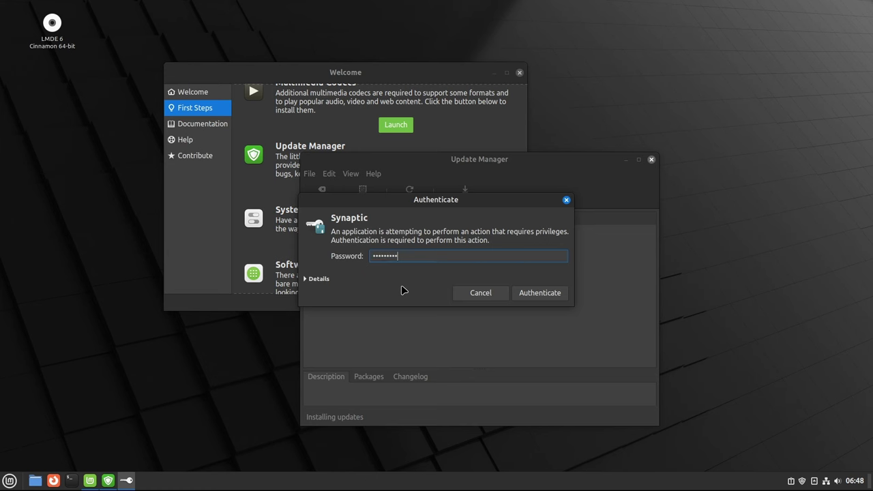
{"action": "key", "text": "Return"}
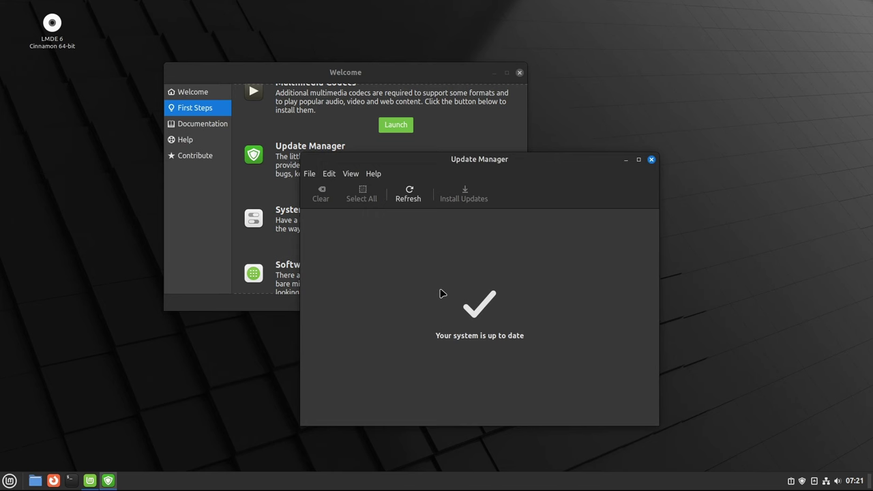
{"action": "left_click", "coordinate": [651, 159]}
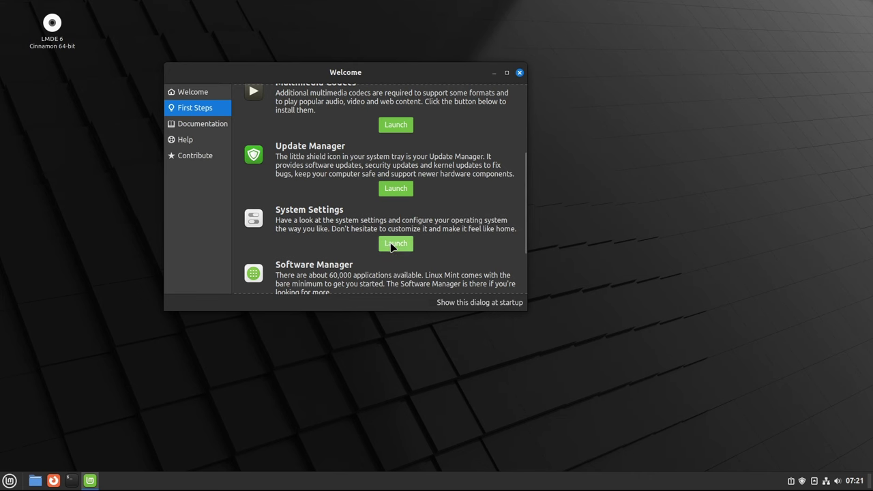
In System Settings Backgrounds, browse the Vanessa and Vera wallpaper collections.
{"action": "left_click", "coordinate": [393, 245]}
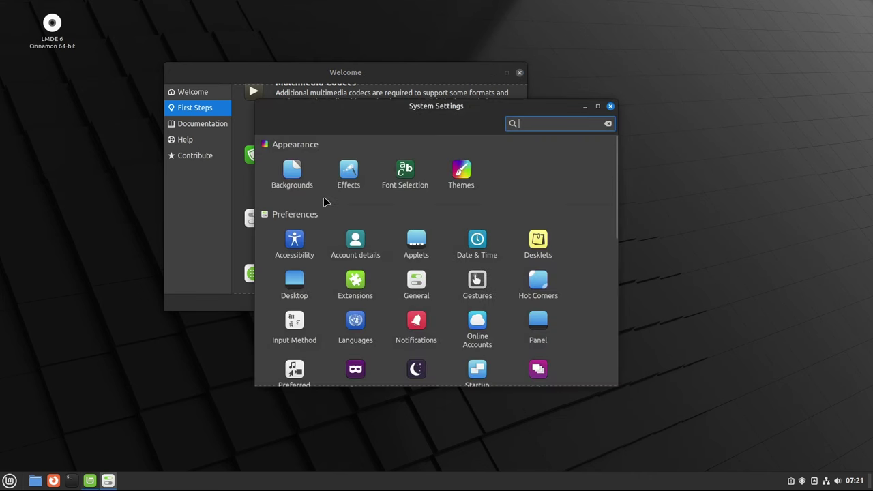
{"action": "left_click", "coordinate": [291, 172]}
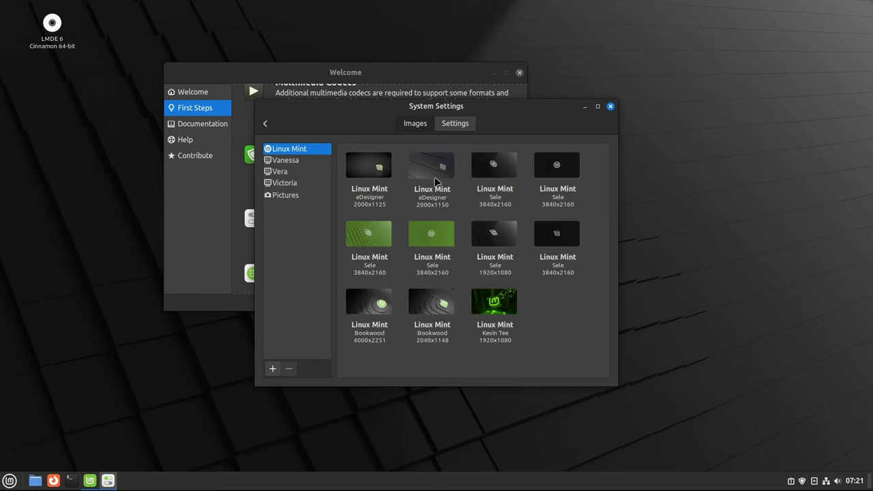
{"action": "left_click", "coordinate": [288, 164]}
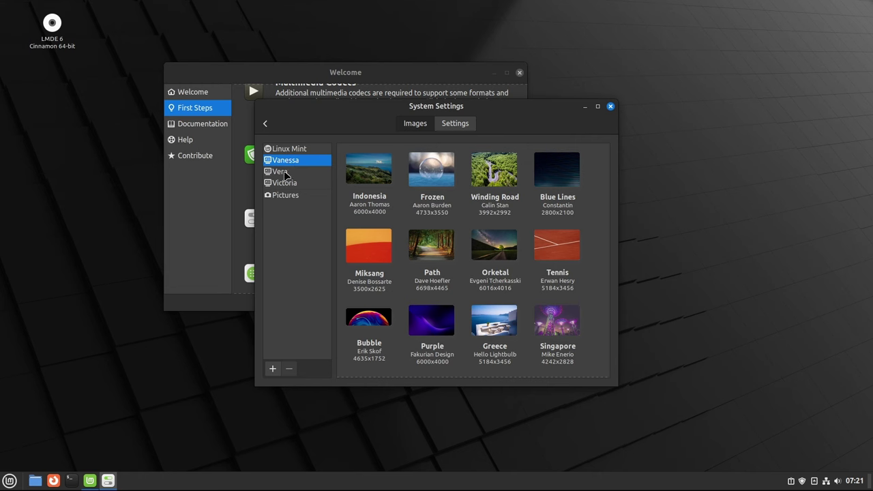
{"action": "scroll", "coordinate": [436, 228], "scroll_direction": "down", "scroll_amount": 5}
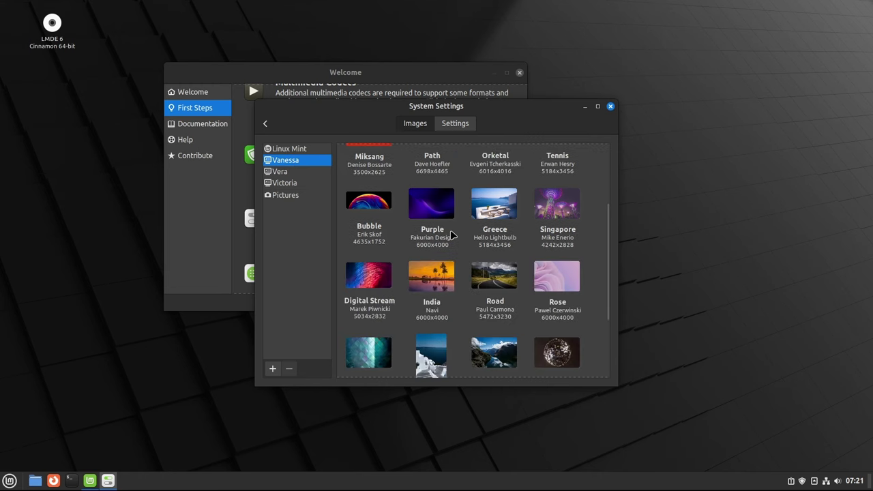
{"action": "scroll", "coordinate": [450, 231], "scroll_direction": "up", "scroll_amount": 5}
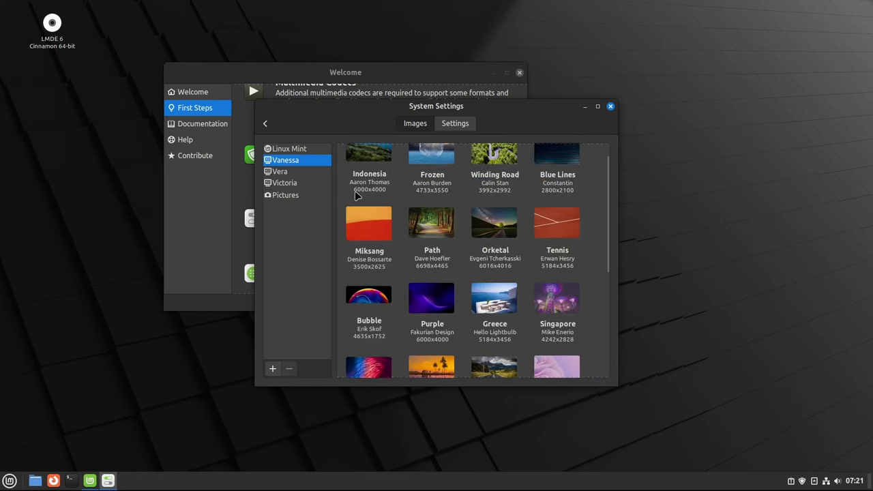
{"action": "left_click", "coordinate": [280, 173]}
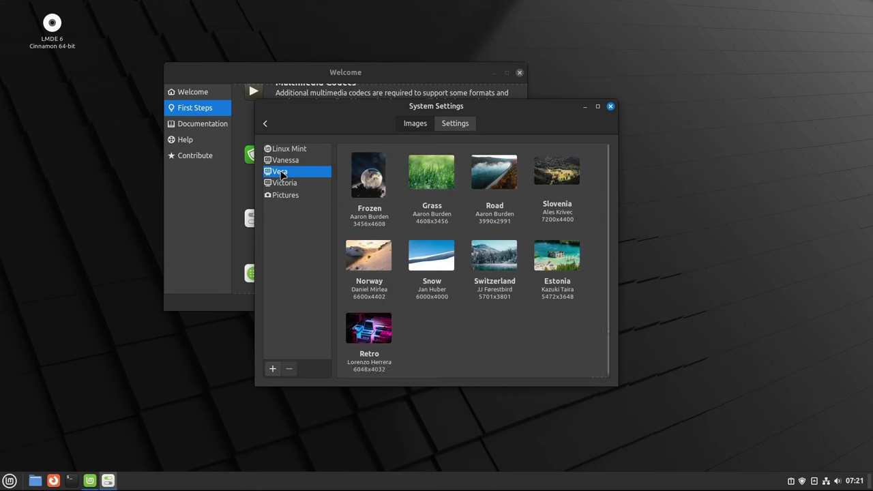
{"action": "scroll", "coordinate": [440, 262], "scroll_direction": "down", "scroll_amount": 5}
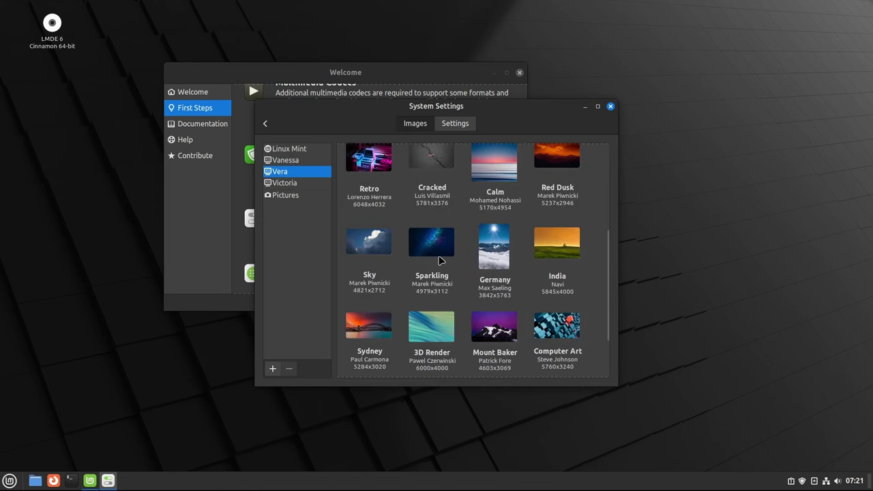
{"action": "scroll", "coordinate": [442, 256], "scroll_direction": "up", "scroll_amount": 5}
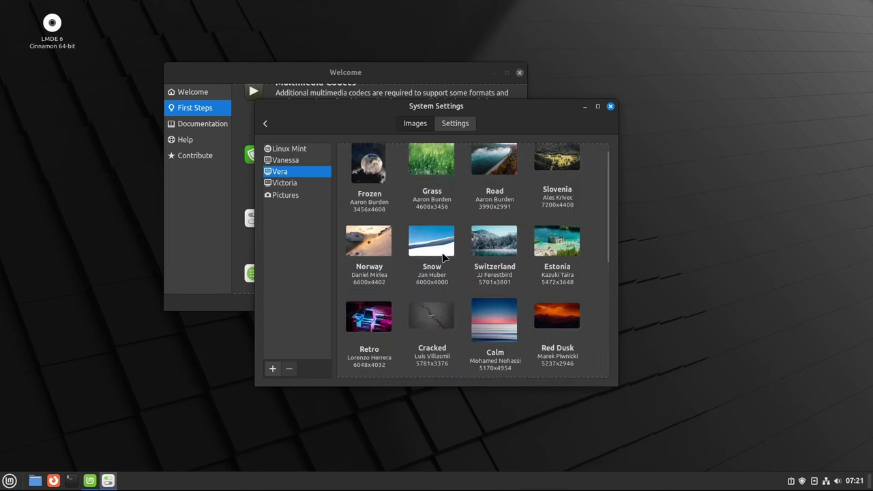
Browse the Victoria, Pictures and Linux Mint wallpapers, then return to the settings overview.
{"action": "left_click", "coordinate": [289, 183]}
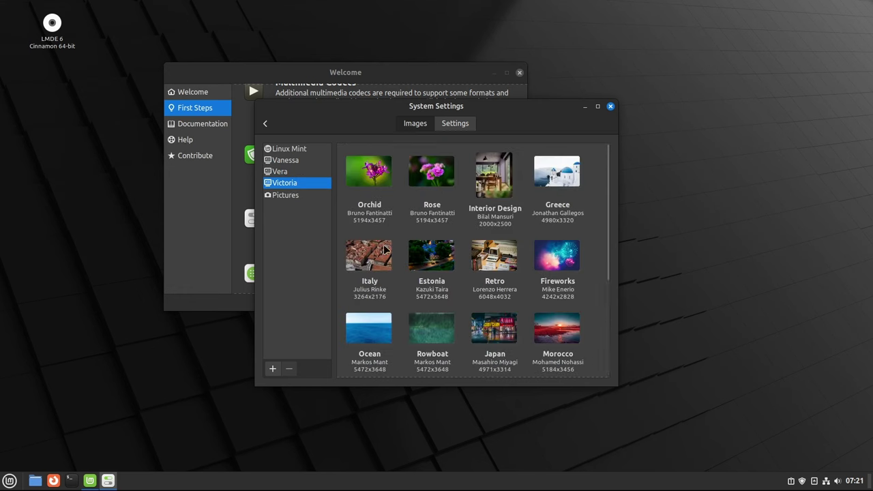
{"action": "scroll", "coordinate": [383, 244], "scroll_direction": "down", "scroll_amount": 5}
{"action": "scroll", "coordinate": [385, 245], "scroll_direction": "up", "scroll_amount": 3}
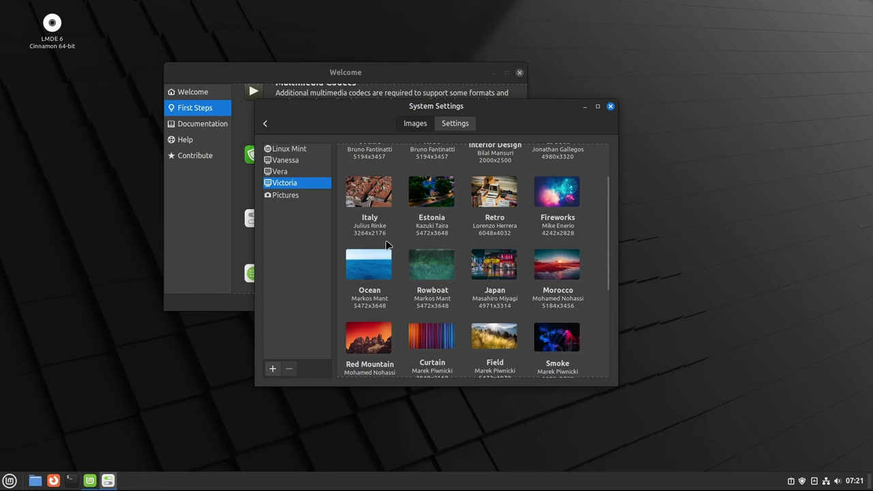
{"action": "scroll", "coordinate": [386, 245], "scroll_direction": "up", "scroll_amount": 2}
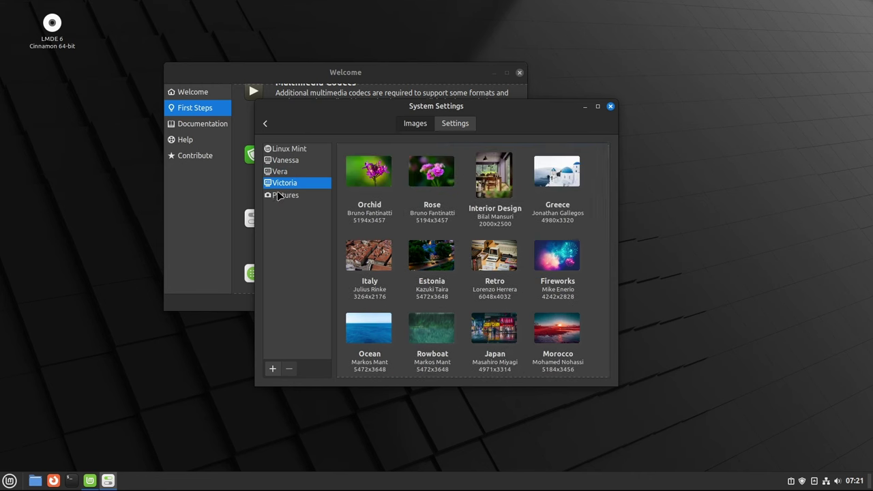
{"action": "left_click", "coordinate": [278, 195]}
{"action": "left_click", "coordinate": [287, 148]}
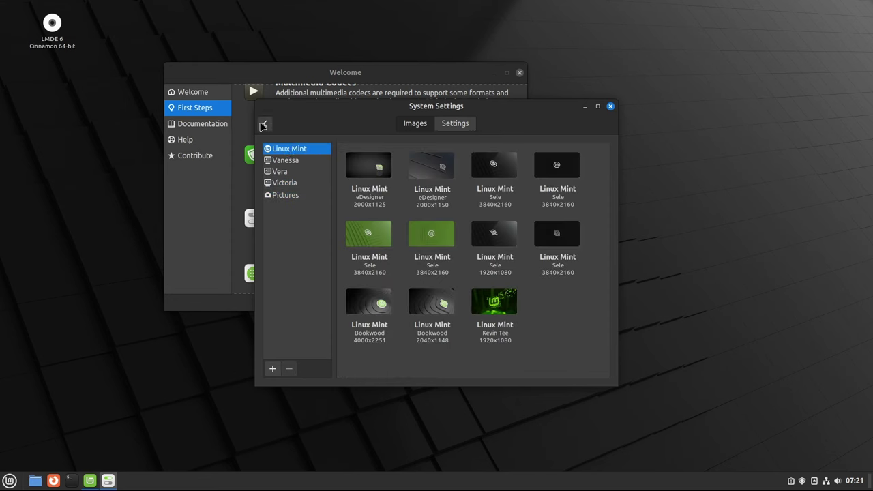
{"action": "left_click", "coordinate": [265, 123]}
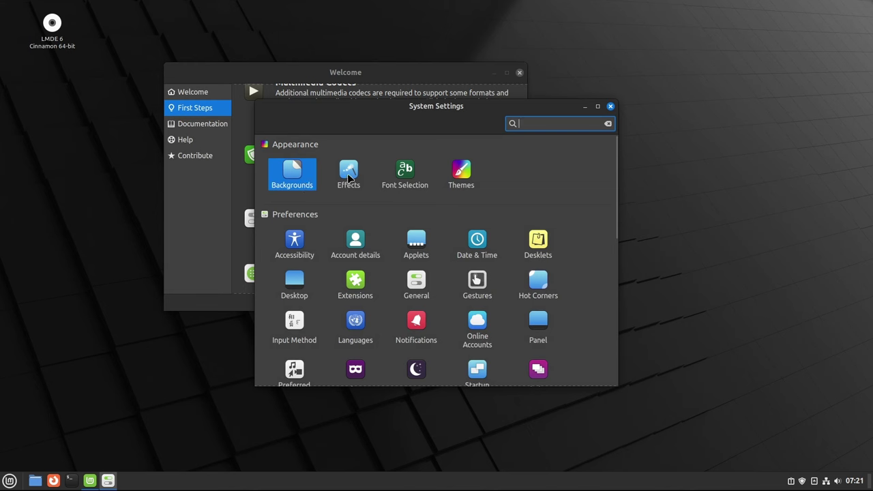
Review the Effects toggles, then open Themes showing Mint-Y in Dark with blue accent.
{"action": "left_click", "coordinate": [350, 179]}
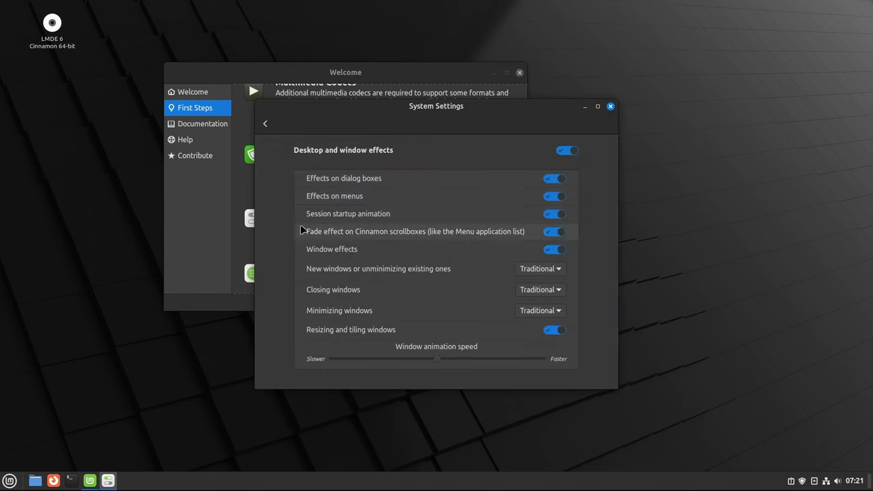
{"action": "left_click", "coordinate": [265, 124]}
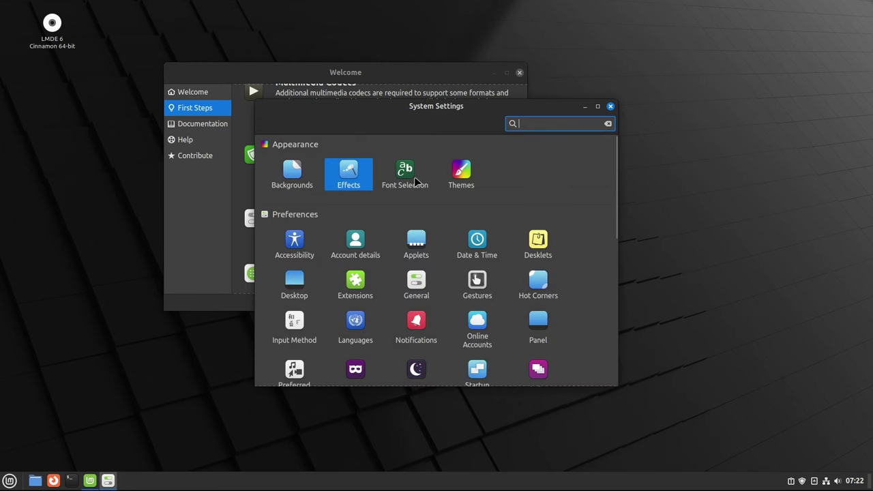
{"action": "left_click", "coordinate": [462, 174]}
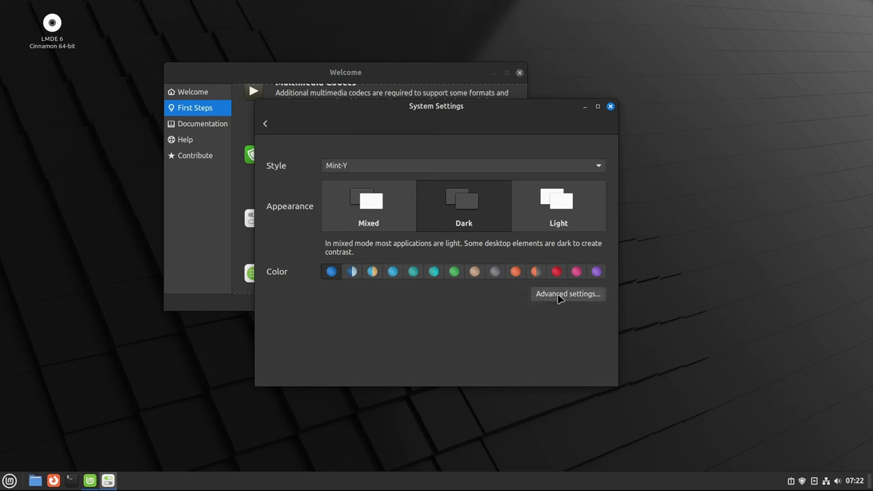
Open advanced theme settings and browse the pointer and application theme lists without changing them.
{"action": "left_click", "coordinate": [559, 295]}
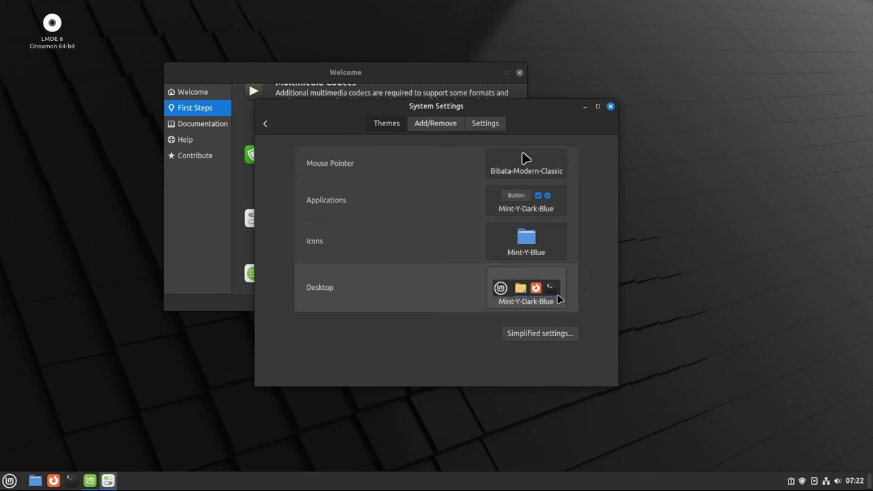
{"action": "left_click", "coordinate": [523, 159]}
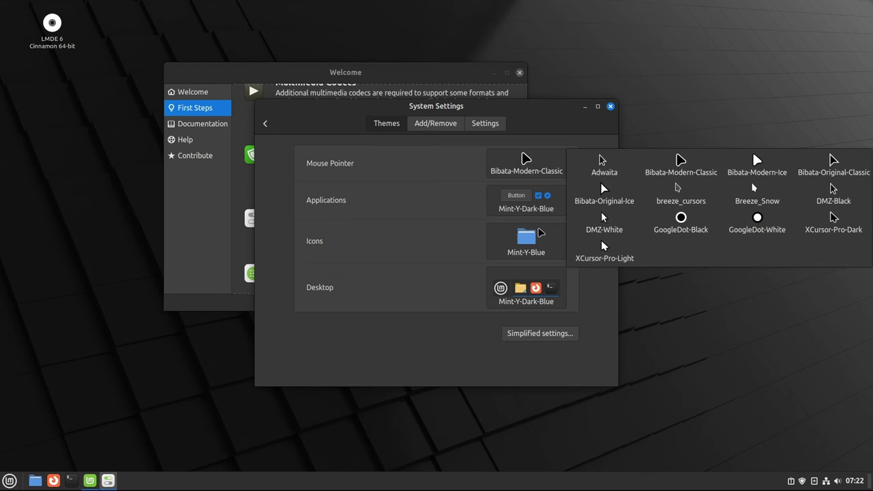
{"action": "left_click", "coordinate": [493, 214]}
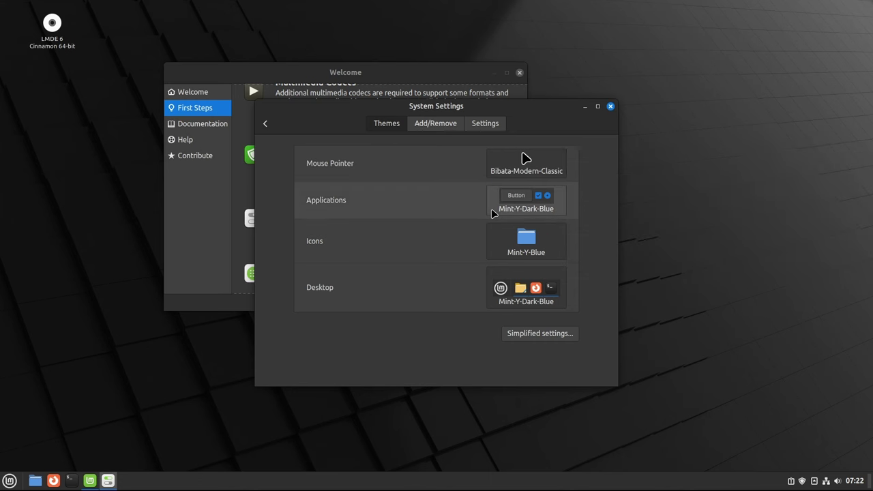
{"action": "left_click", "coordinate": [493, 213]}
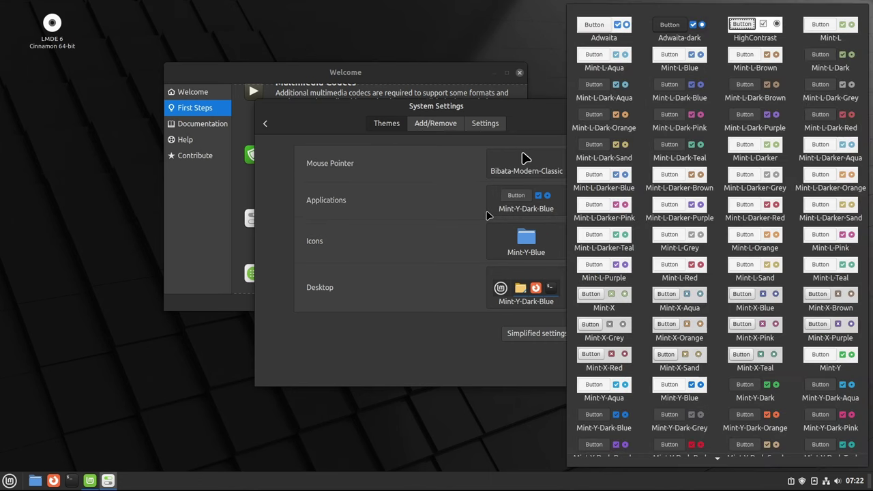
{"action": "scroll", "coordinate": [735, 242], "scroll_direction": "down", "scroll_amount": 1}
{"action": "scroll", "coordinate": [734, 242], "scroll_direction": "down", "scroll_amount": 2}
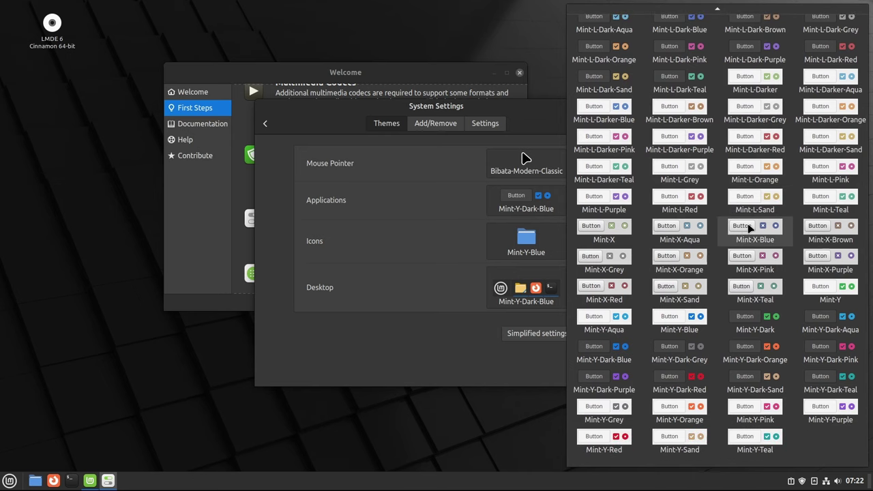
{"action": "scroll", "coordinate": [750, 229], "scroll_direction": "up", "scroll_amount": 2}
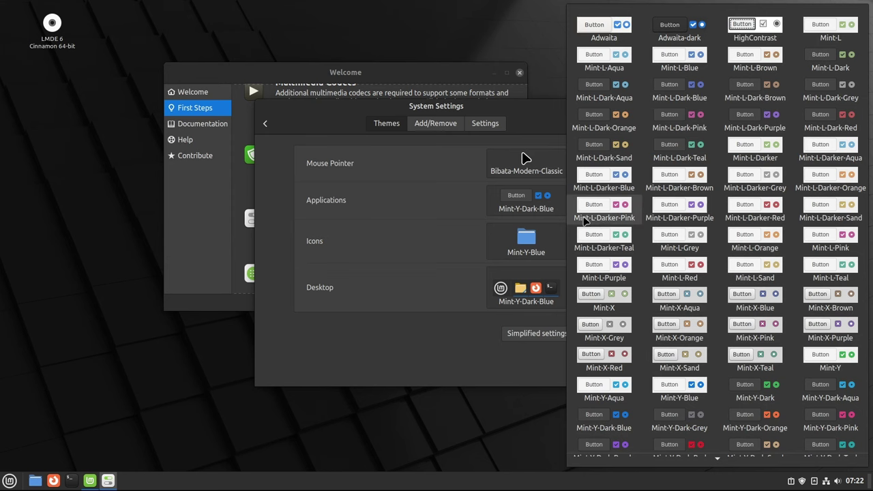
{"action": "left_click", "coordinate": [497, 251]}
Browse the icon and desktop theme lists, keeping Mint-Y-Blue icons and Mint-Y-Dark-Blue desktop.
{"action": "left_click", "coordinate": [498, 252]}
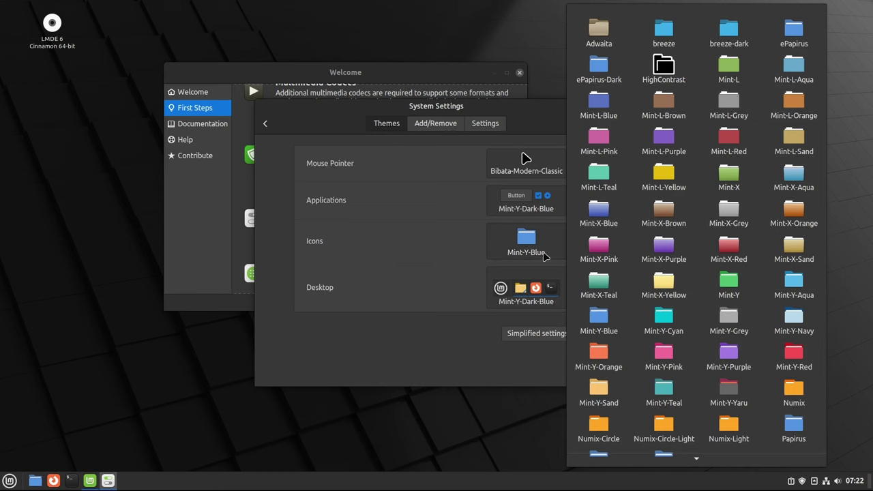
{"action": "scroll", "coordinate": [683, 219], "scroll_direction": "down", "scroll_amount": 1}
{"action": "scroll", "coordinate": [684, 220], "scroll_direction": "up", "scroll_amount": 1}
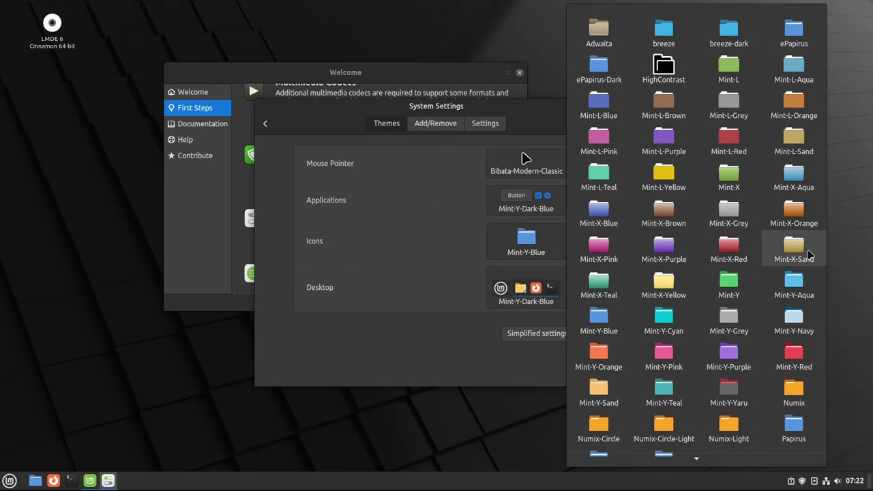
{"action": "scroll", "coordinate": [755, 398], "scroll_direction": "down", "scroll_amount": 1}
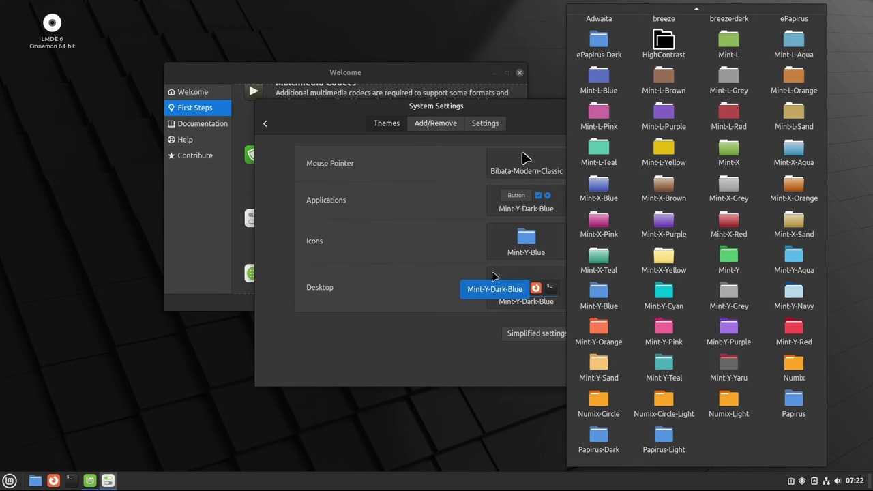
{"action": "left_click", "coordinate": [493, 273]}
{"action": "left_click", "coordinate": [496, 274]}
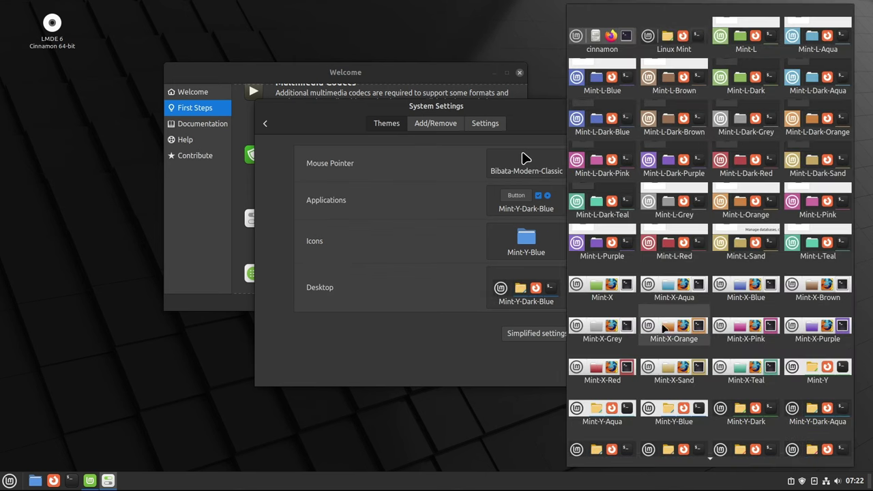
{"action": "scroll", "coordinate": [727, 333], "scroll_direction": "down", "scroll_amount": 1}
{"action": "scroll", "coordinate": [727, 333], "scroll_direction": "down", "scroll_amount": 5}
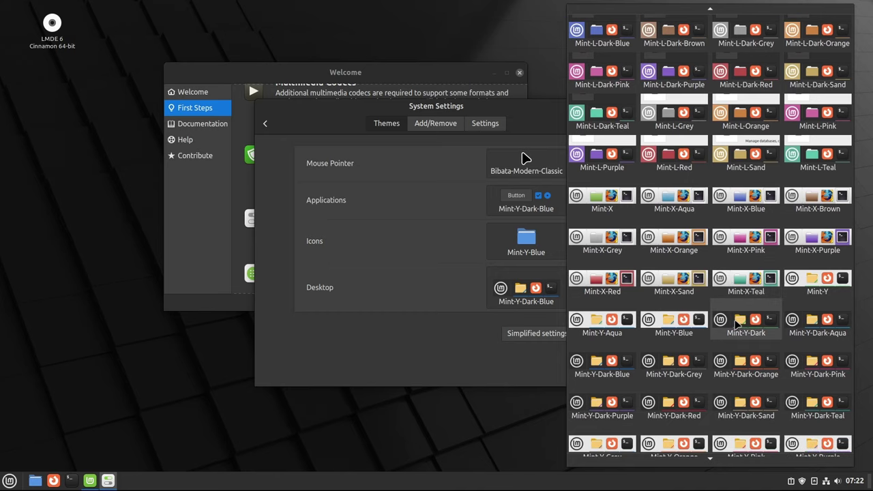
{"action": "scroll", "coordinate": [743, 318], "scroll_direction": "up", "scroll_amount": 5}
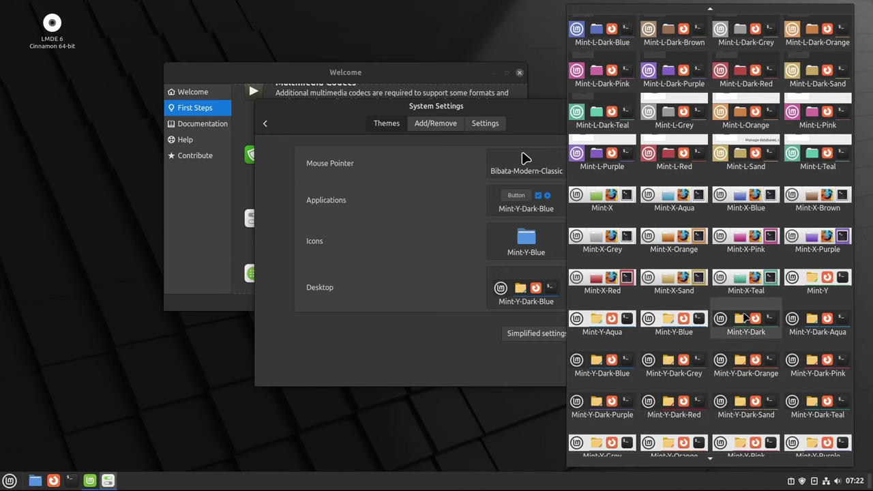
{"action": "scroll", "coordinate": [746, 318], "scroll_direction": "up", "scroll_amount": 2}
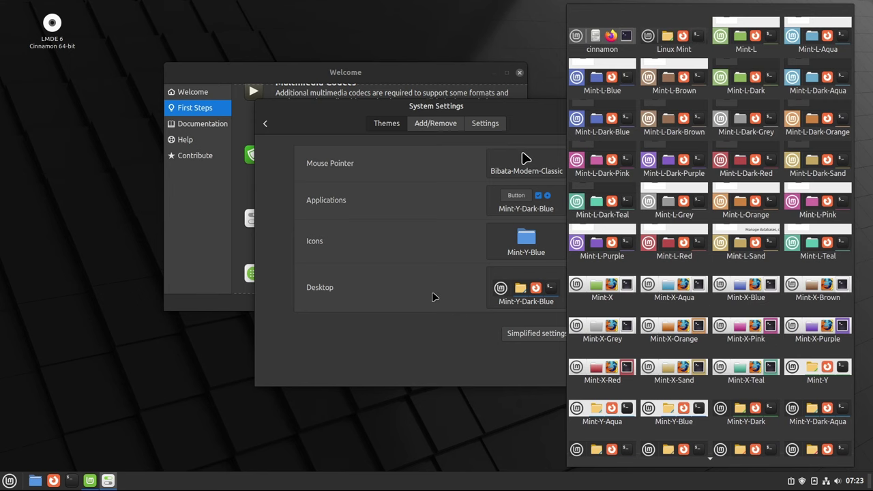
{"action": "left_click", "coordinate": [435, 358]}
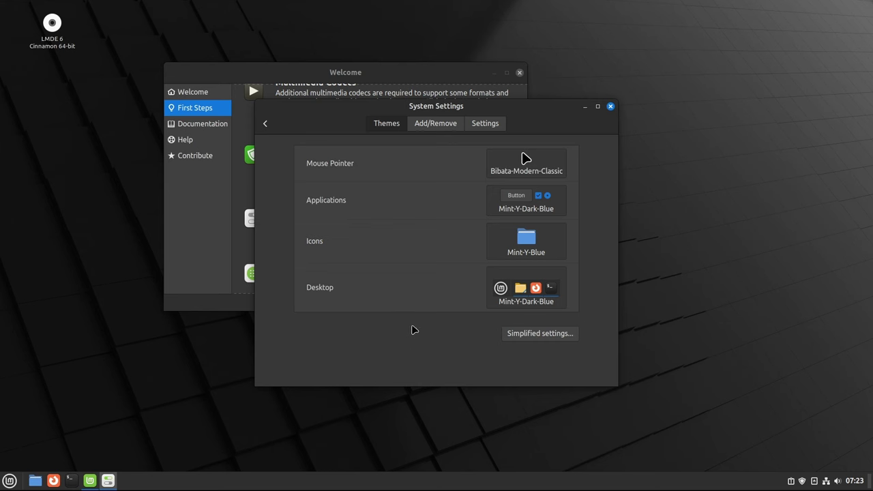
Look through the Accessibility Visual, Keyboard, Typing assistance and Mouse tabs, leaving everything off.
{"action": "left_click", "coordinate": [265, 124]}
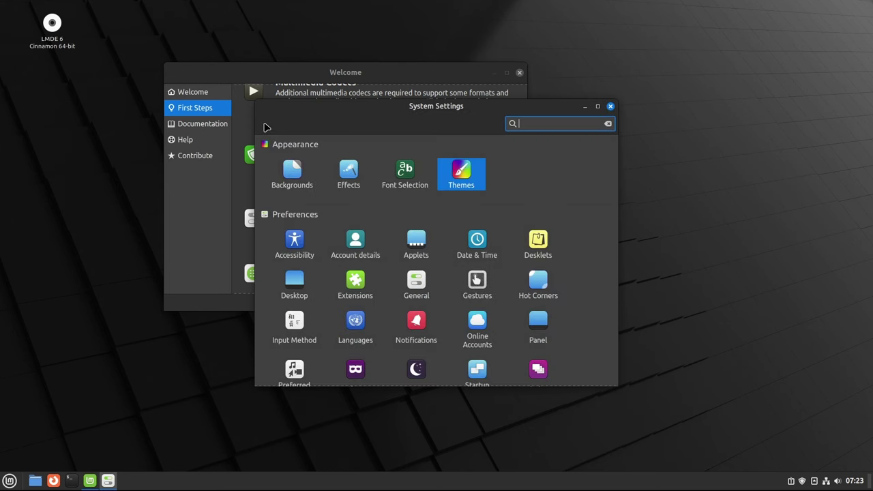
{"action": "left_click", "coordinate": [295, 242]}
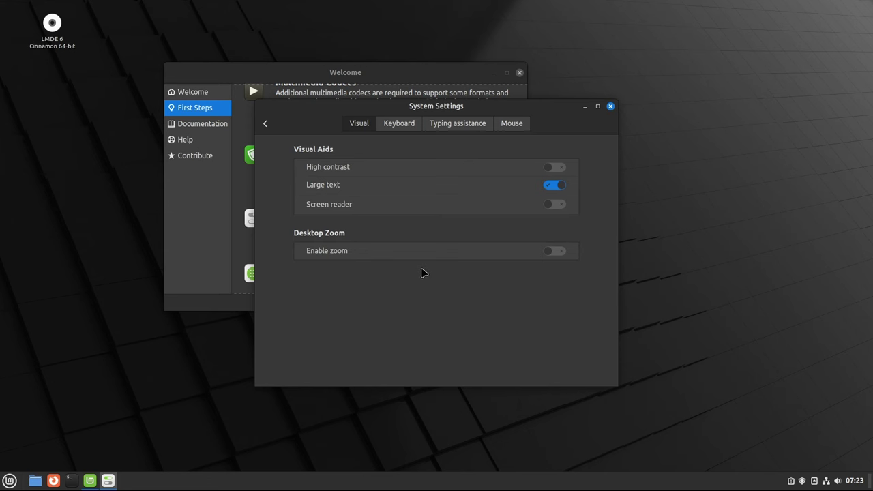
{"action": "left_click", "coordinate": [396, 128]}
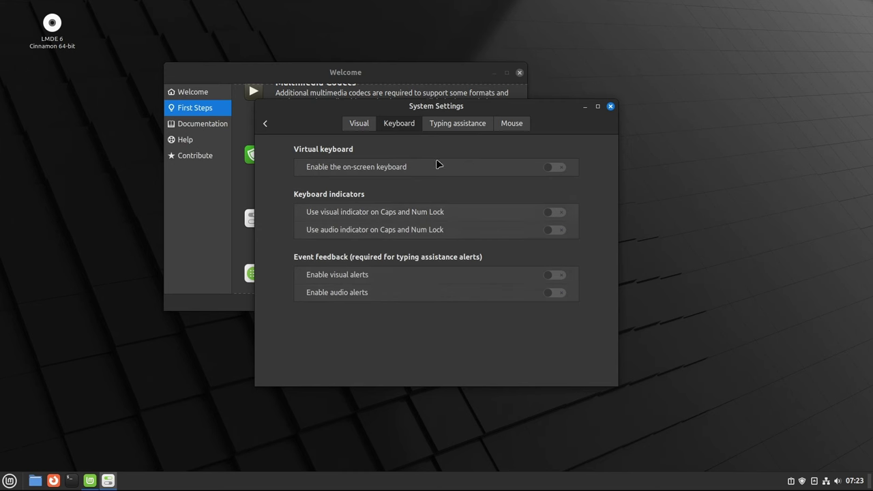
{"action": "left_click", "coordinate": [447, 125]}
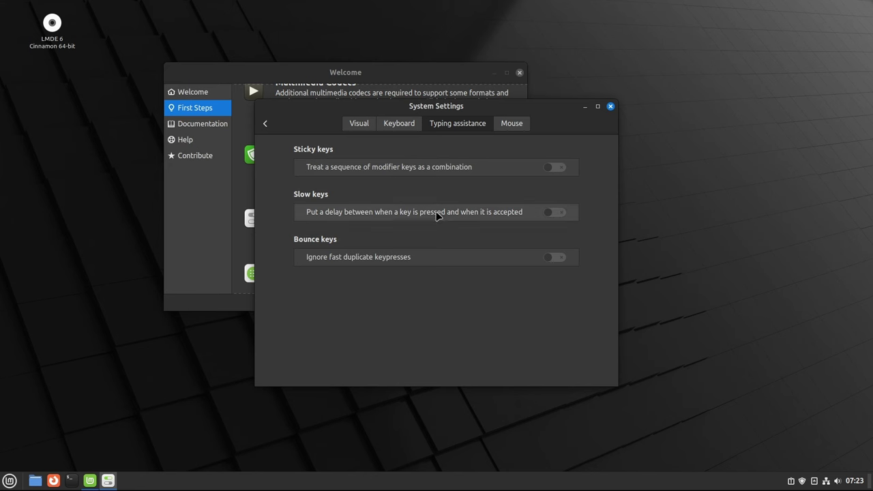
{"action": "left_click", "coordinate": [504, 125]}
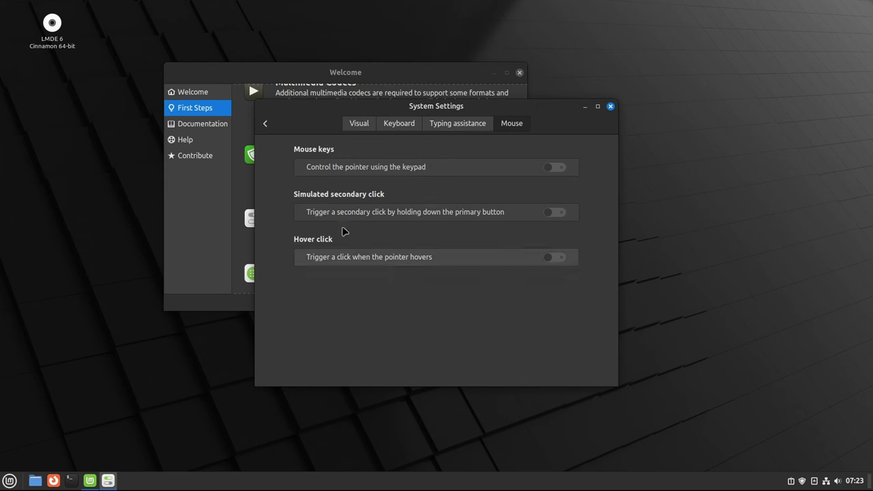
{"action": "left_click", "coordinate": [265, 124]}
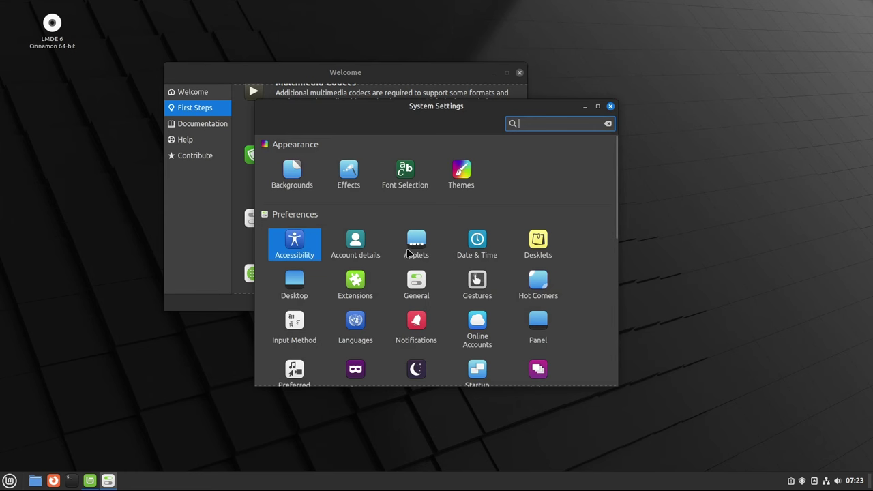
Open the Applets page and scroll through the installed applets list.
{"action": "left_click", "coordinate": [416, 240]}
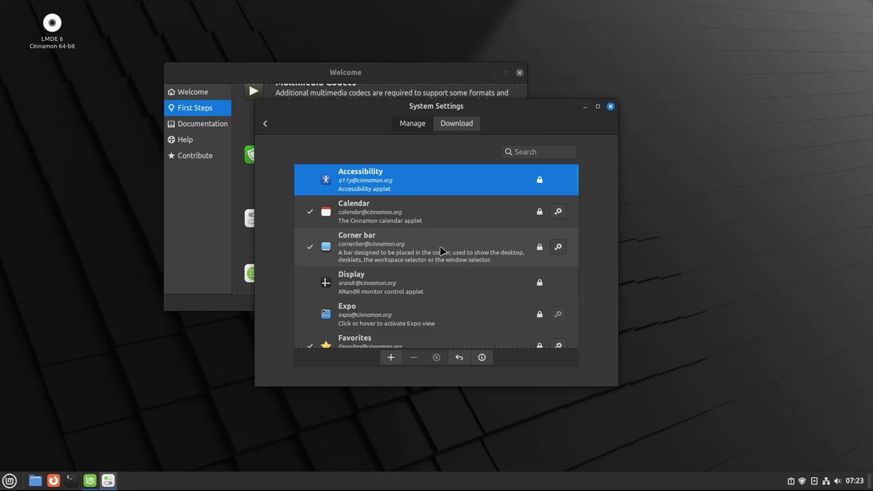
{"action": "scroll", "coordinate": [454, 251], "scroll_direction": "down", "scroll_amount": 4}
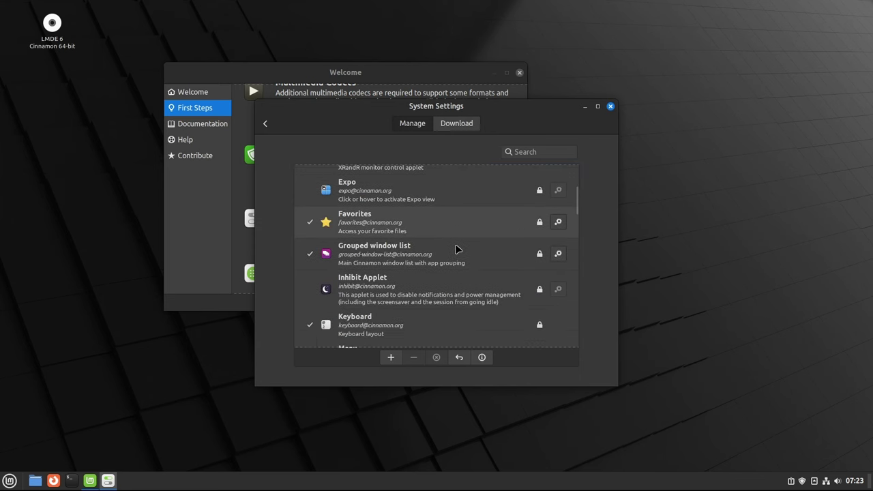
{"action": "scroll", "coordinate": [457, 249], "scroll_direction": "down", "scroll_amount": 8}
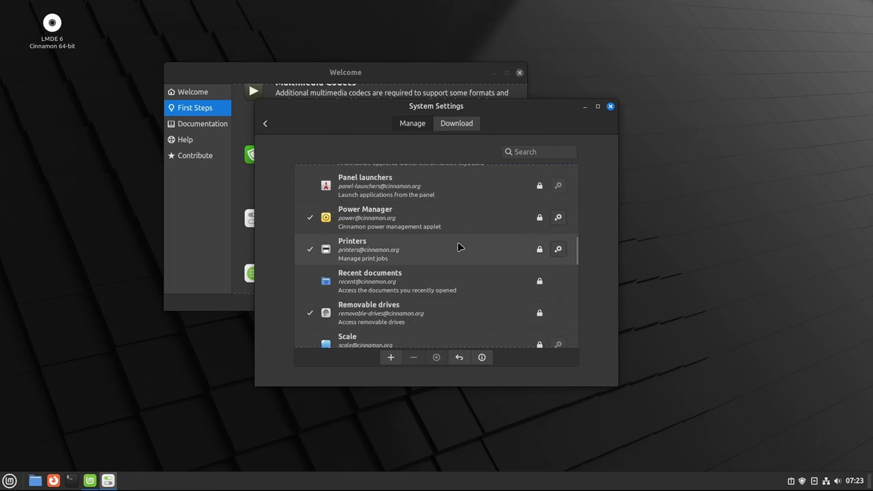
{"action": "scroll", "coordinate": [459, 247], "scroll_direction": "down", "scroll_amount": 4}
{"action": "scroll", "coordinate": [460, 246], "scroll_direction": "down", "scroll_amount": 4}
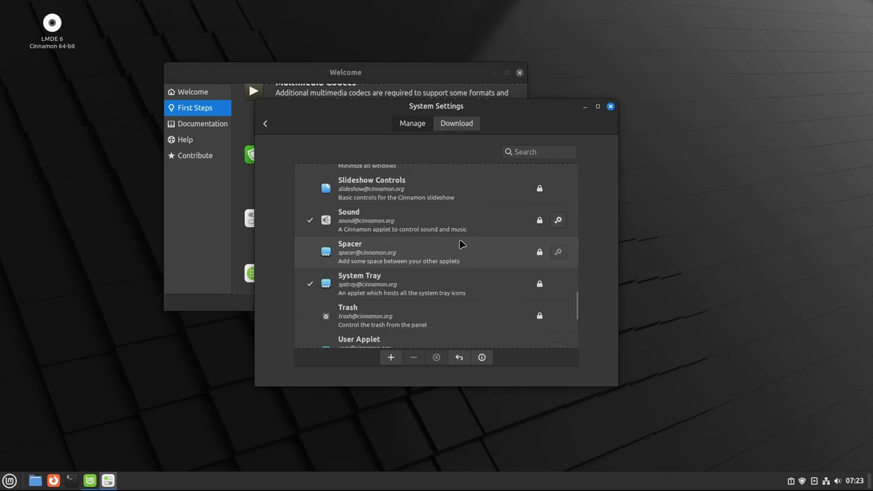
{"action": "scroll", "coordinate": [461, 244], "scroll_direction": "down", "scroll_amount": 4}
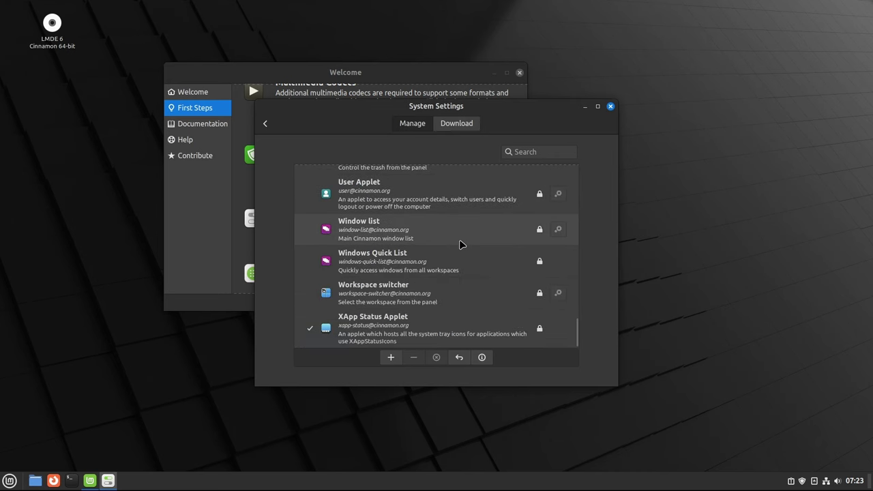
{"action": "scroll", "coordinate": [460, 244], "scroll_direction": "up", "scroll_amount": 12}
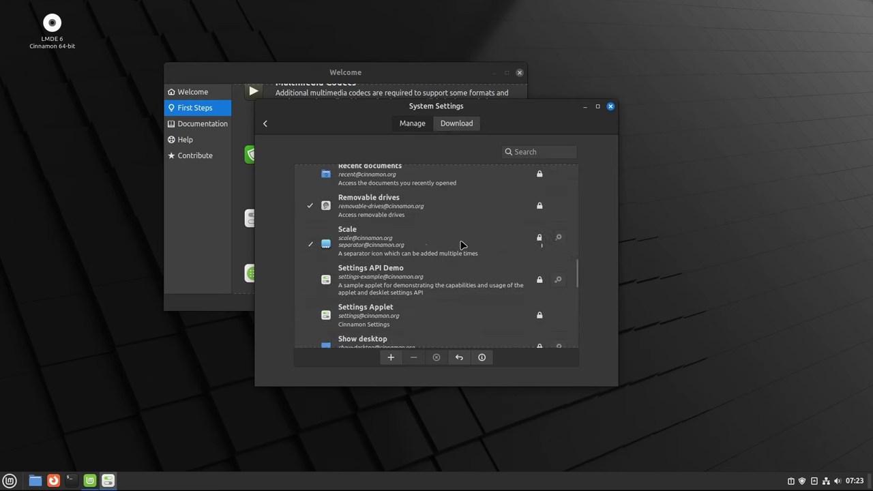
{"action": "scroll", "coordinate": [460, 245], "scroll_direction": "up", "scroll_amount": 10}
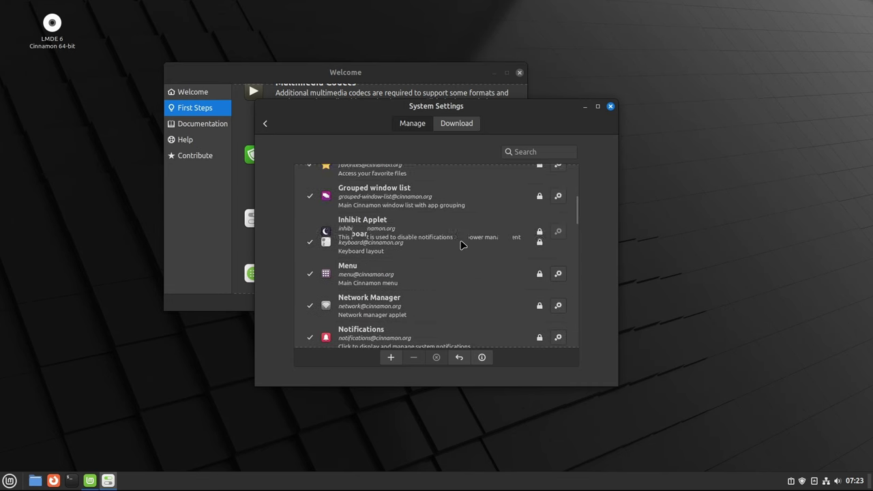
{"action": "scroll", "coordinate": [460, 244], "scroll_direction": "up", "scroll_amount": 5}
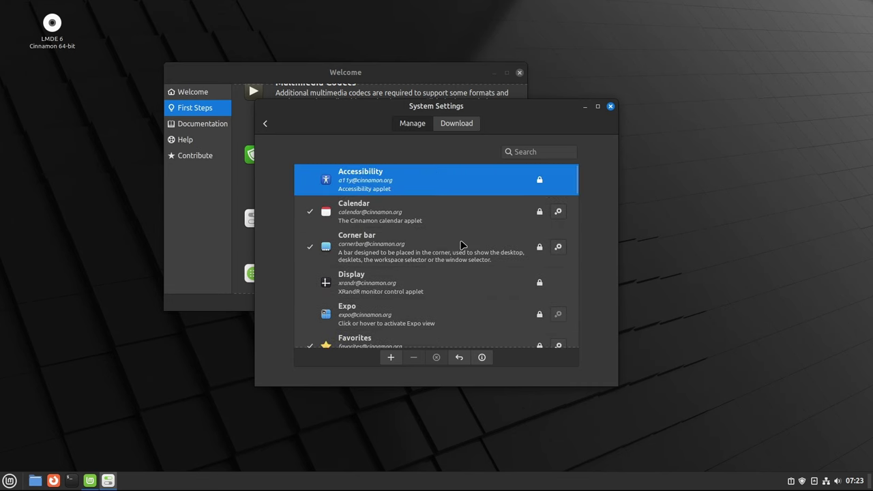
Browse downloadable applets by popularity, such as Weather and Cinnamenu.
{"action": "left_click", "coordinate": [457, 127]}
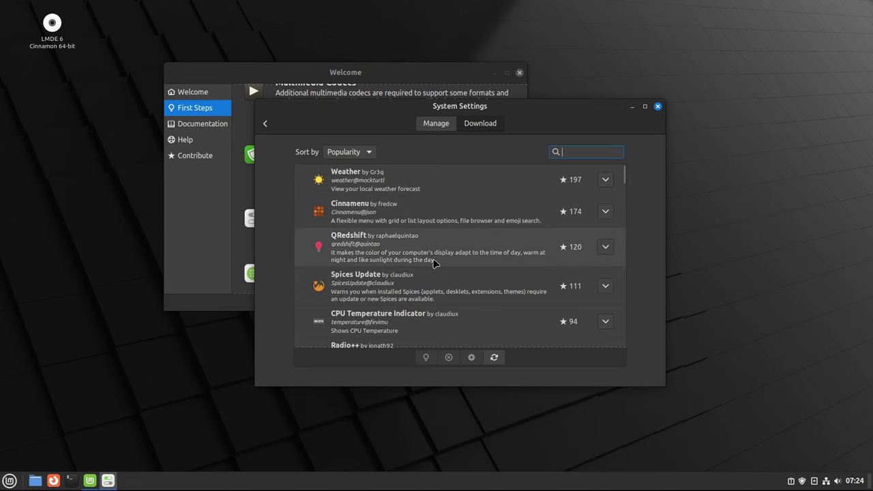
{"action": "scroll", "coordinate": [504, 285], "scroll_direction": "down", "scroll_amount": 3}
{"action": "scroll", "coordinate": [529, 284], "scroll_direction": "down", "scroll_amount": 6}
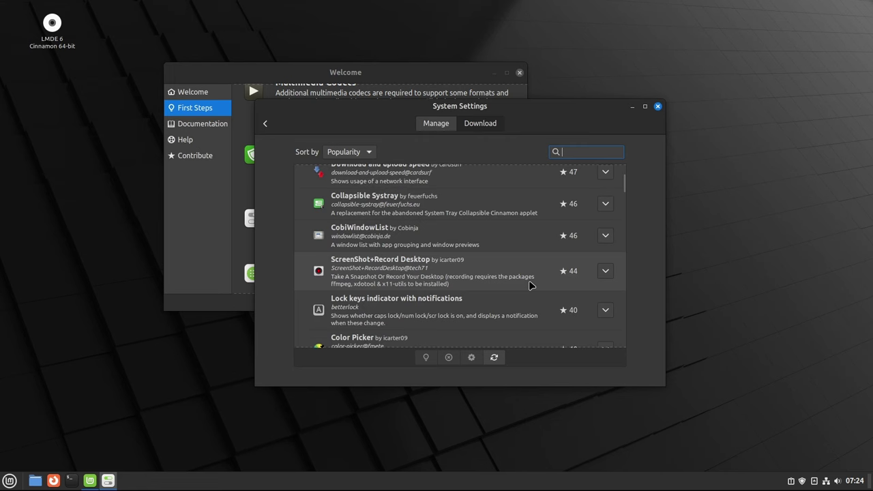
{"action": "scroll", "coordinate": [531, 285], "scroll_direction": "down", "scroll_amount": 3}
{"action": "scroll", "coordinate": [531, 287], "scroll_direction": "down", "scroll_amount": 3}
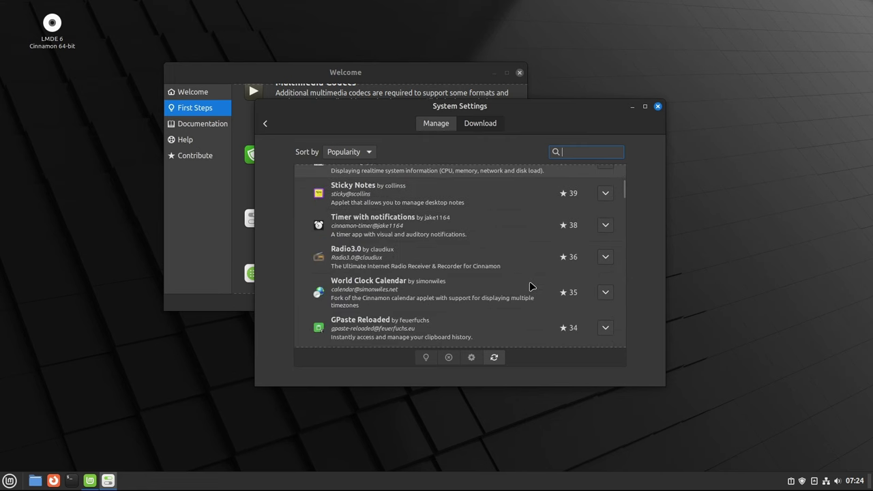
{"action": "scroll", "coordinate": [536, 288], "scroll_direction": "down", "scroll_amount": 3}
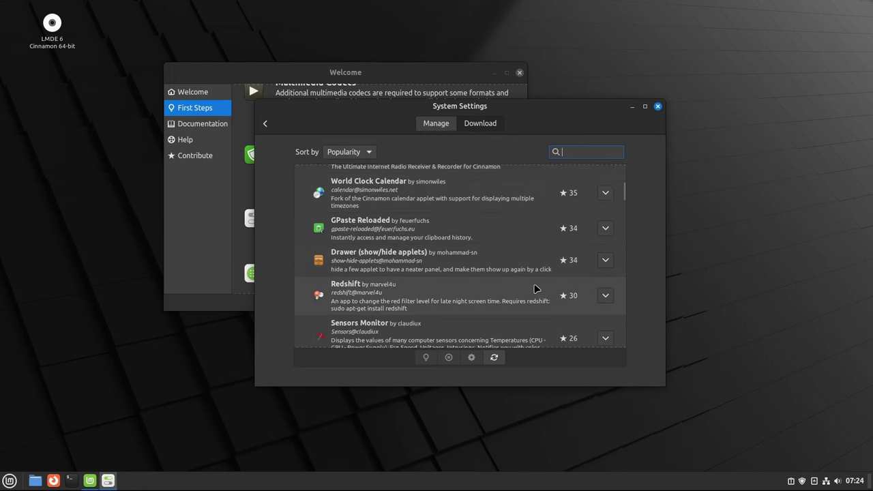
{"action": "scroll", "coordinate": [535, 289], "scroll_direction": "down", "scroll_amount": 3}
{"action": "scroll", "coordinate": [531, 294], "scroll_direction": "down", "scroll_amount": 4}
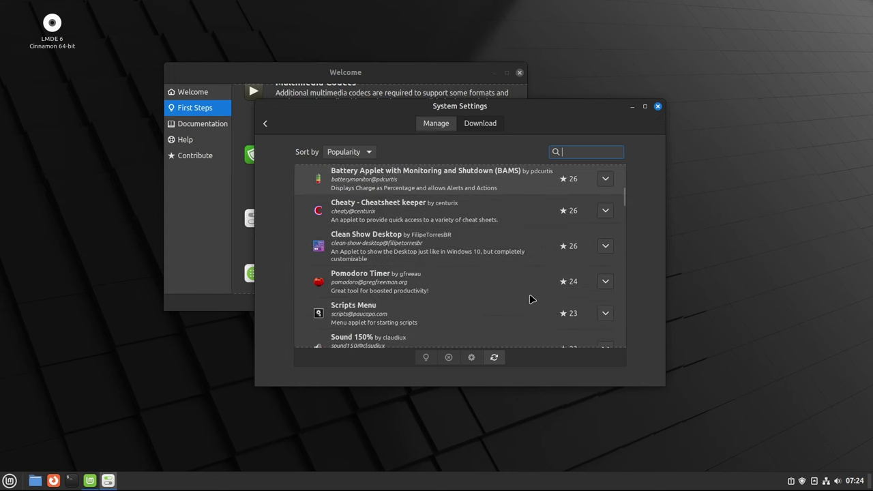
Go back to the settings overview and open the Extensions page.
{"action": "left_click", "coordinate": [264, 124]}
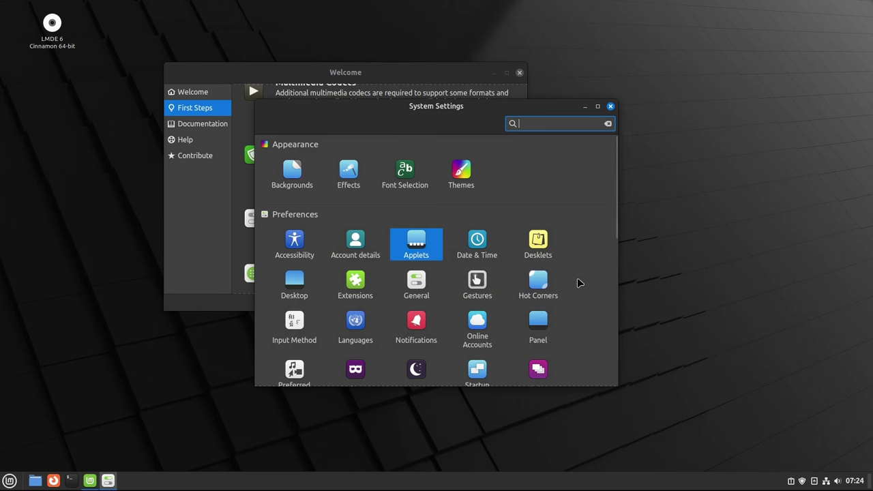
{"action": "scroll", "coordinate": [581, 284], "scroll_direction": "down", "scroll_amount": 2}
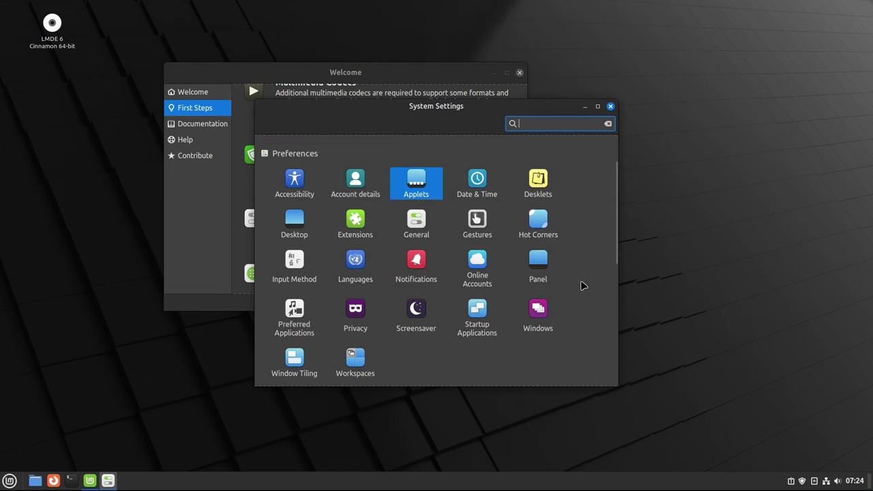
{"action": "left_click", "coordinate": [356, 220]}
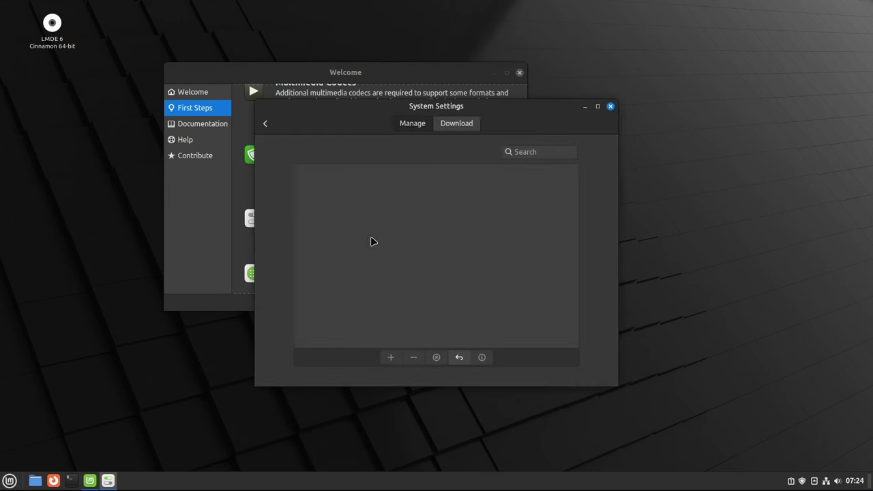
Browse downloadable extensions by popularity, topped by Transparent panels, gTile and Cinnamon Maximus.
{"action": "left_click", "coordinate": [457, 127]}
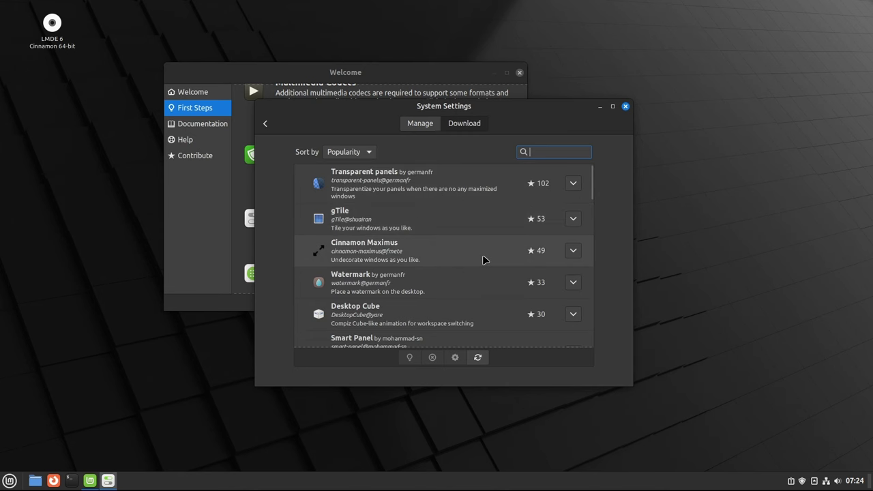
{"action": "scroll", "coordinate": [482, 259], "scroll_direction": "down", "scroll_amount": 3}
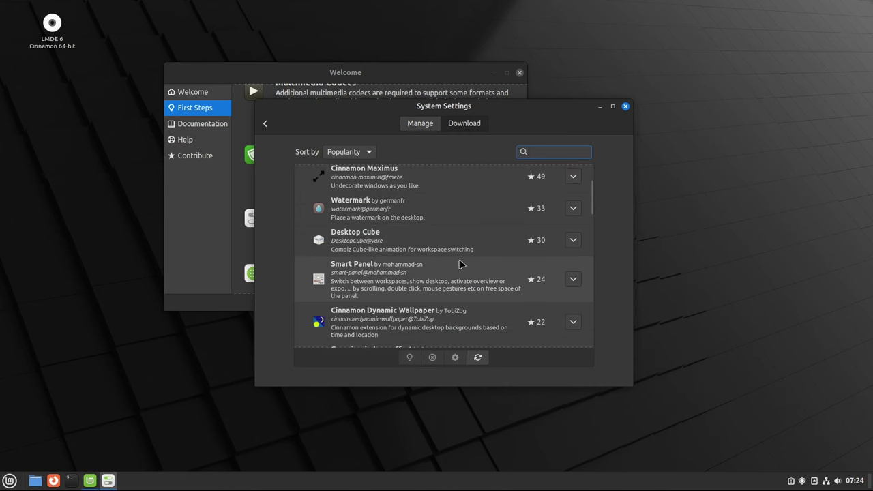
{"action": "scroll", "coordinate": [460, 265], "scroll_direction": "down", "scroll_amount": 4}
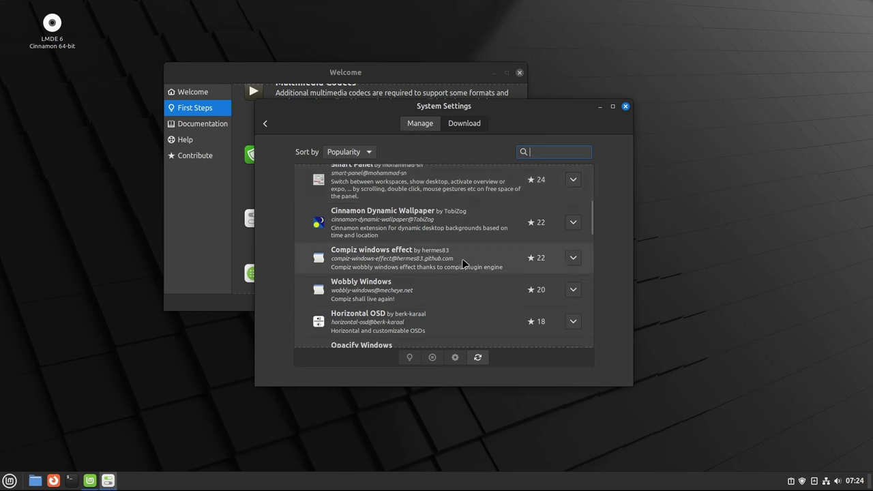
{"action": "scroll", "coordinate": [462, 263], "scroll_direction": "down", "scroll_amount": 4}
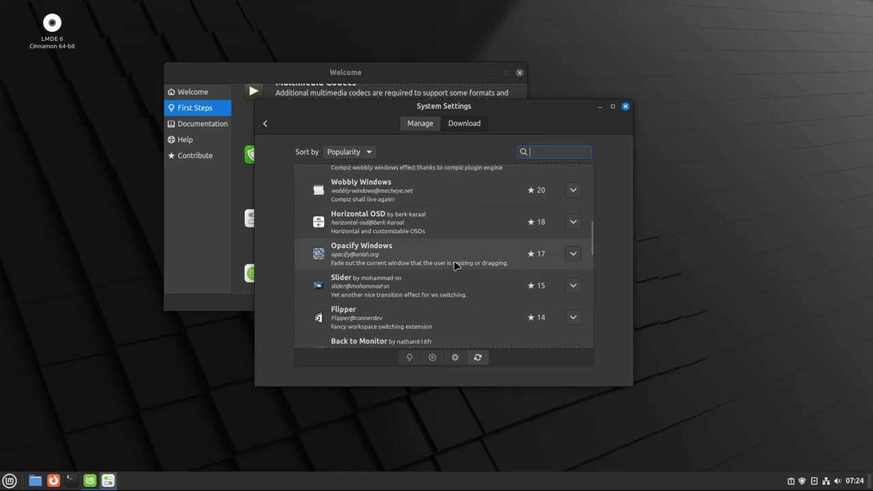
{"action": "scroll", "coordinate": [456, 264], "scroll_direction": "down", "scroll_amount": 2}
{"action": "scroll", "coordinate": [456, 266], "scroll_direction": "down", "scroll_amount": 3}
{"action": "scroll", "coordinate": [480, 264], "scroll_direction": "down", "scroll_amount": 5}
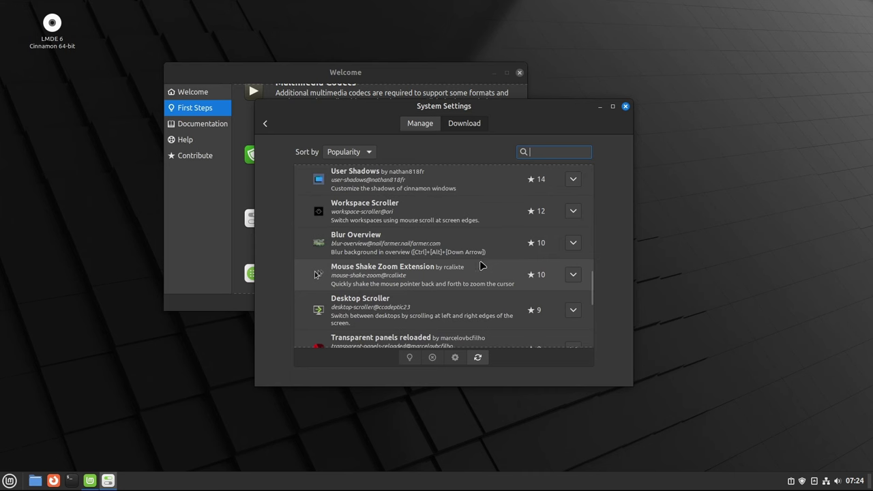
{"action": "scroll", "coordinate": [482, 268], "scroll_direction": "down", "scroll_amount": 4}
{"action": "scroll", "coordinate": [485, 277], "scroll_direction": "down", "scroll_amount": 4}
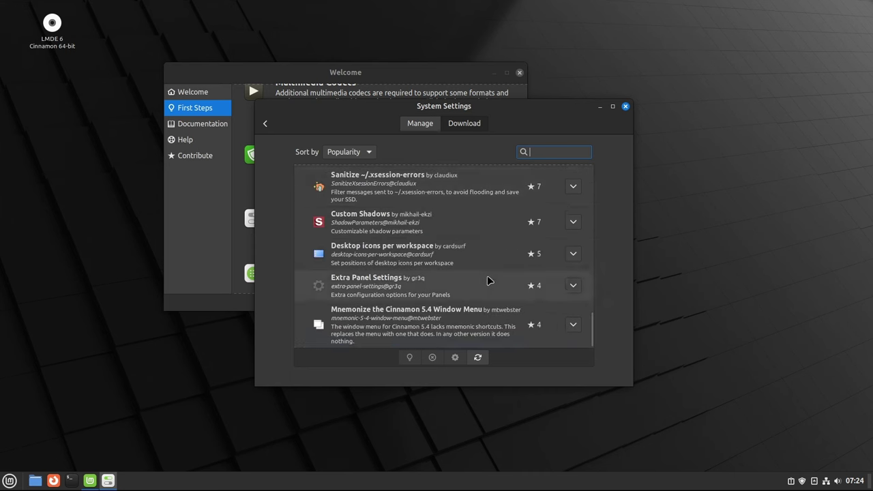
{"action": "scroll", "coordinate": [511, 271], "scroll_direction": "up", "scroll_amount": 8}
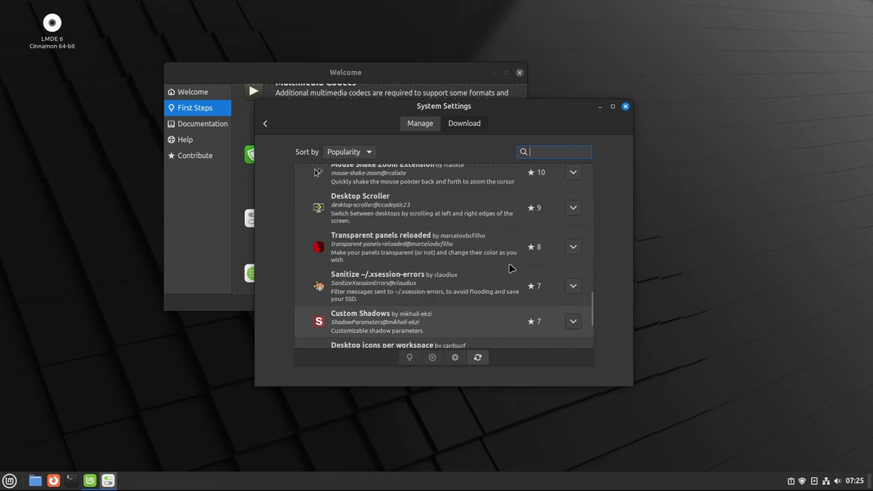
{"action": "scroll", "coordinate": [508, 268], "scroll_direction": "up", "scroll_amount": 9}
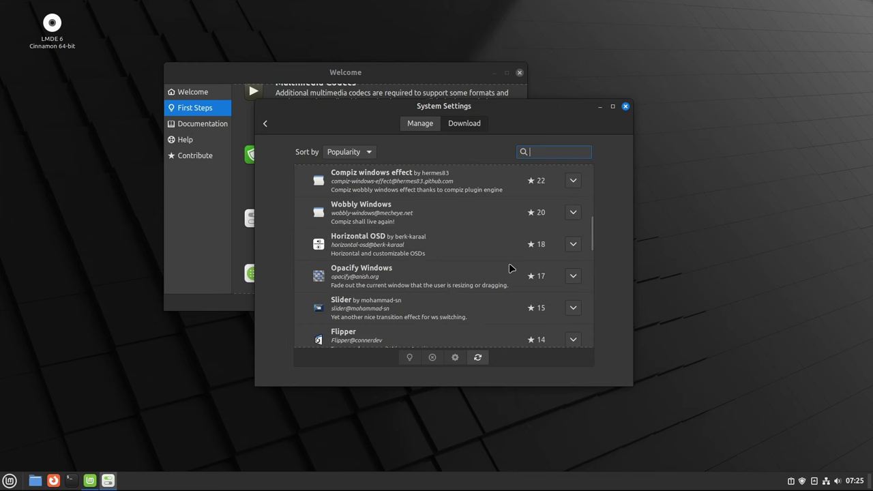
{"action": "scroll", "coordinate": [508, 266], "scroll_direction": "up", "scroll_amount": 8}
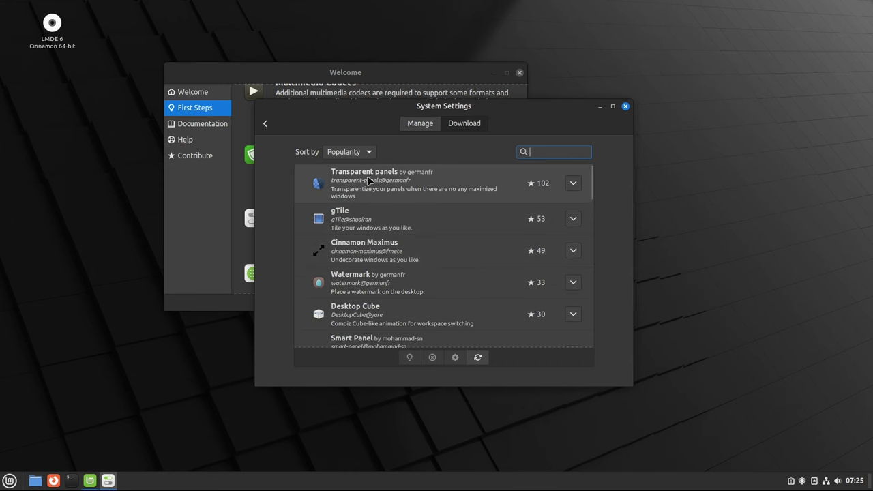
View the General, Gestures and Panel pages (panel always shown, height 40), returning each time.
{"action": "left_click", "coordinate": [266, 126]}
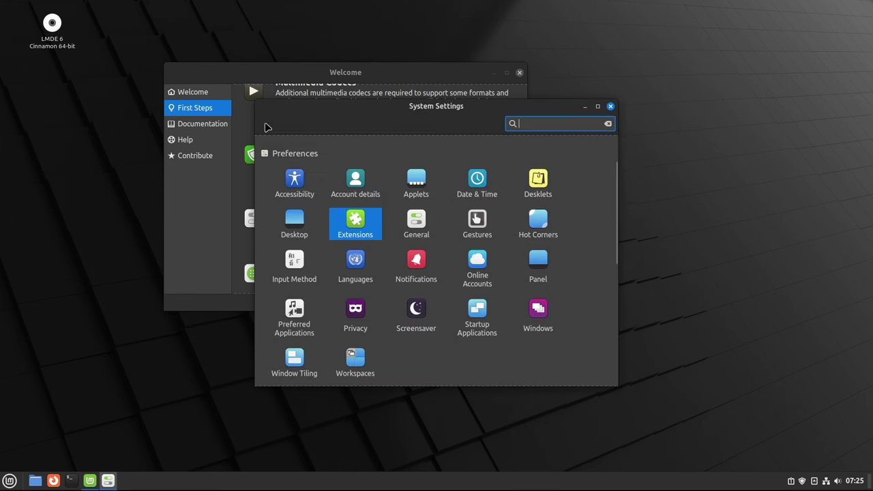
{"action": "left_click", "coordinate": [413, 225]}
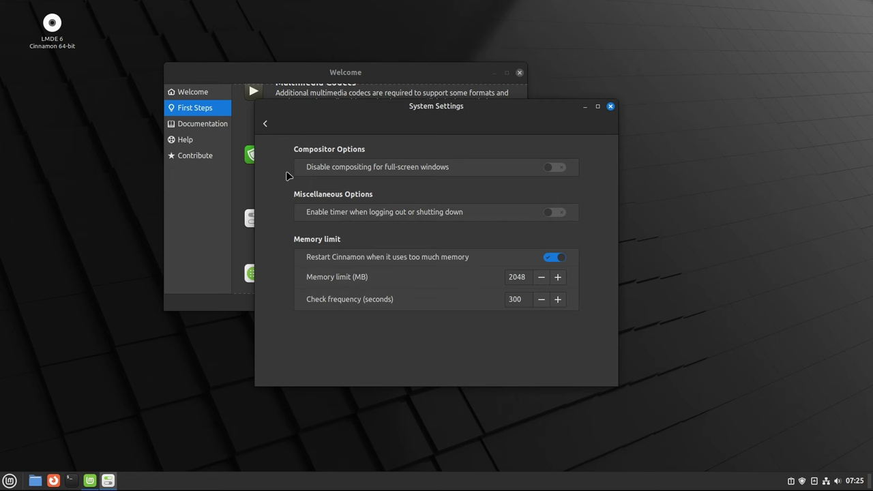
{"action": "left_click", "coordinate": [266, 125]}
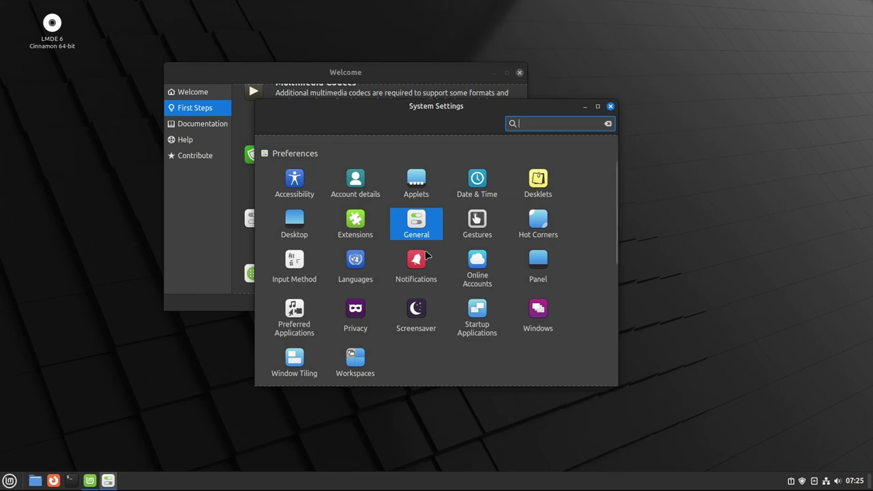
{"action": "left_click", "coordinate": [468, 227]}
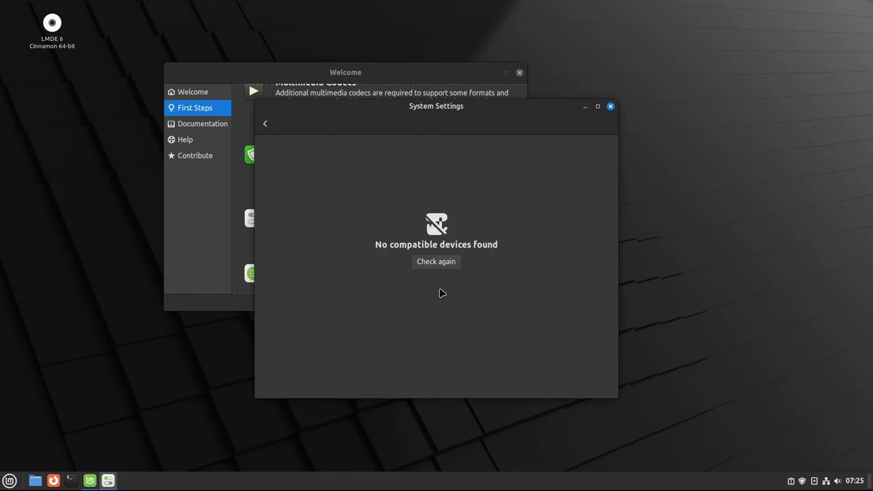
{"action": "left_click", "coordinate": [265, 124]}
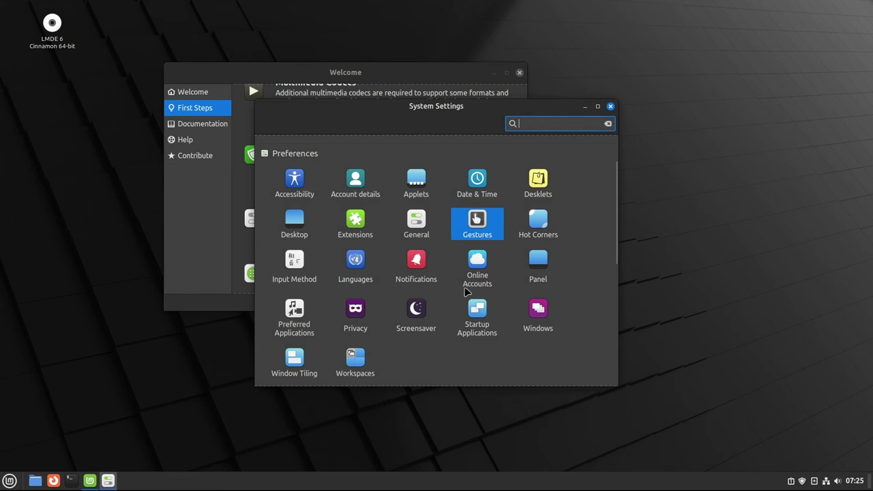
{"action": "left_click", "coordinate": [536, 266]}
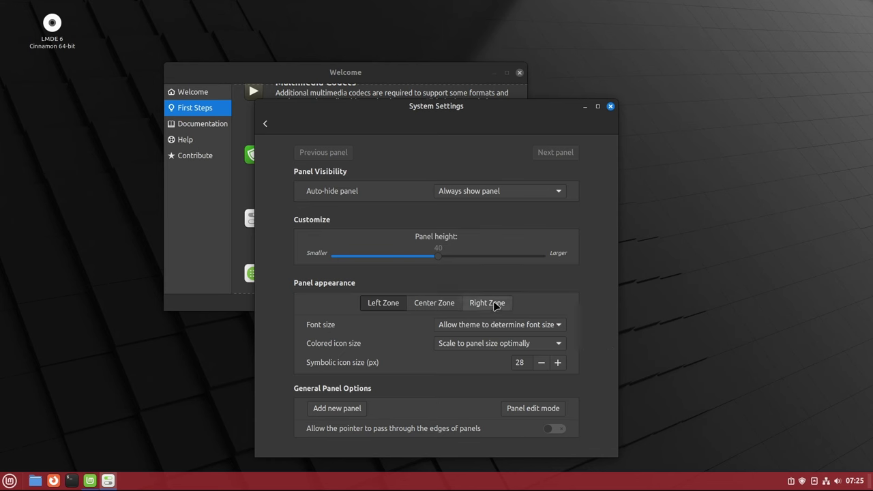
{"action": "left_click", "coordinate": [265, 123]}
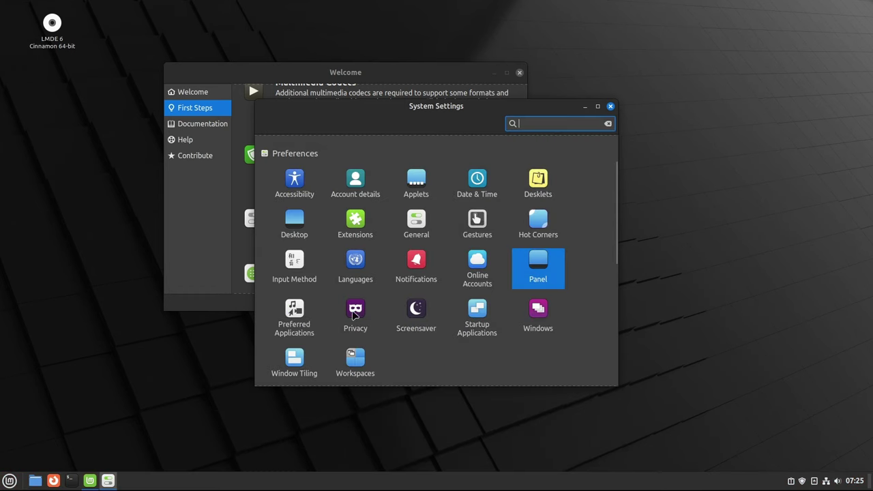
Check Preferred Applications (Firefox, Thunderbird, Celluloid) and Removable media (Ask what to do), then go back.
{"action": "left_click", "coordinate": [293, 312]}
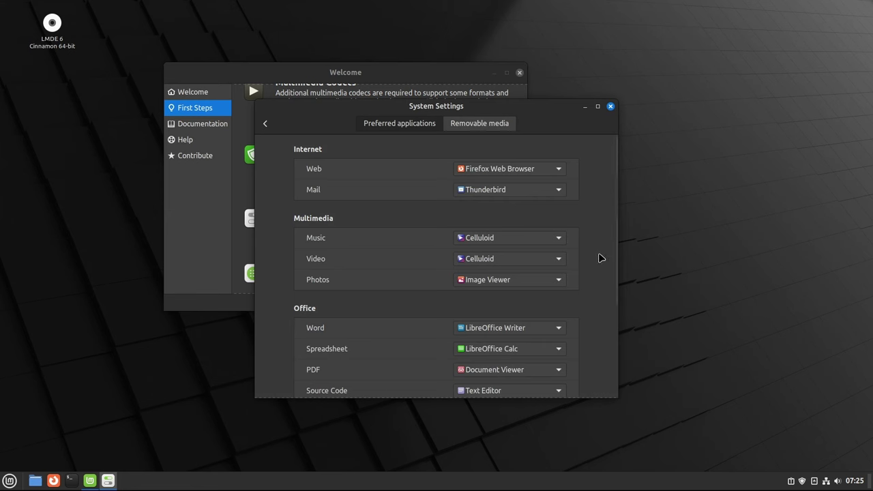
{"action": "scroll", "coordinate": [601, 258], "scroll_direction": "down", "scroll_amount": 4}
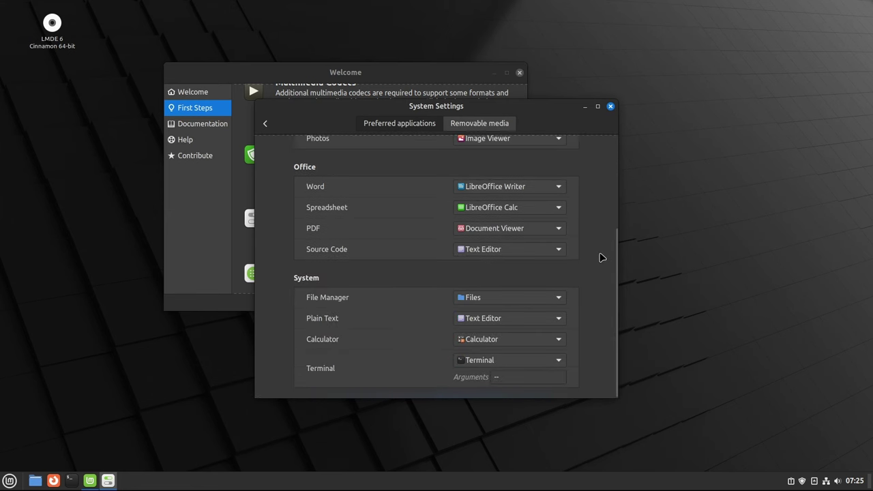
{"action": "scroll", "coordinate": [600, 254], "scroll_direction": "up", "scroll_amount": 4}
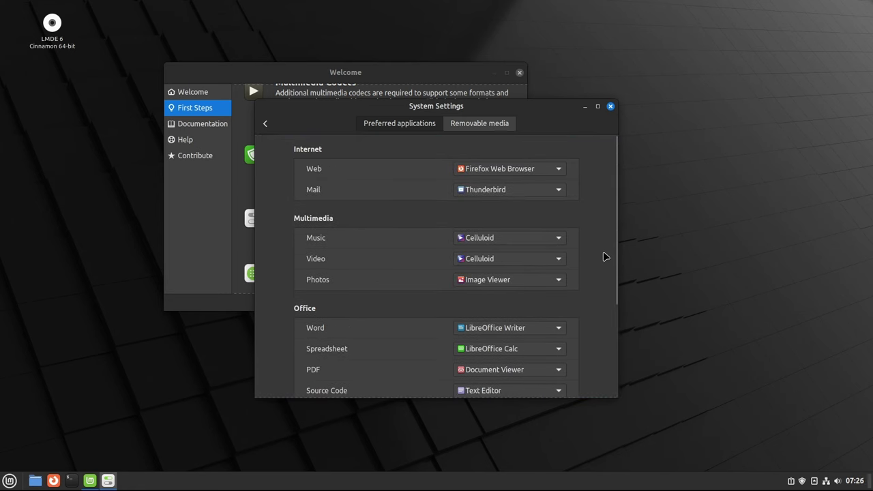
{"action": "left_click", "coordinate": [490, 126]}
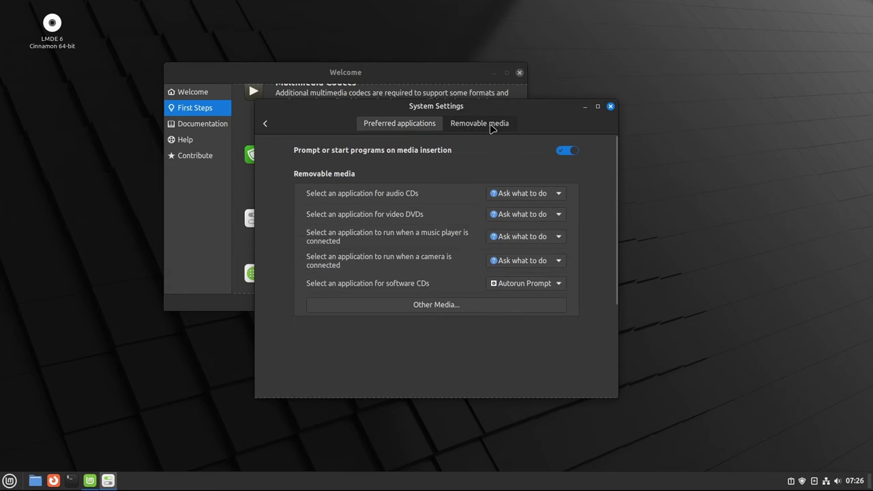
{"action": "left_click", "coordinate": [265, 128]}
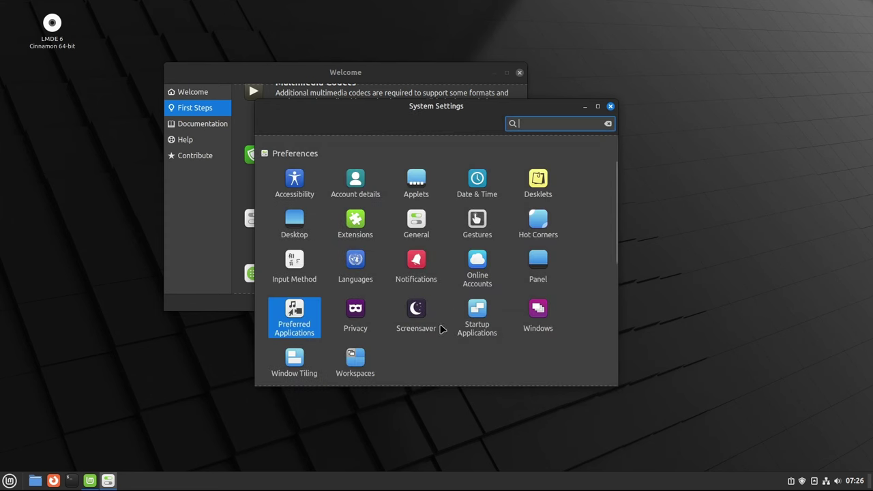
{"action": "left_click", "coordinate": [365, 311]}
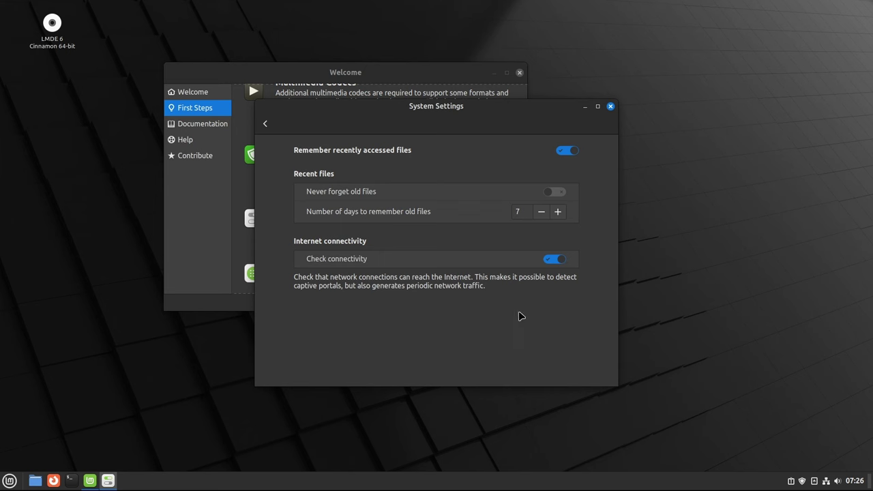
{"action": "left_click", "coordinate": [266, 125]}
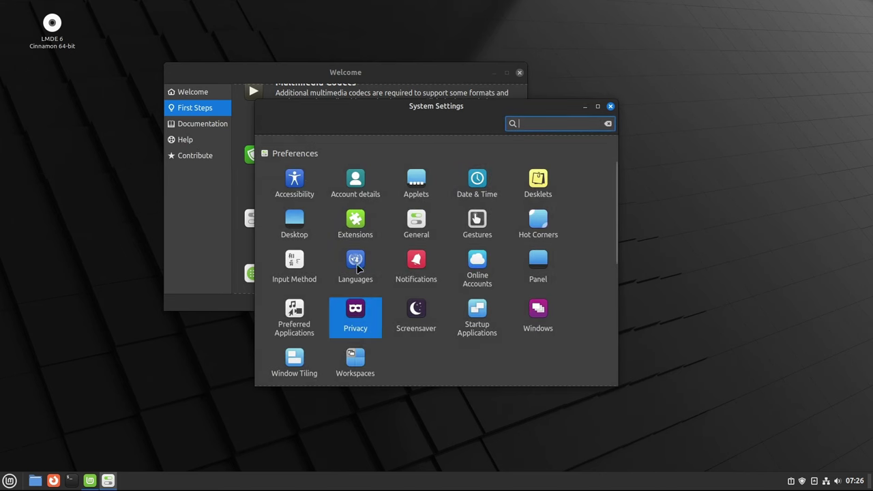
{"action": "left_click", "coordinate": [413, 312]}
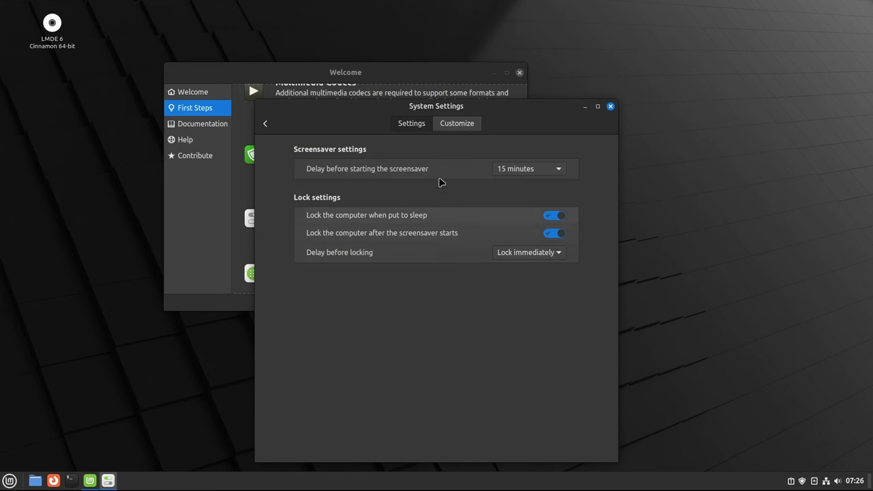
{"action": "left_click", "coordinate": [453, 125]}
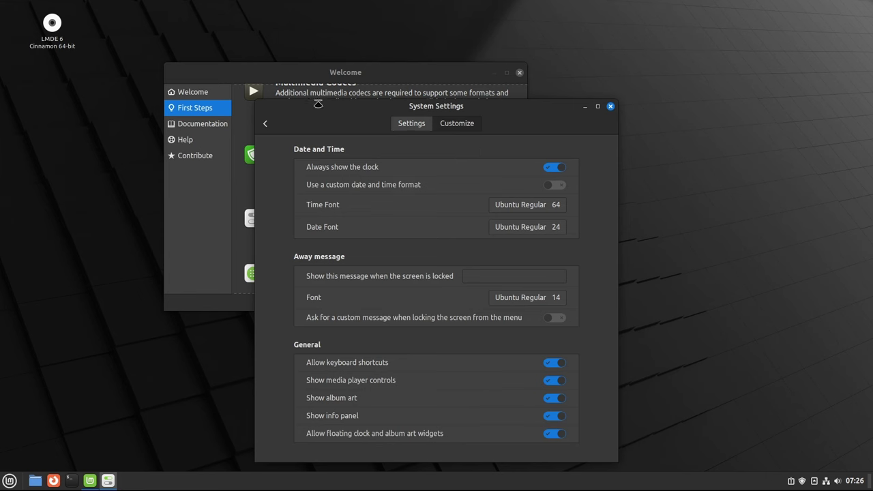
{"action": "left_click", "coordinate": [266, 125]}
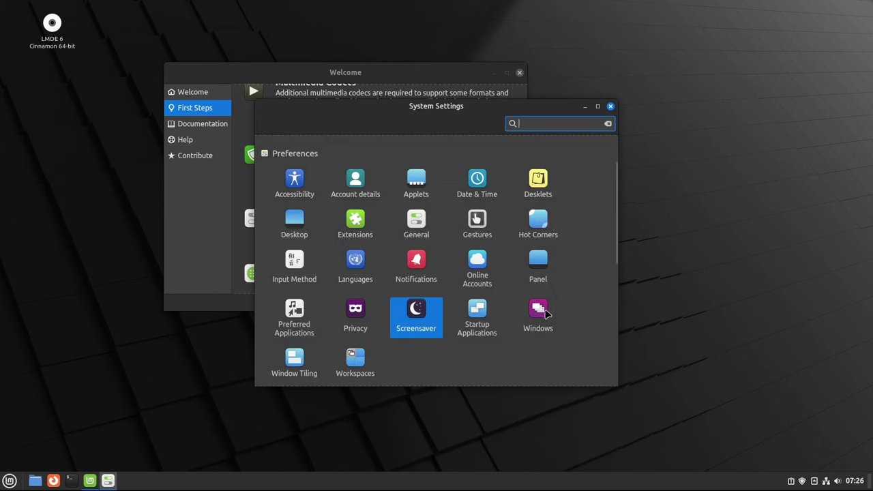
{"action": "left_click", "coordinate": [486, 309]}
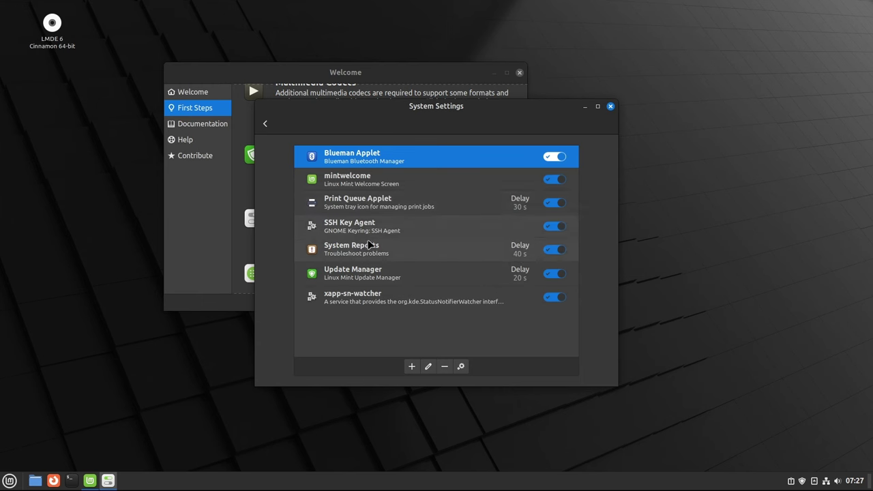
{"action": "left_click", "coordinate": [362, 278]}
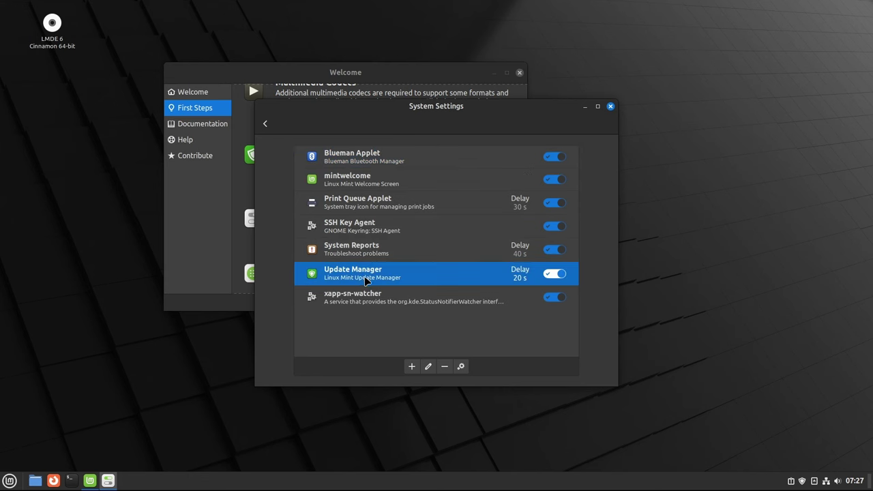
{"action": "left_click", "coordinate": [427, 368]}
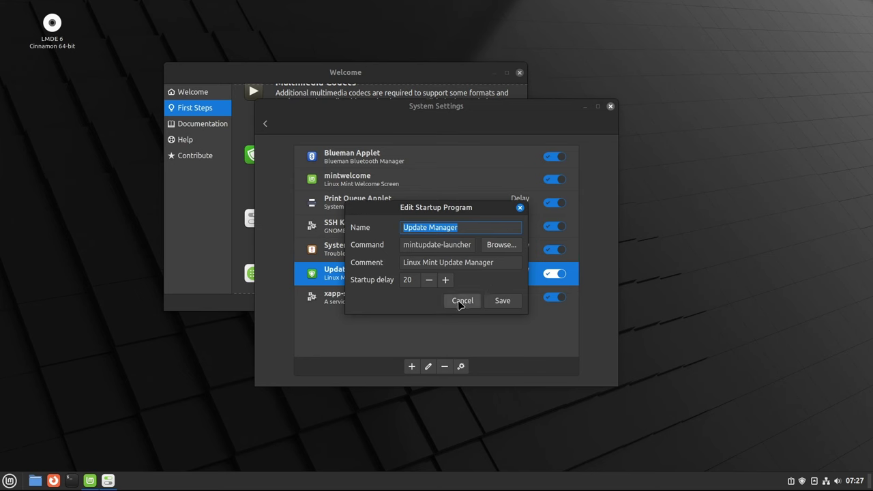
{"action": "left_click", "coordinate": [460, 302]}
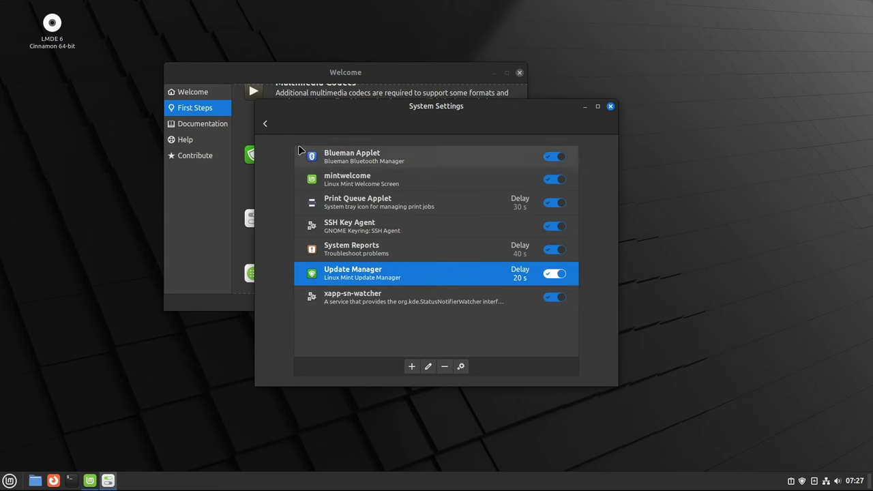
{"action": "left_click", "coordinate": [266, 126]}
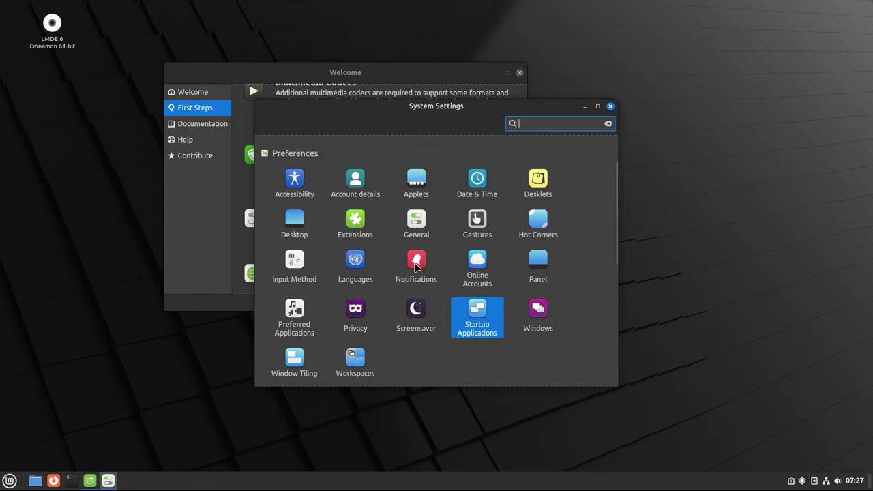
In Windows settings, keep focus mode on Click and show Alt-Tab options (Icons and thumbnails, 100 ms).
{"action": "left_click", "coordinate": [535, 316]}
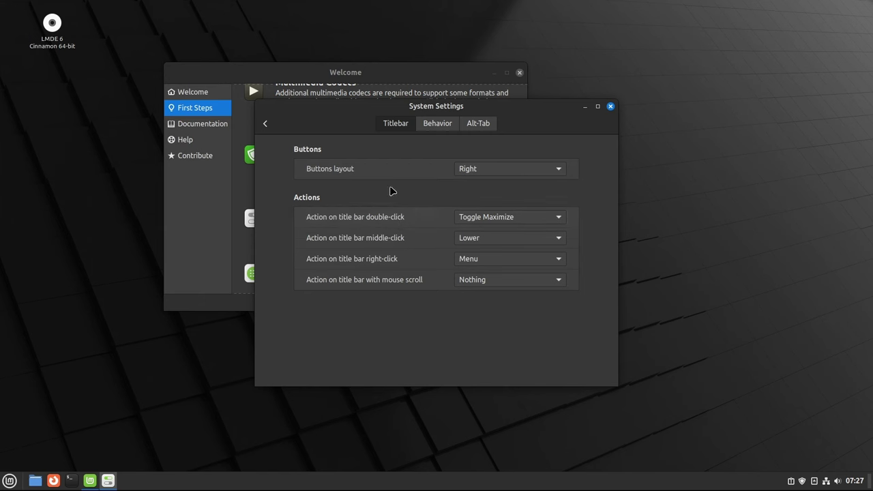
{"action": "left_click", "coordinate": [437, 124]}
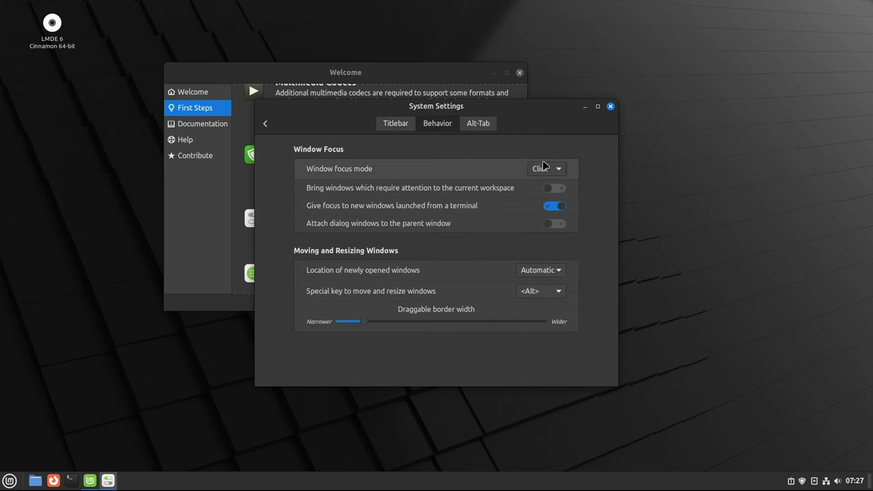
{"action": "left_click", "coordinate": [562, 171]}
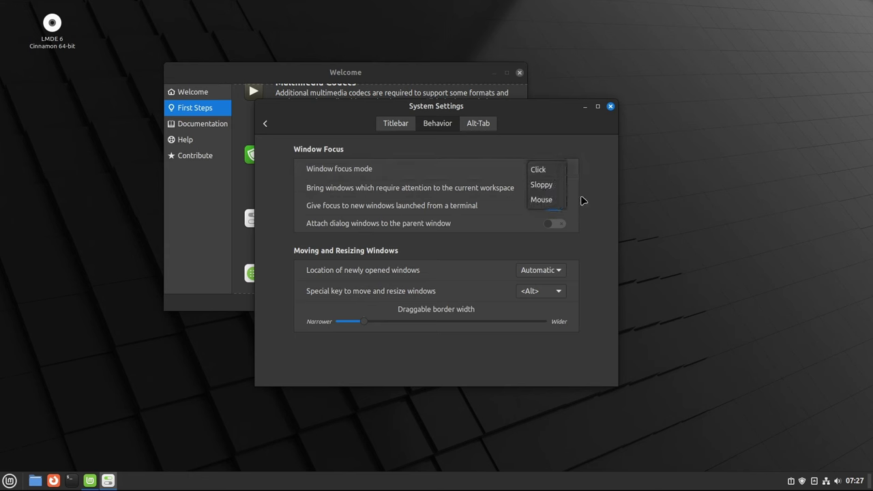
{"action": "left_click", "coordinate": [601, 193]}
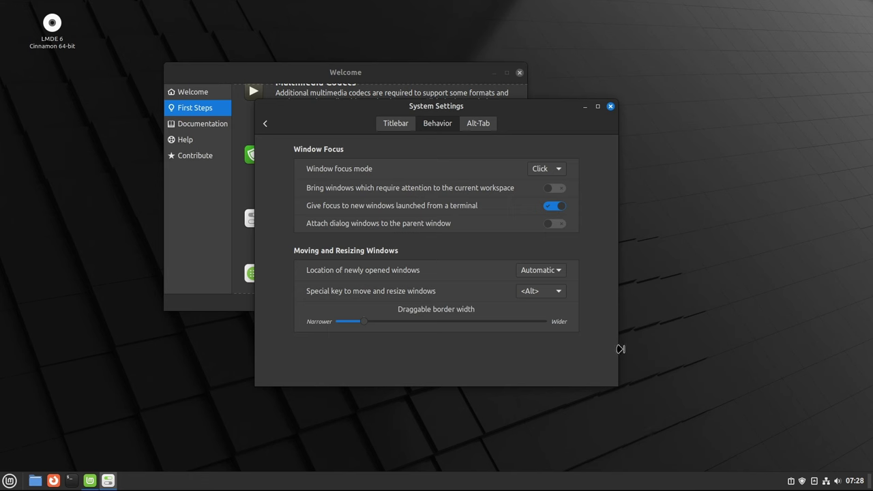
{"action": "left_click", "coordinate": [479, 126]}
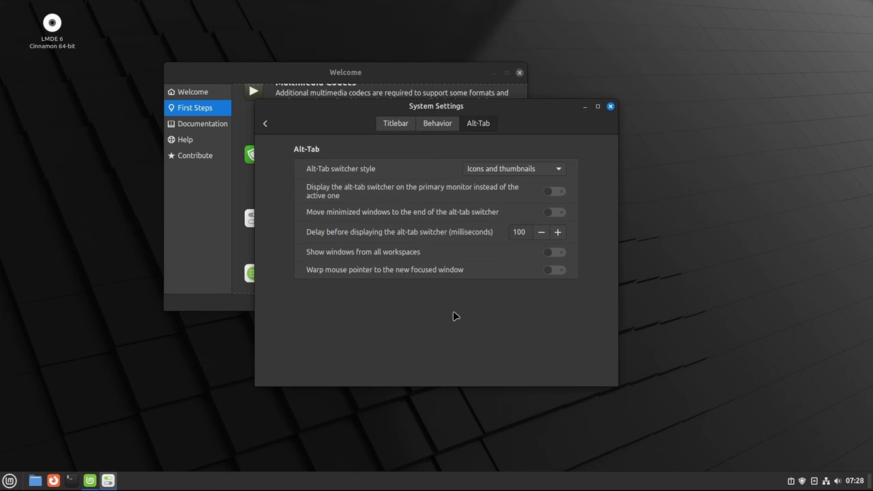
Look over Window Tiling and Workspace Options (workspace OSD and Expo grid view on), returning each time.
{"action": "left_click", "coordinate": [264, 127]}
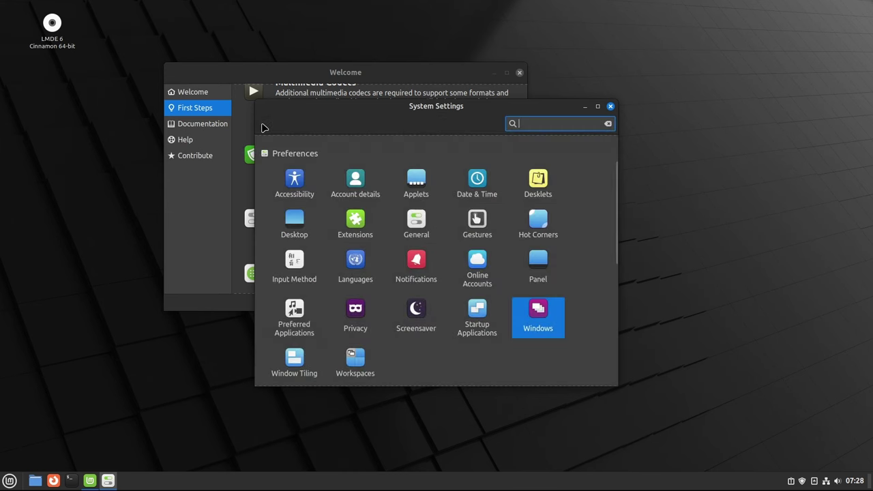
{"action": "scroll", "coordinate": [466, 246], "scroll_direction": "down", "scroll_amount": 3}
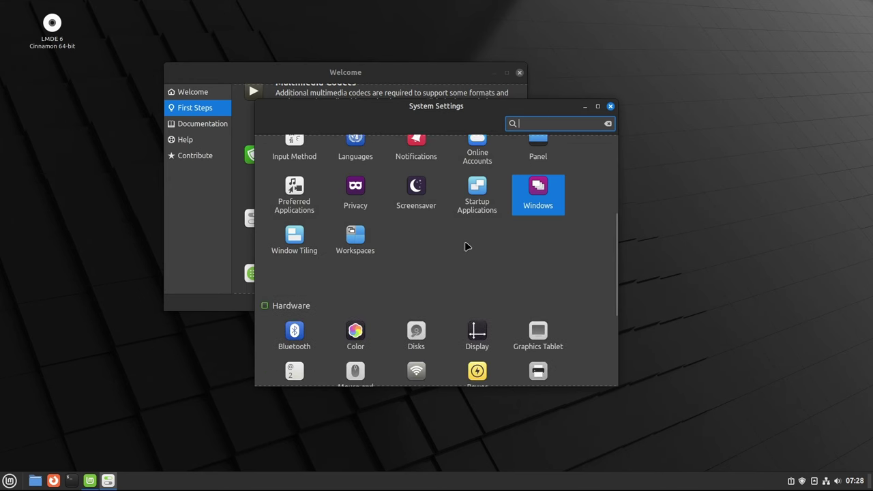
{"action": "left_click", "coordinate": [293, 235]}
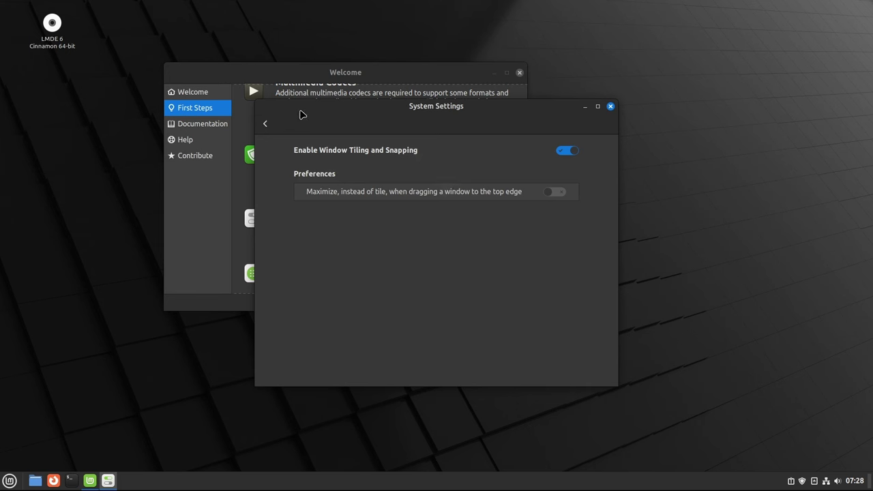
{"action": "left_click", "coordinate": [265, 123]}
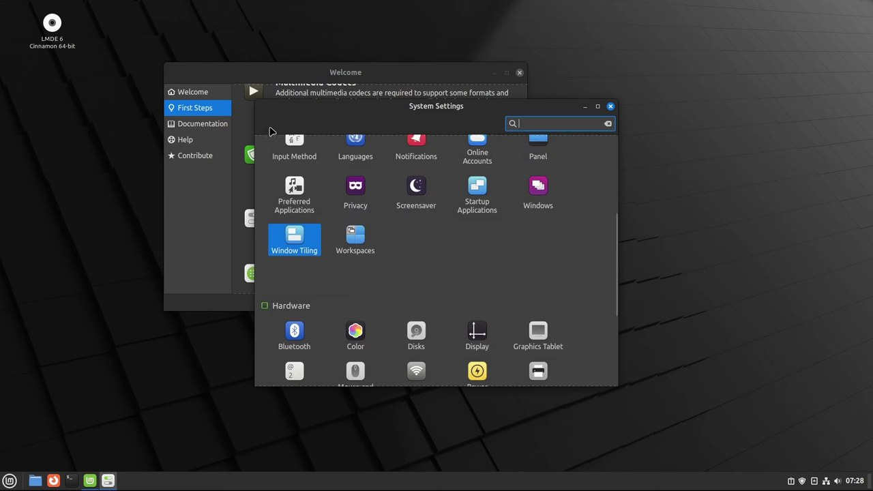
{"action": "left_click", "coordinate": [353, 239]}
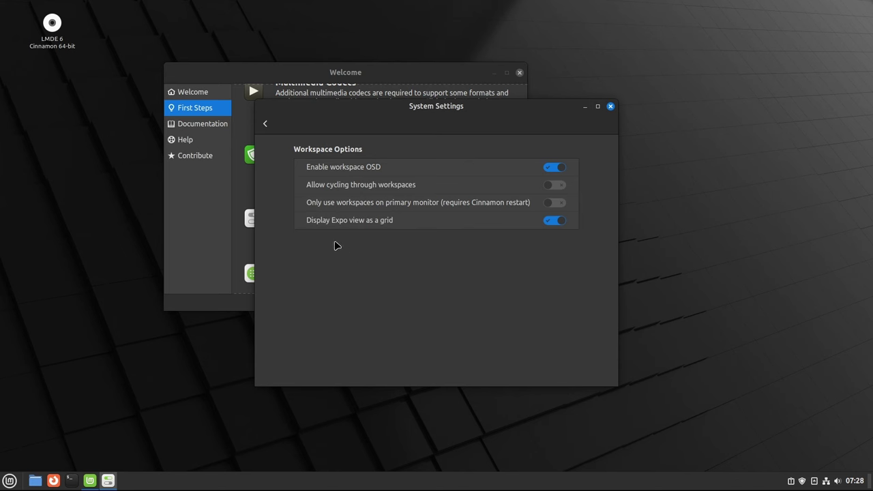
{"action": "left_click", "coordinate": [266, 124]}
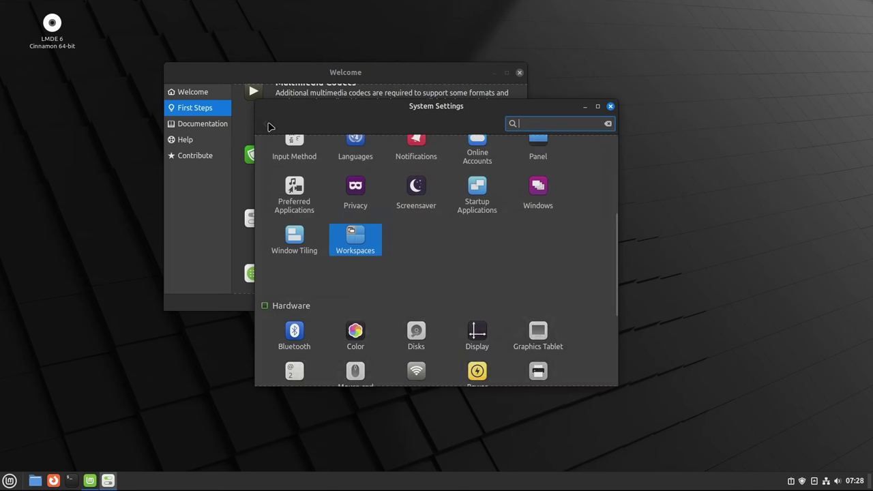
{"action": "scroll", "coordinate": [465, 257], "scroll_direction": "down", "scroll_amount": 3}
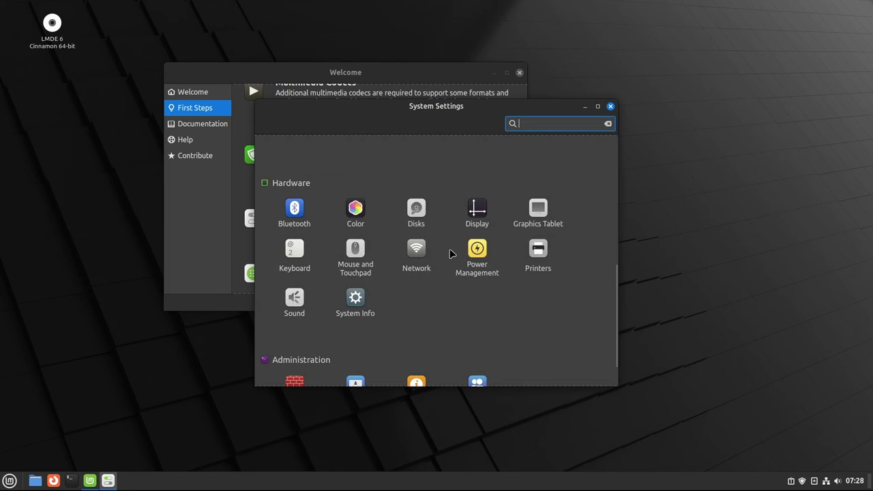
{"action": "left_click", "coordinate": [293, 210]}
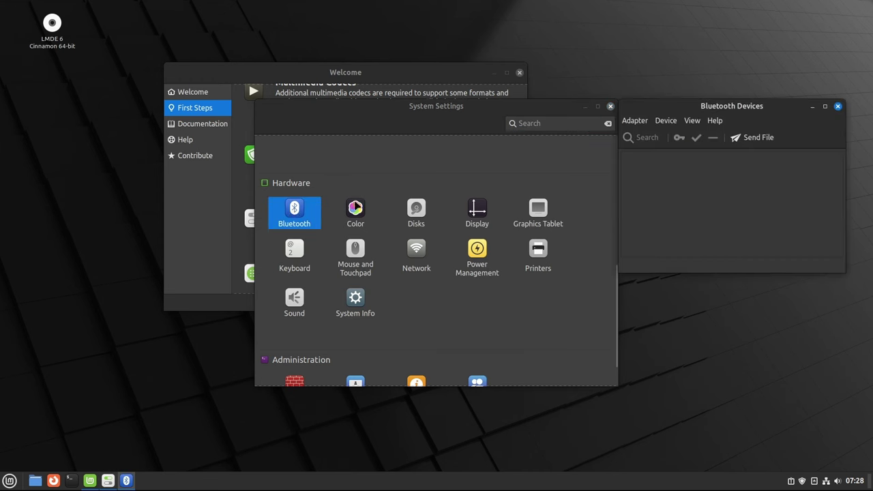
{"action": "left_click", "coordinate": [837, 106]}
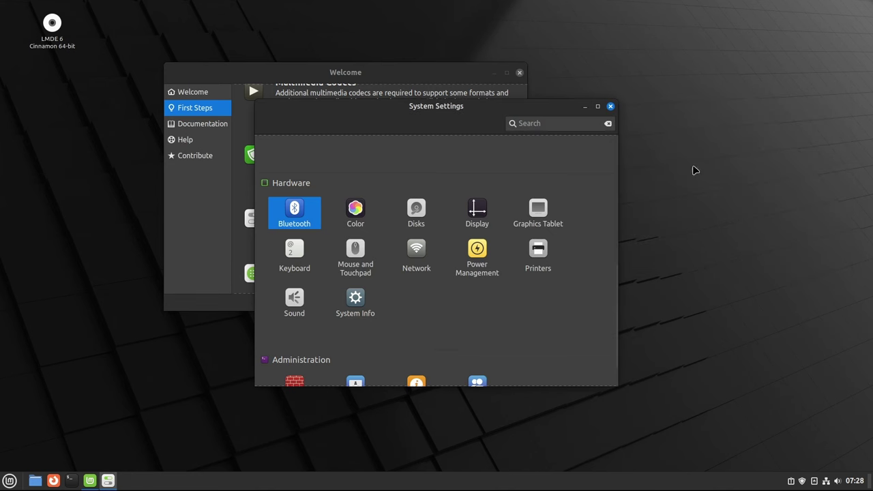
{"action": "left_click", "coordinate": [355, 211]}
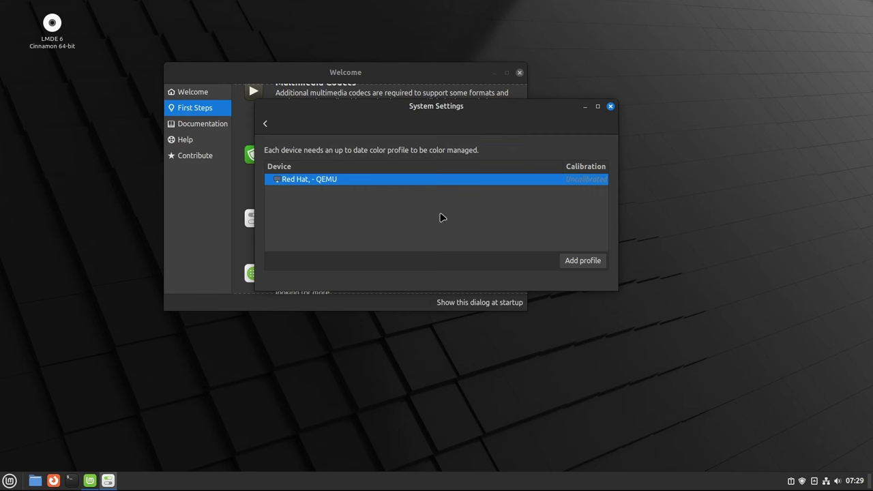
{"action": "left_click", "coordinate": [266, 125]}
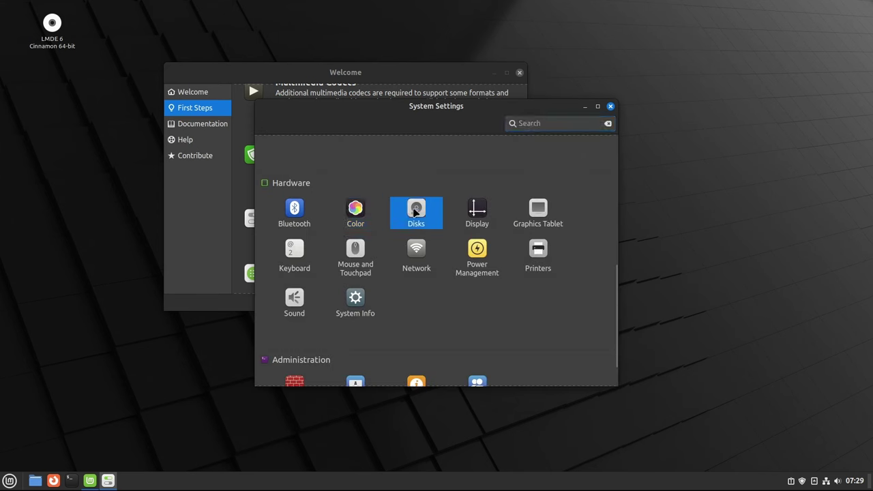
Inspect the 137 GB disk's 300 MB EFI, 8.7 GB swap and 128 GB ext4 partitions, then close Disks.
{"action": "left_click", "coordinate": [416, 212]}
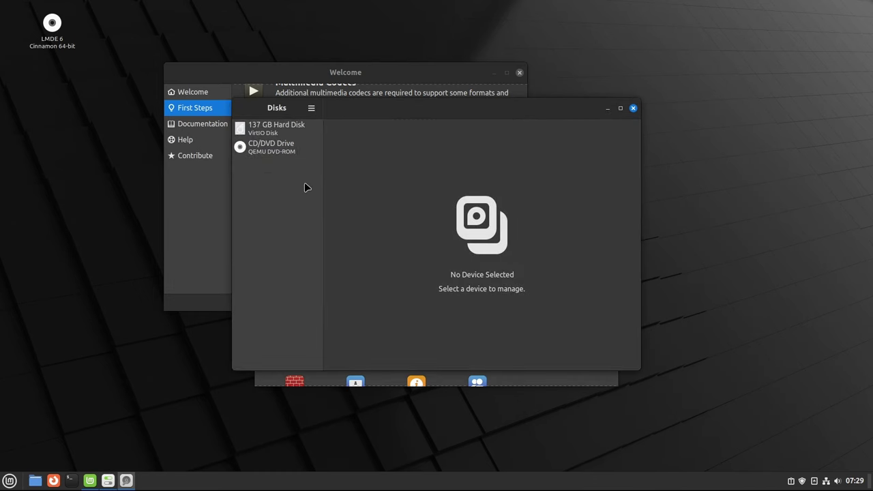
{"action": "left_click", "coordinate": [270, 133]}
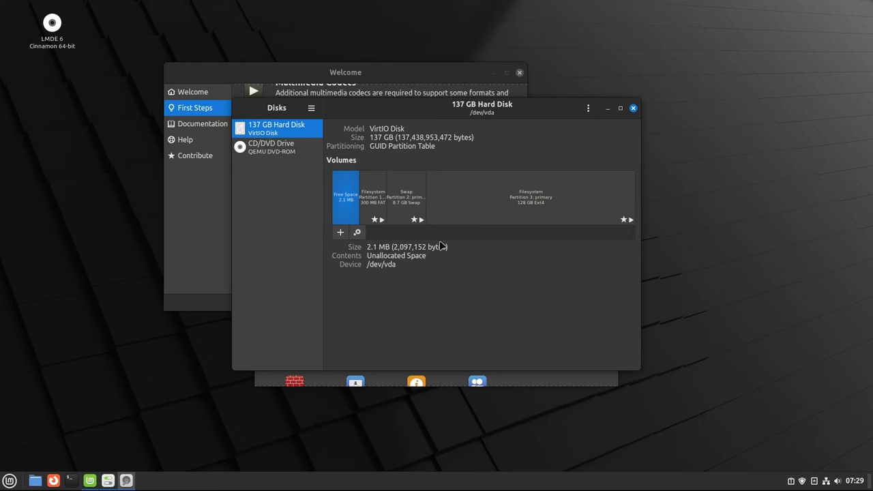
{"action": "left_click", "coordinate": [372, 186]}
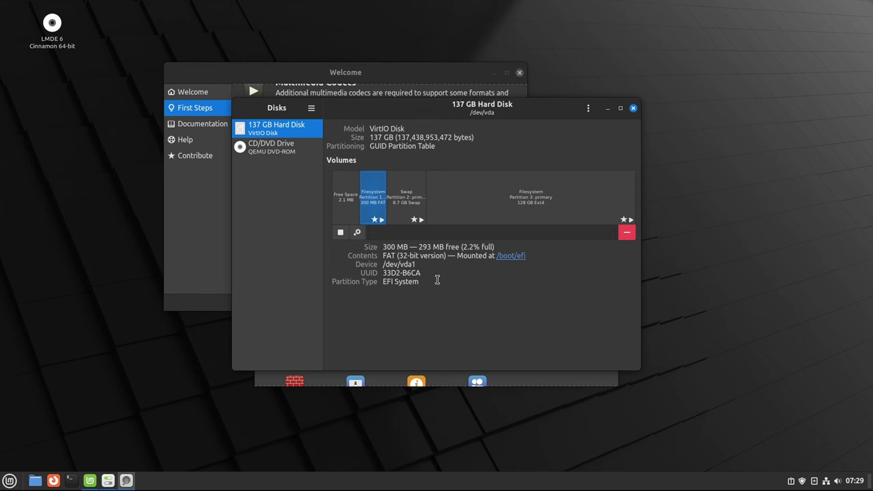
{"action": "left_click", "coordinate": [406, 189]}
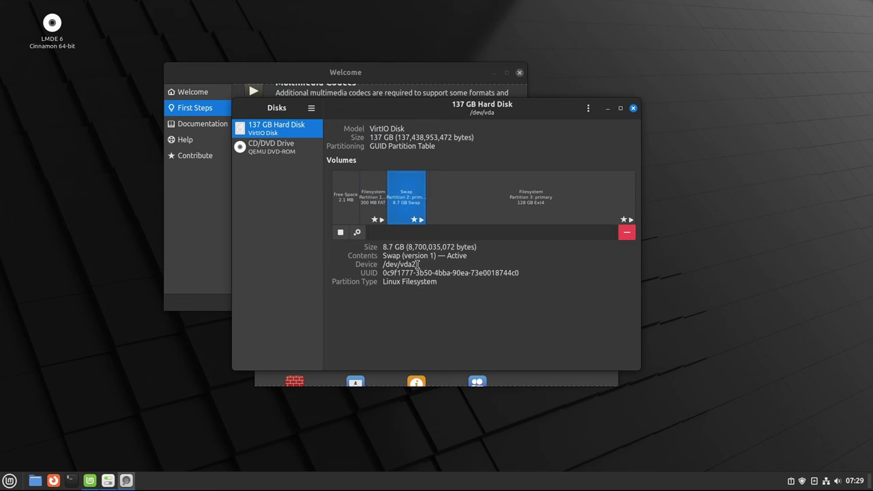
{"action": "left_click", "coordinate": [476, 191]}
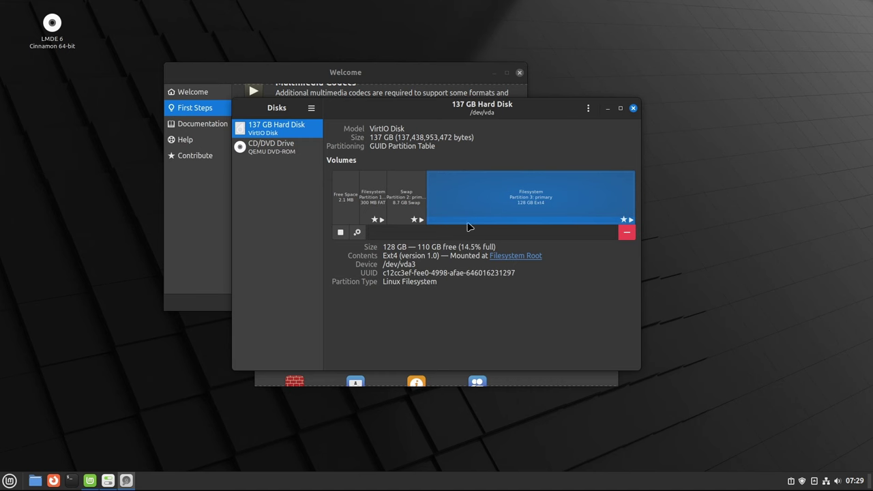
{"action": "left_click", "coordinate": [633, 109]}
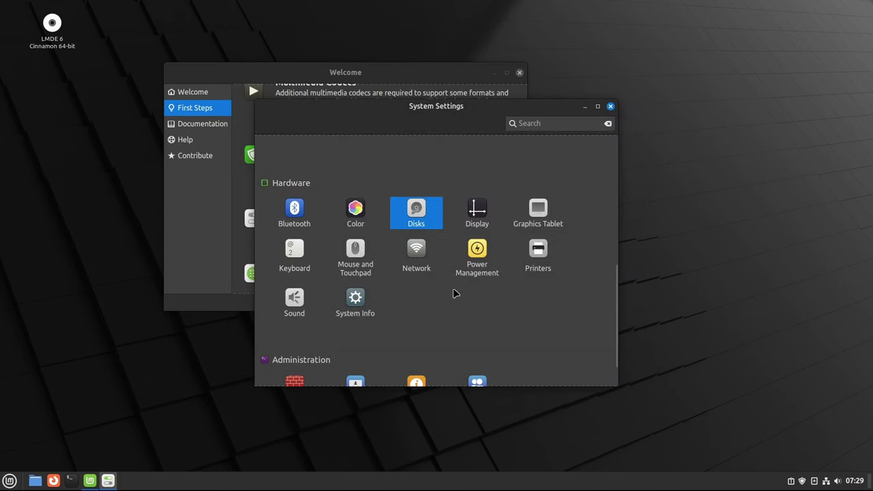
Make the pointer slightly larger, check the Touchpad tab (tap-to-click, two-finger scrolling), then go back.
{"action": "left_click", "coordinate": [355, 251]}
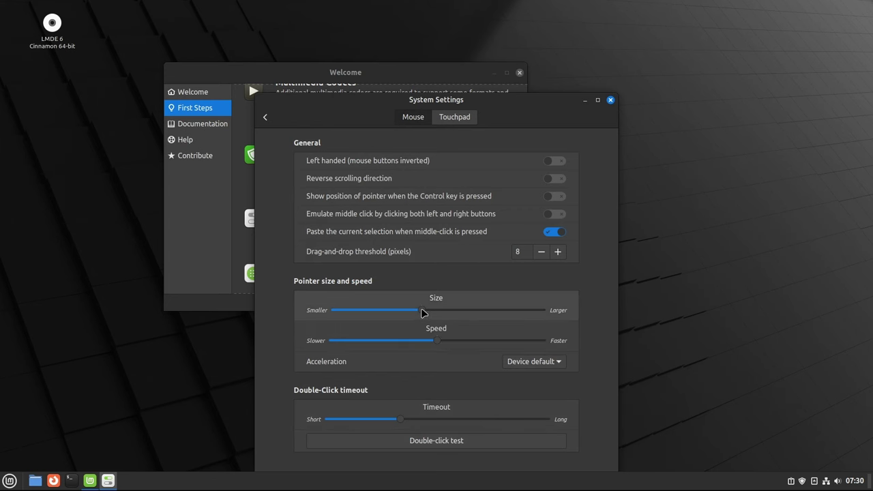
{"action": "left_click_drag", "start_coordinate": [432, 310], "coordinate": [460, 313]}
{"action": "left_click_drag", "start_coordinate": [529, 312], "coordinate": [423, 310]}
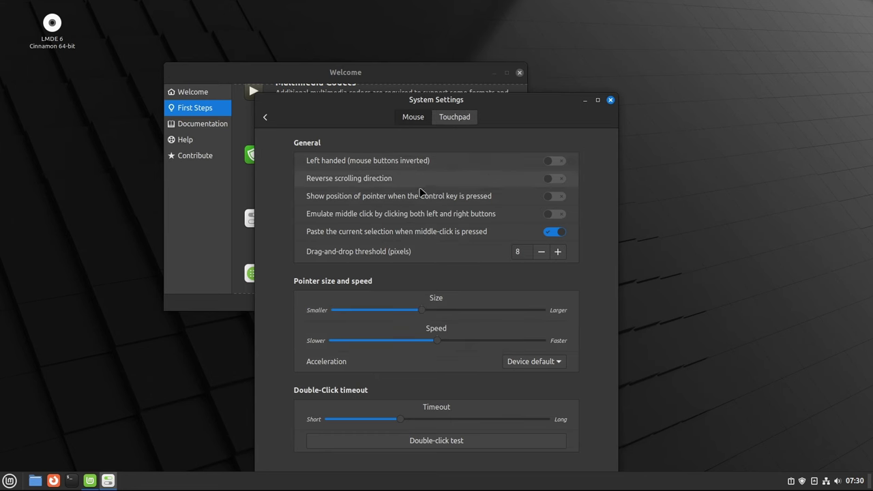
{"action": "left_click", "coordinate": [455, 118]}
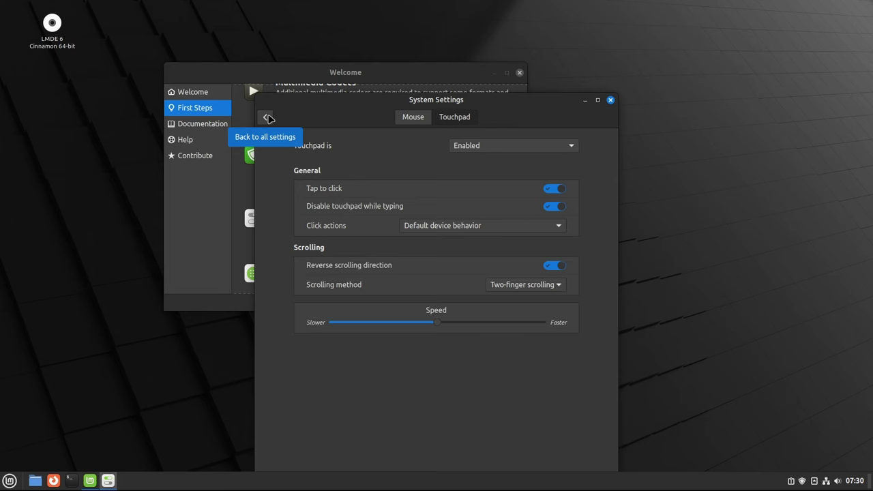
{"action": "left_click", "coordinate": [269, 119]}
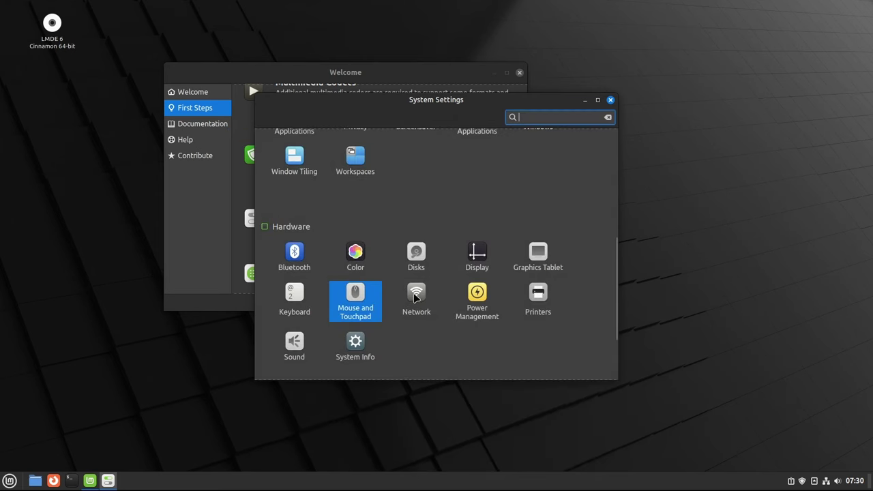
{"action": "left_click", "coordinate": [416, 296]}
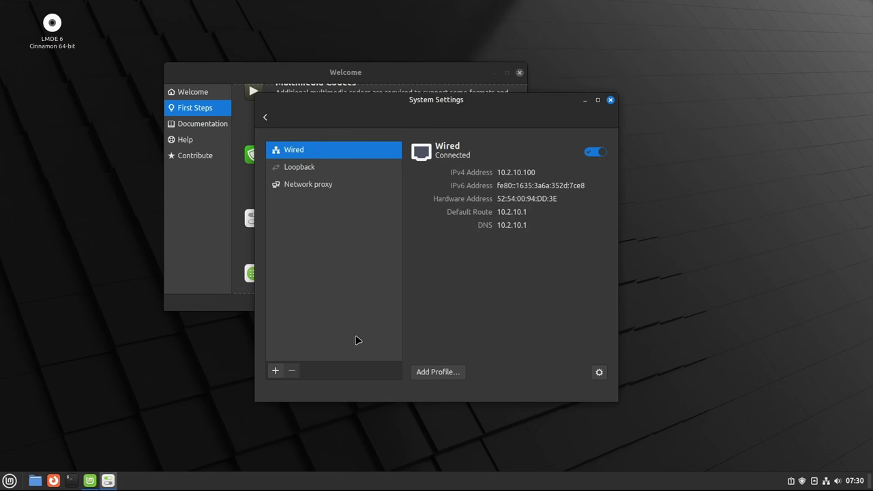
{"action": "left_click", "coordinate": [275, 372]}
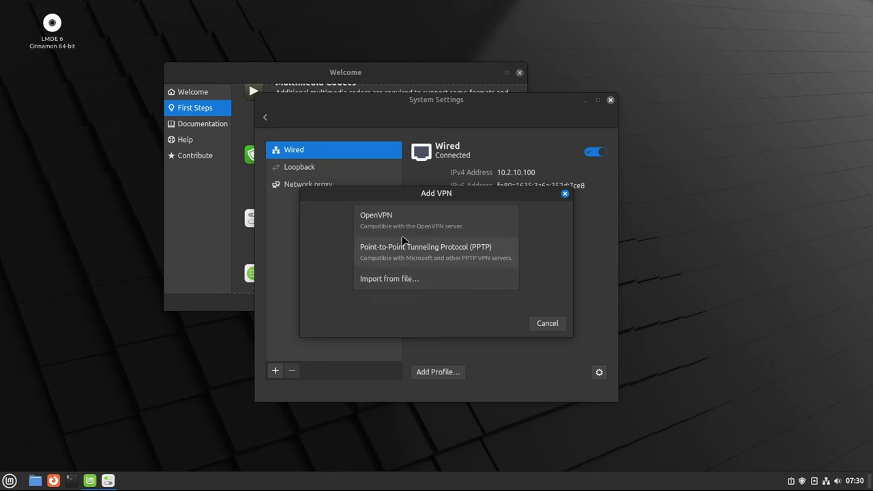
{"action": "left_click", "coordinate": [545, 324]}
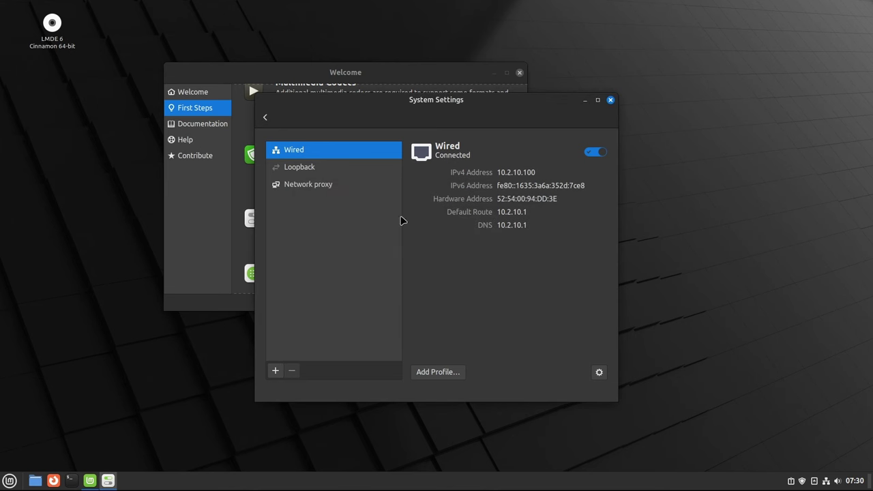
{"action": "left_click", "coordinate": [266, 119]}
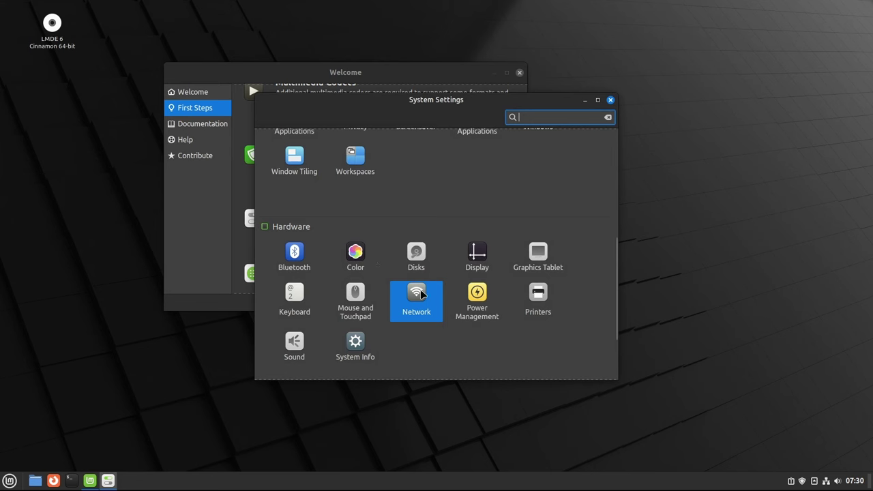
{"action": "left_click", "coordinate": [476, 298]}
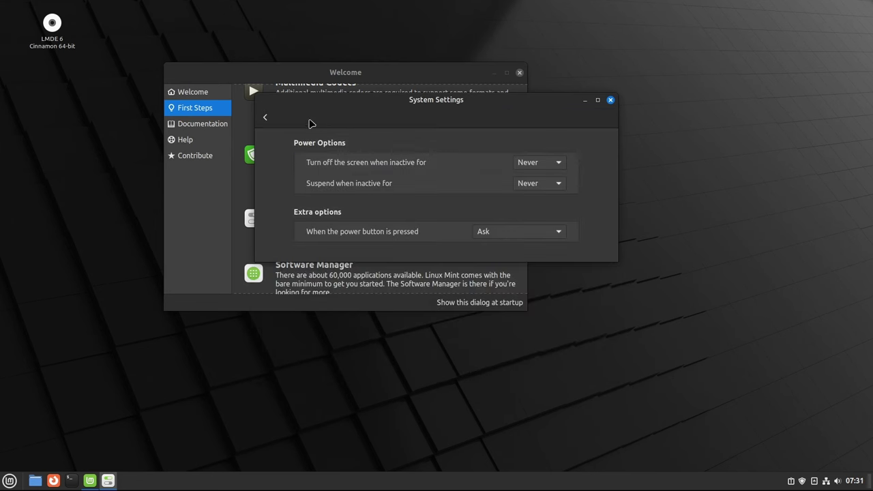
{"action": "left_click", "coordinate": [266, 119]}
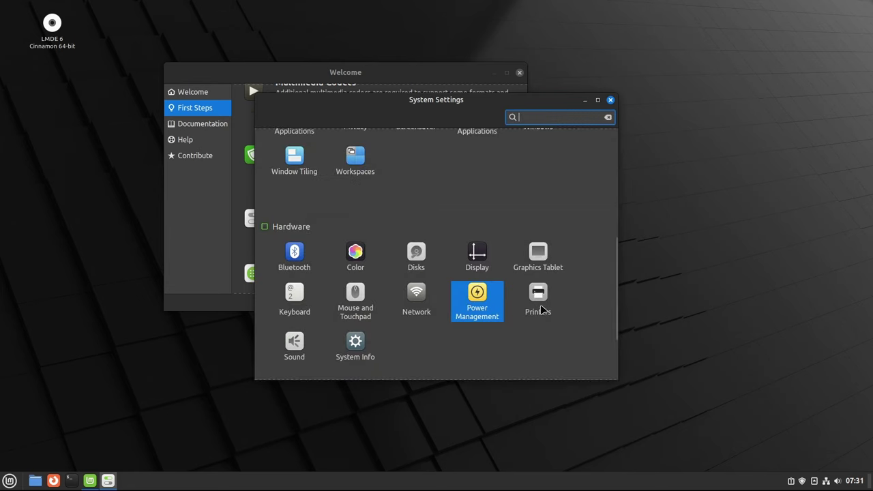
{"action": "scroll", "coordinate": [576, 308], "scroll_direction": "down", "scroll_amount": 3}
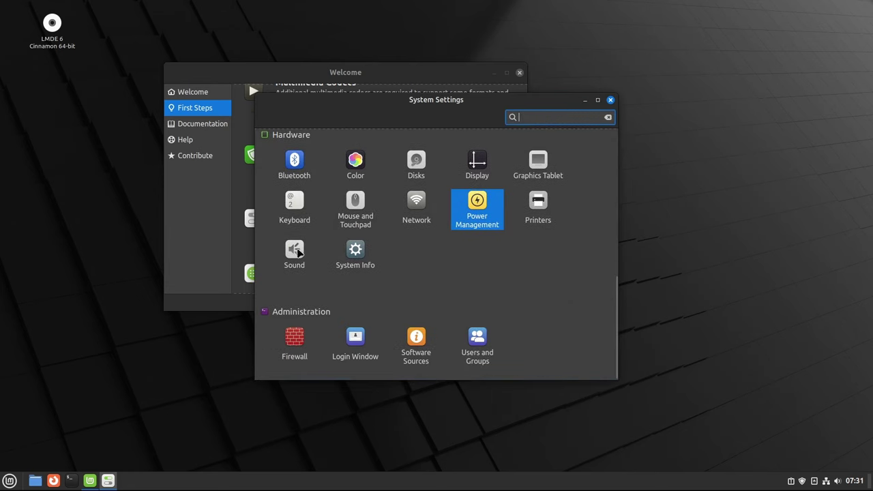
{"action": "left_click", "coordinate": [353, 257]}
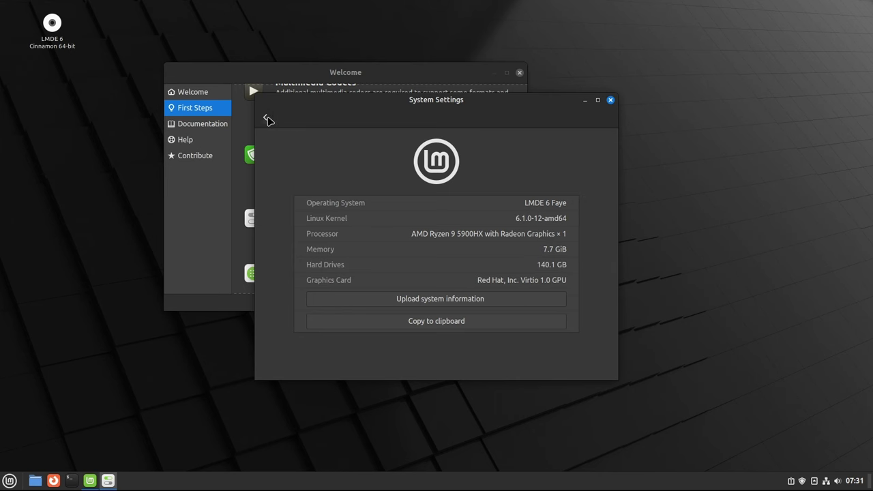
{"action": "left_click", "coordinate": [265, 117]}
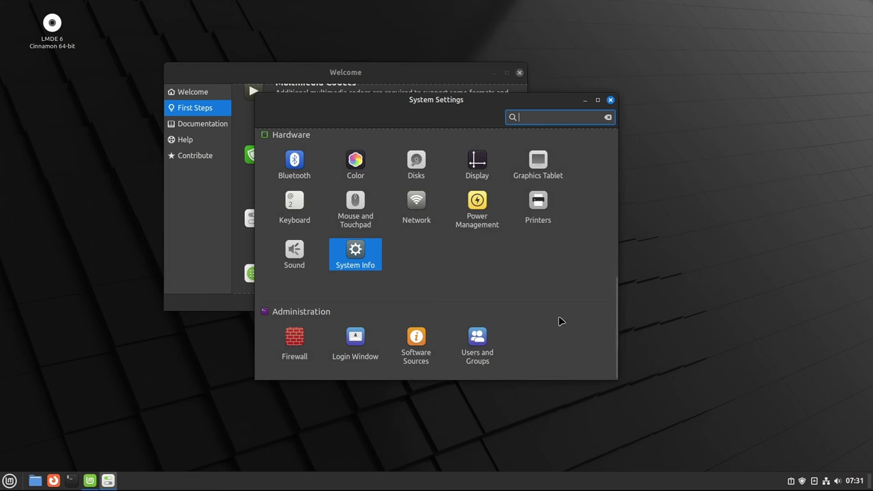
Open Gufw Firewall with the admin password and look over its help text.
{"action": "left_click", "coordinate": [291, 343]}
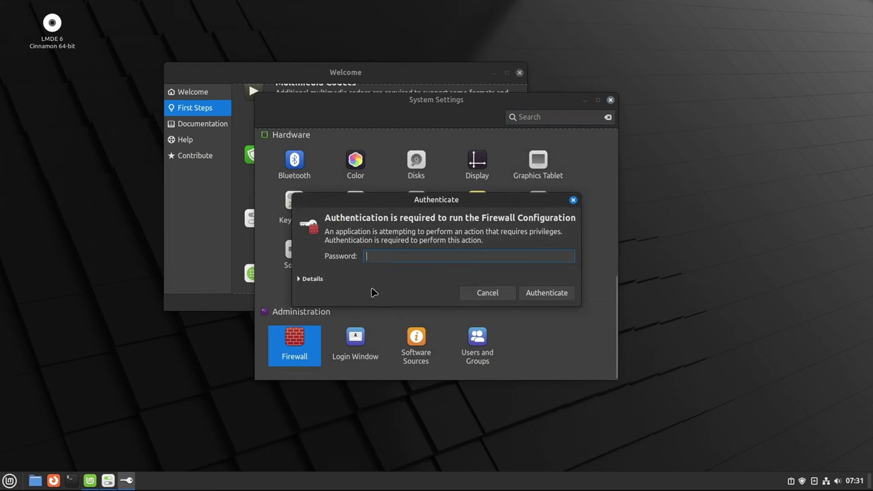
{"action": "type", "text": "•••"}
{"action": "key", "text": "Return"}
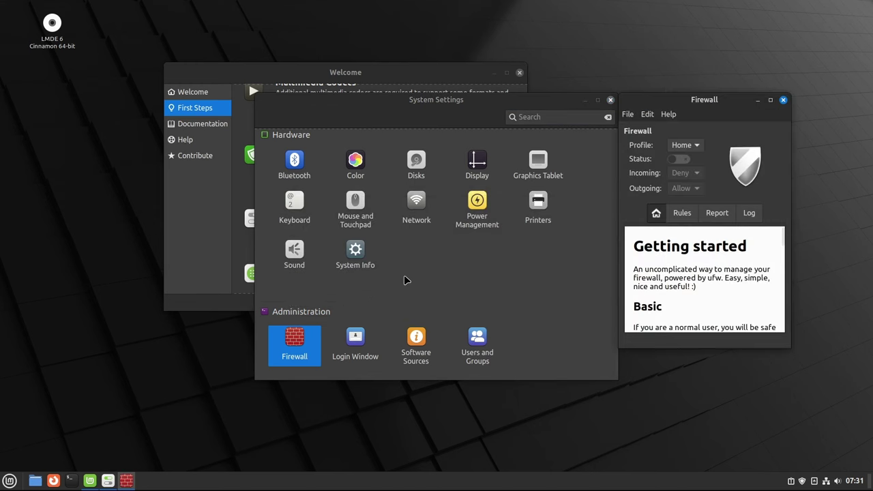
{"action": "double_click", "coordinate": [656, 269]}
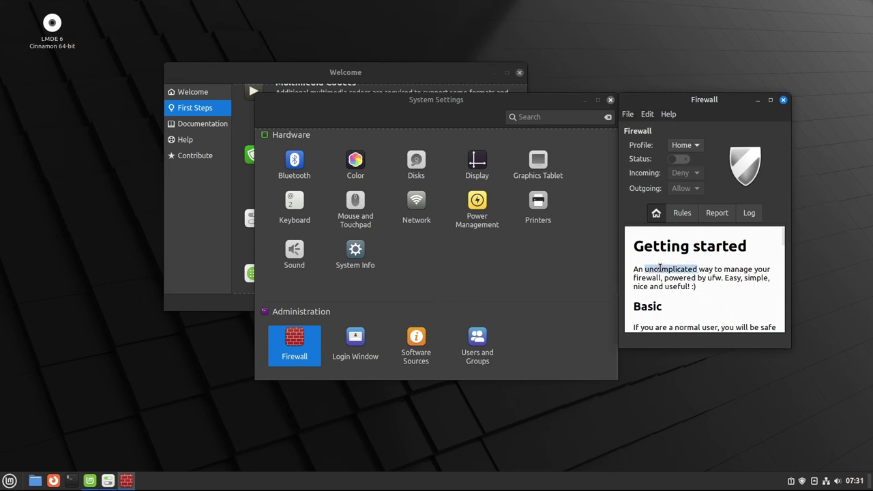
{"action": "left_click", "coordinate": [728, 304]}
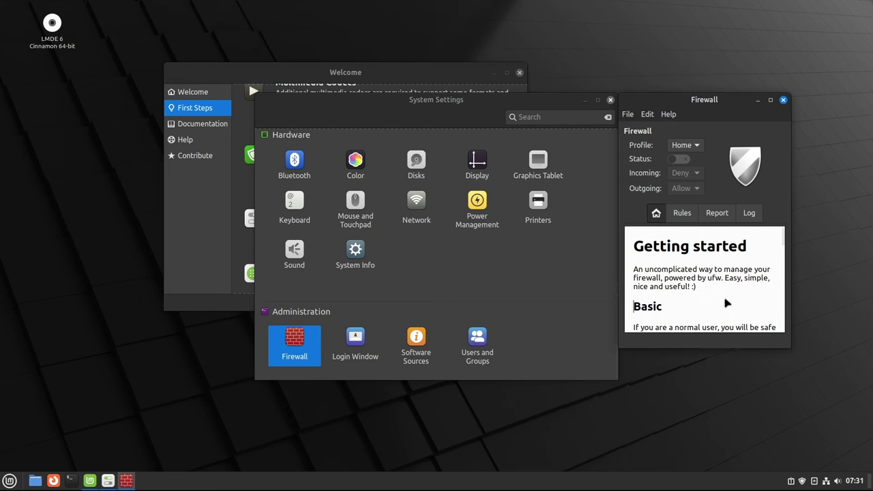
Check the profile list keeping Home, close Gufw, and launch the Login Window settings.
{"action": "scroll", "coordinate": [726, 300], "scroll_direction": "down", "scroll_amount": 10}
{"action": "scroll", "coordinate": [727, 294], "scroll_direction": "up", "scroll_amount": 9}
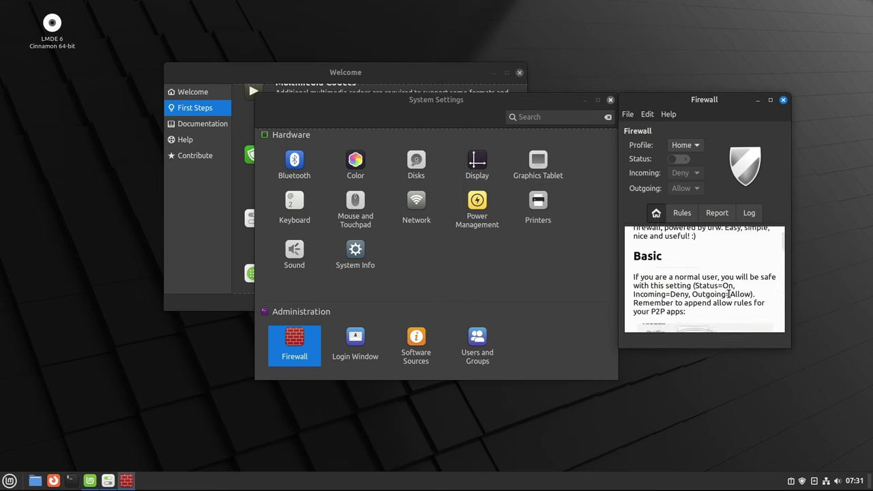
{"action": "scroll", "coordinate": [728, 293], "scroll_direction": "up", "scroll_amount": 1}
{"action": "left_click", "coordinate": [697, 145]}
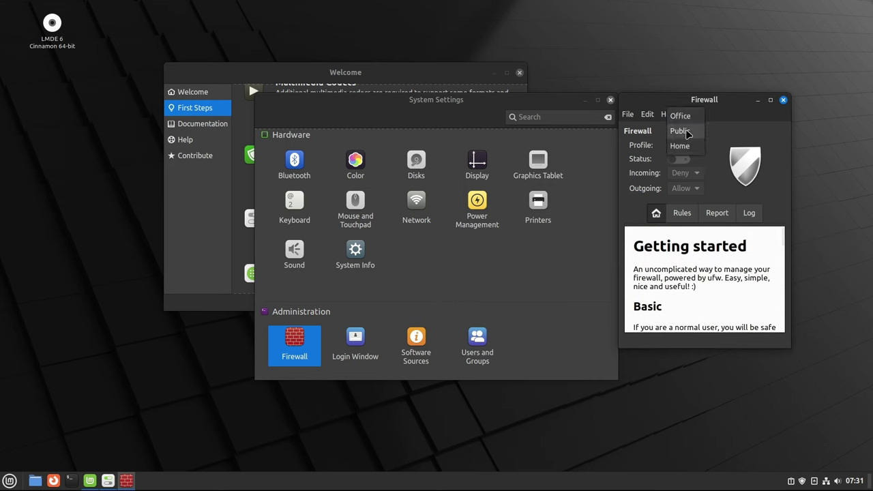
{"action": "left_click", "coordinate": [733, 137]}
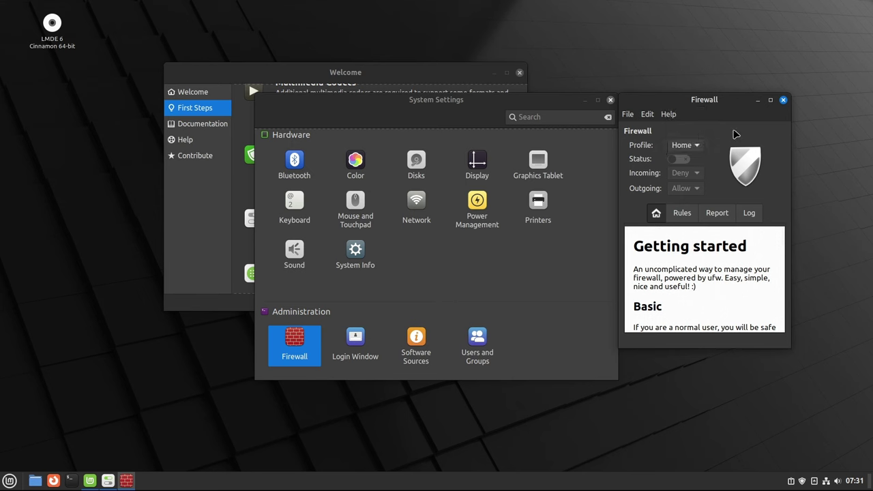
{"action": "left_click", "coordinate": [782, 100]}
{"action": "left_click", "coordinate": [358, 337]}
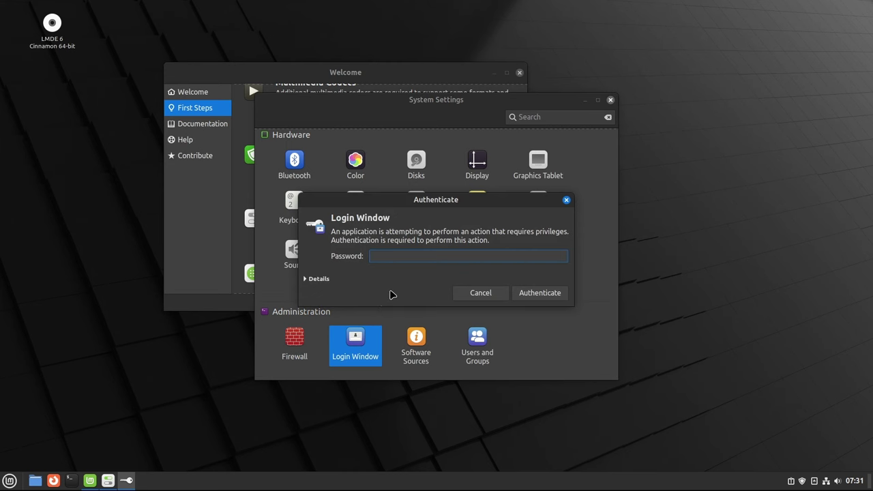
Authenticate and review the GTK theme (Mint-Y-Aqua) and icon theme (Mint-Y-Sand) lists unchanged.
{"action": "key", "text": "Return"}
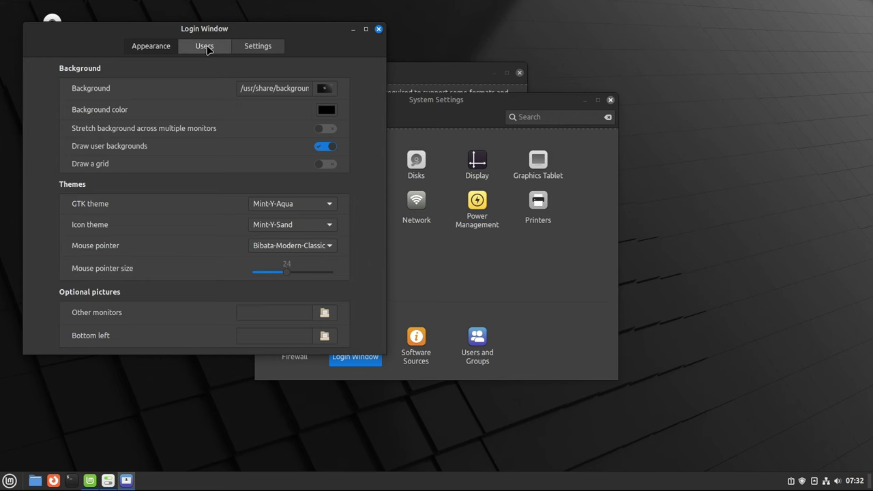
{"action": "left_click", "coordinate": [295, 204]}
{"action": "left_click", "coordinate": [363, 191]}
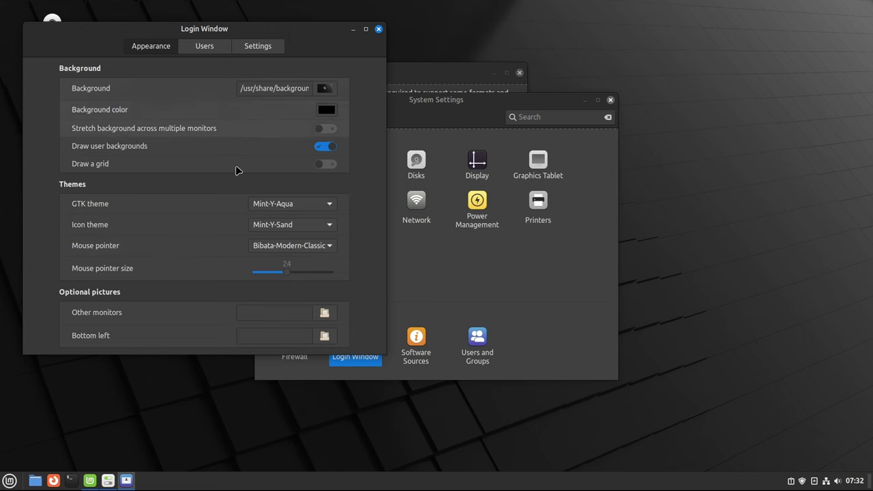
{"action": "left_click", "coordinate": [268, 226]}
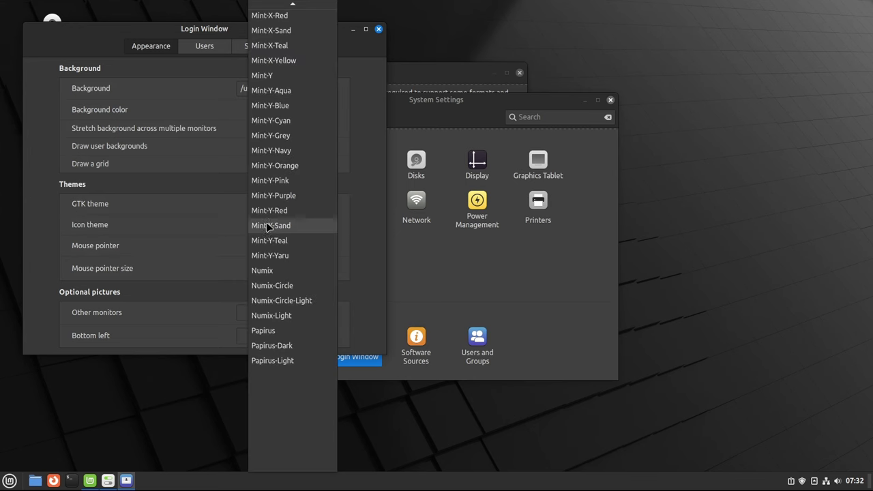
{"action": "left_click", "coordinate": [366, 225]}
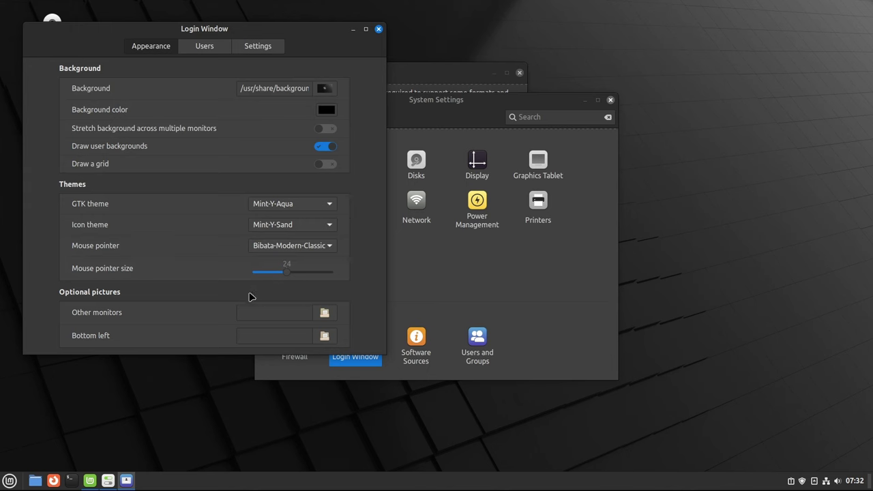
Browse the Users and Settings tabs, return to Appearance, and close Login Window.
{"action": "left_click", "coordinate": [204, 49]}
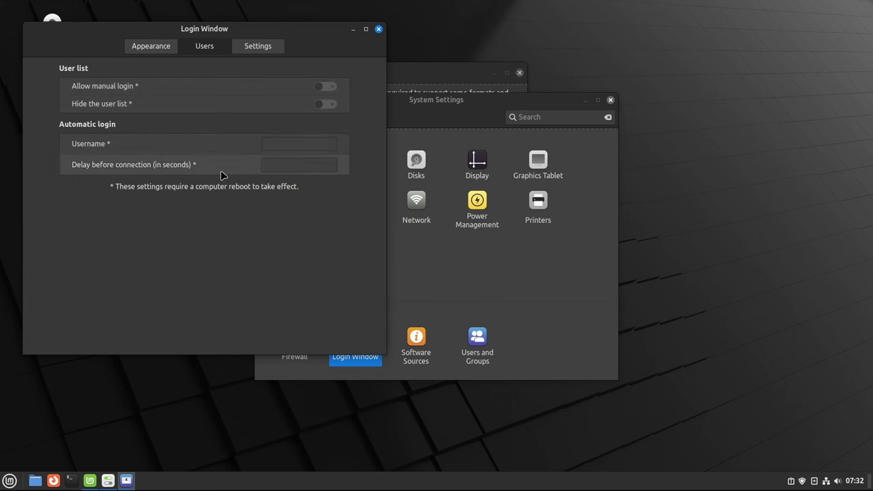
{"action": "left_click", "coordinate": [259, 47]}
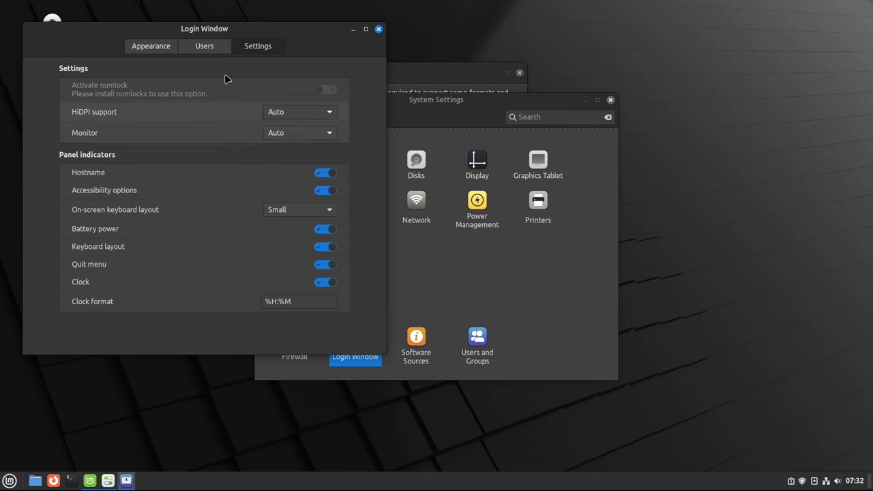
{"action": "left_click", "coordinate": [152, 48]}
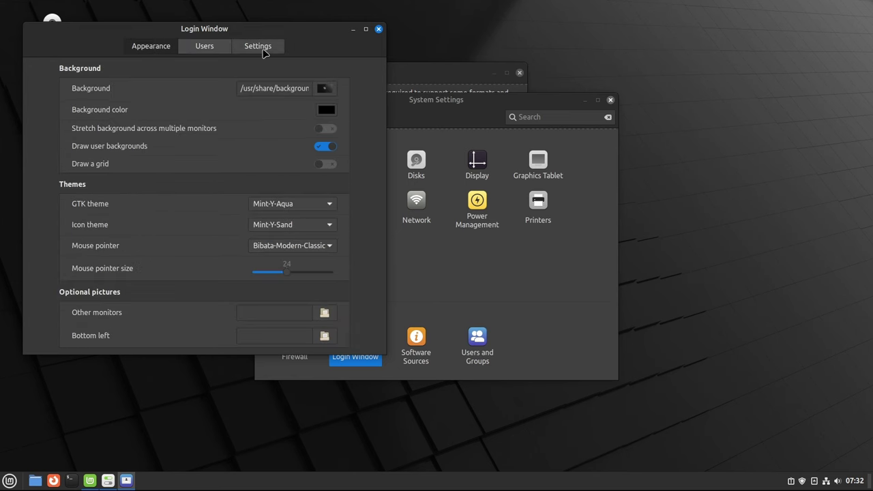
{"action": "left_click", "coordinate": [379, 30]}
Authenticate into Software Sources, view Additional repositories, Authentication keys and Maintenance, then close it.
{"action": "left_click", "coordinate": [420, 341]}
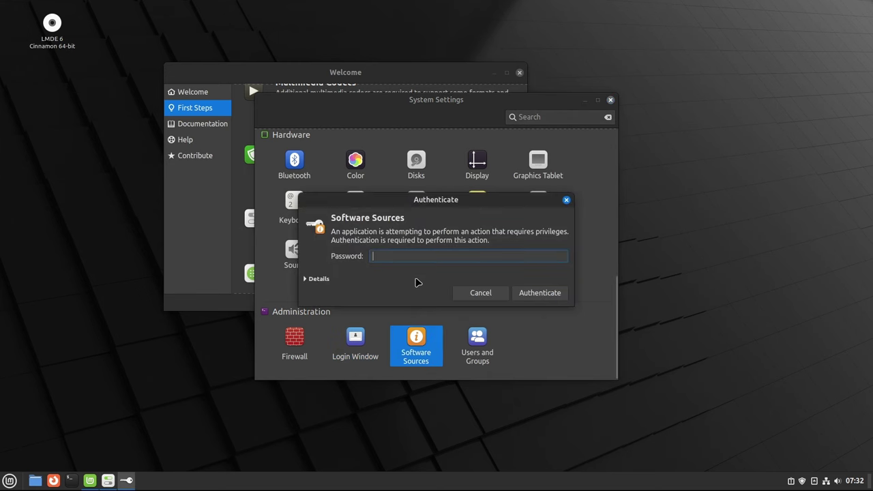
{"action": "key", "text": "Return"}
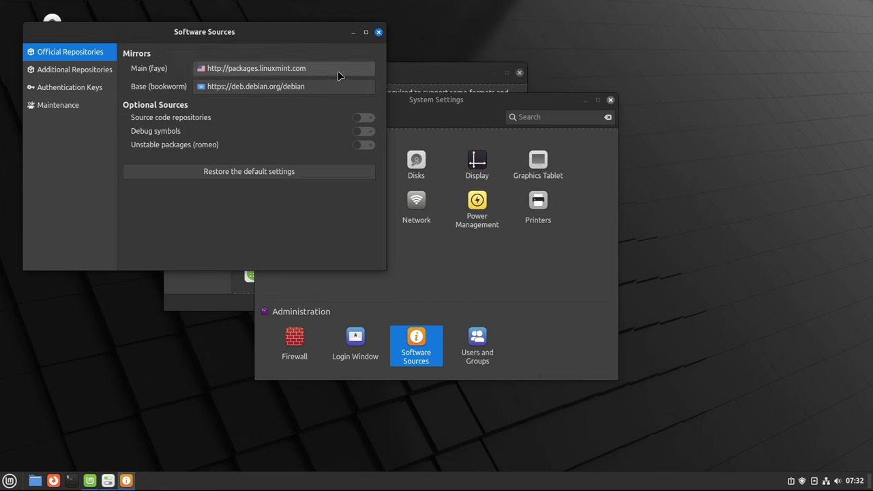
{"action": "left_click", "coordinate": [77, 72]}
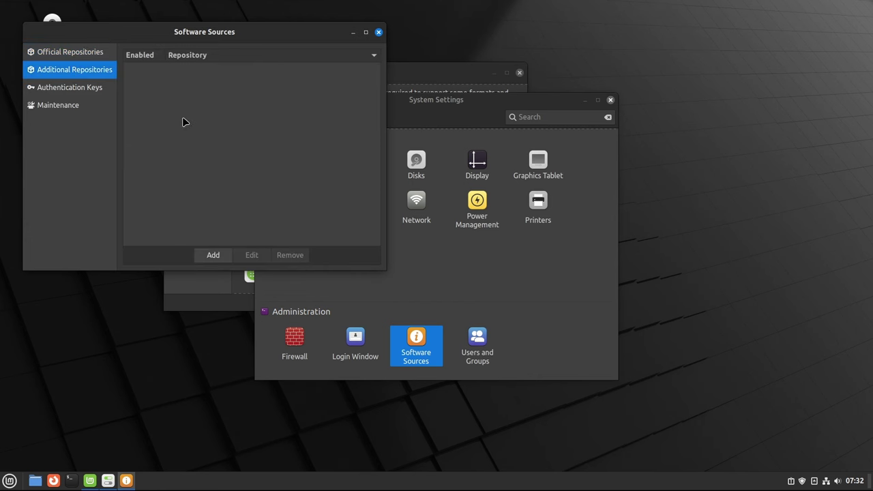
{"action": "left_click", "coordinate": [81, 93]}
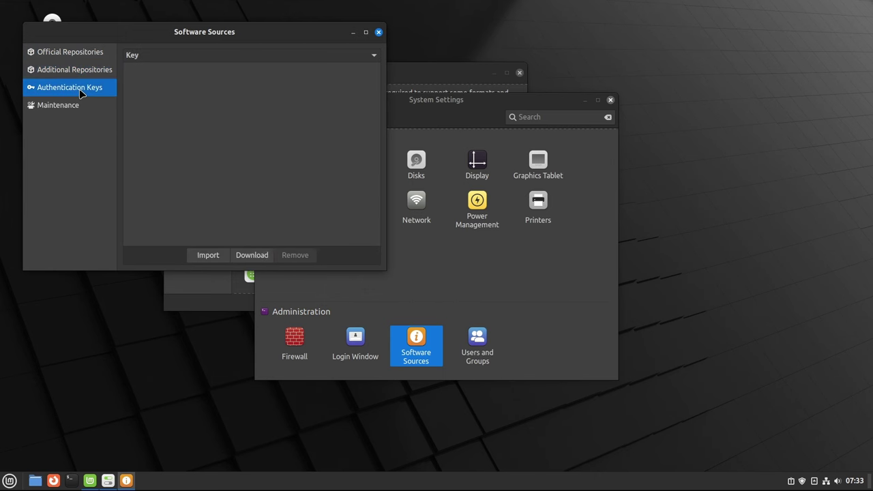
{"action": "left_click", "coordinate": [58, 110]}
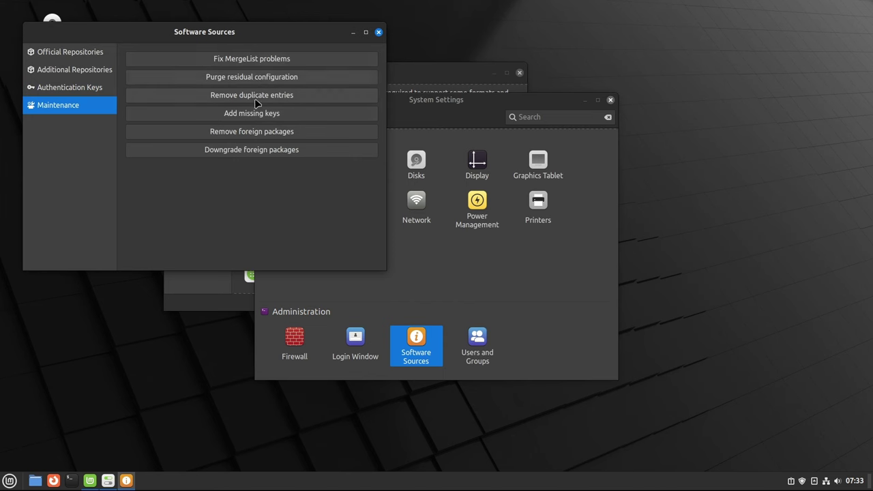
{"action": "left_click", "coordinate": [379, 32]}
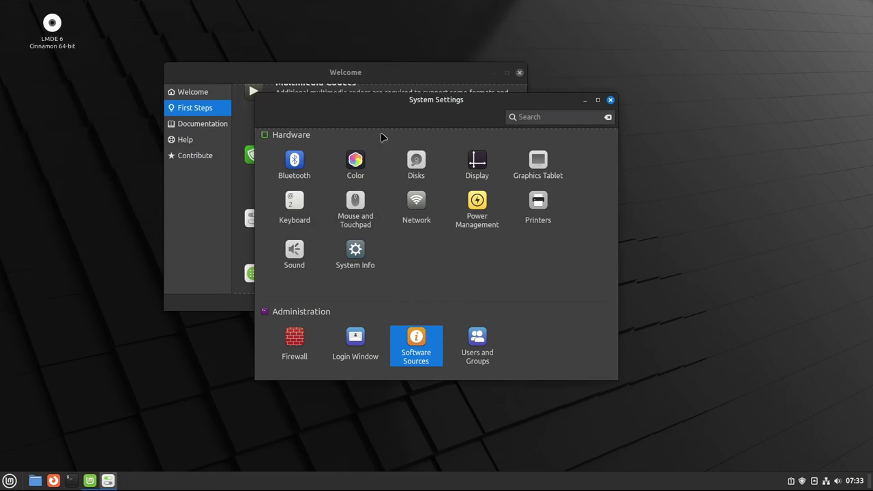
Authenticate into Users and Groups and select the administrator account.
{"action": "left_click", "coordinate": [478, 343]}
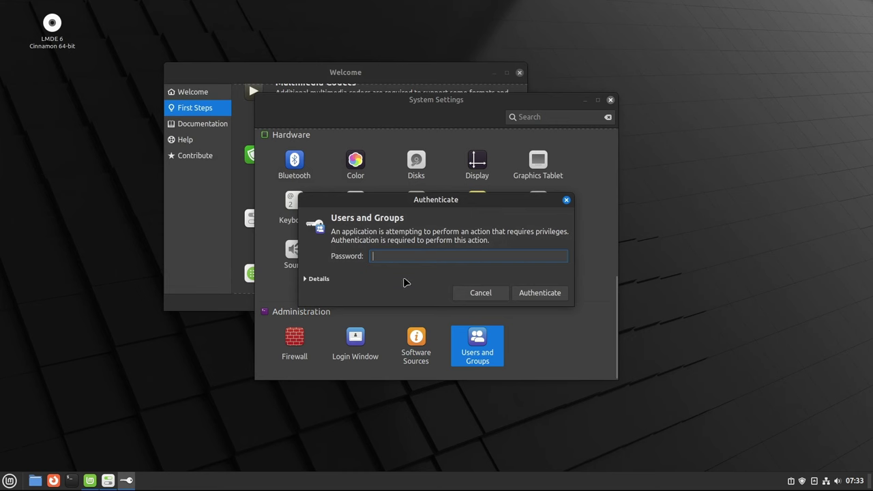
{"action": "type", "text": "••••••"}
{"action": "key", "text": "Return"}
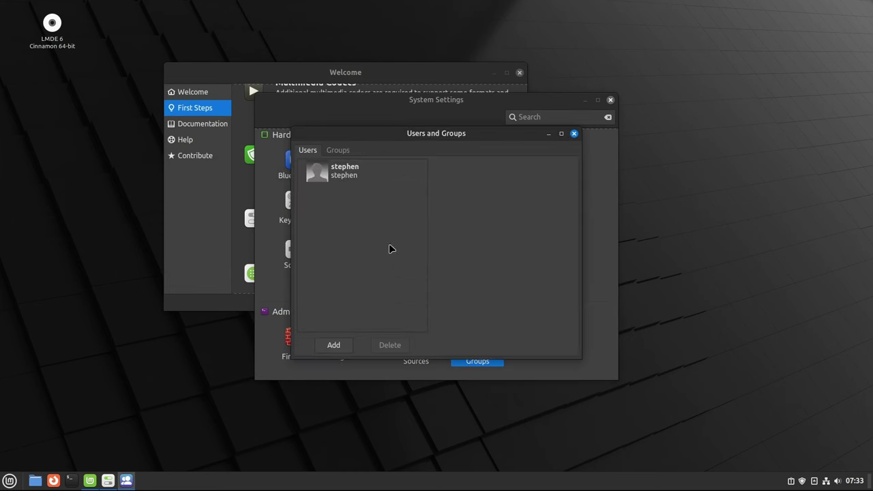
{"action": "left_click", "coordinate": [330, 172]}
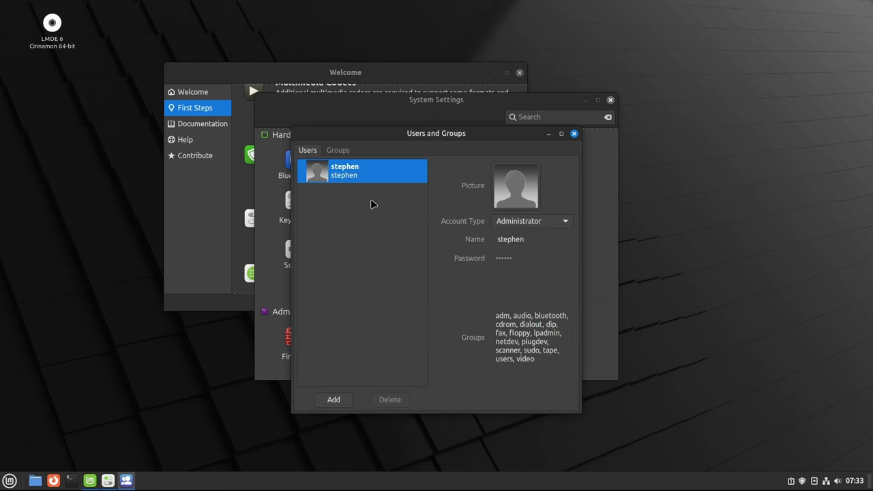
Scroll through the user's group membership checklist and cancel without changes.
{"action": "left_click", "coordinate": [523, 341]}
{"action": "scroll", "coordinate": [446, 296], "scroll_direction": "down", "scroll_amount": 5}
{"action": "scroll", "coordinate": [451, 292], "scroll_direction": "down", "scroll_amount": 6}
{"action": "scroll", "coordinate": [451, 292], "scroll_direction": "up", "scroll_amount": 5}
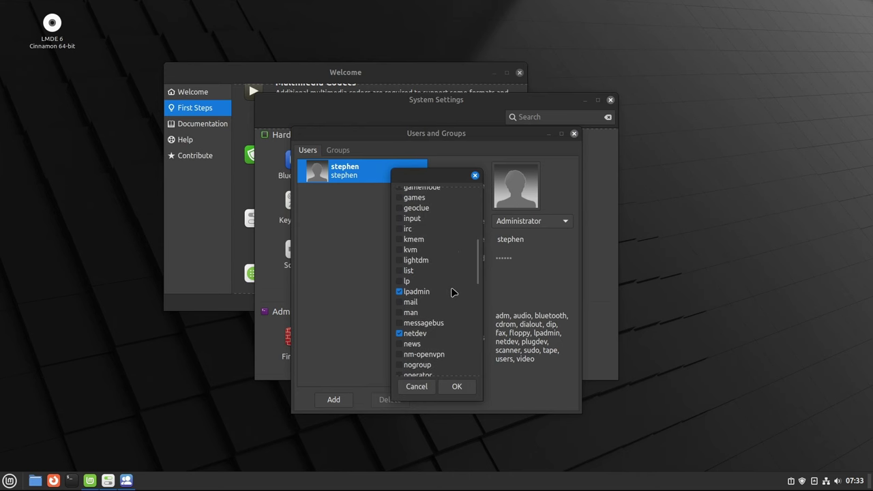
{"action": "scroll", "coordinate": [453, 292], "scroll_direction": "down", "scroll_amount": 10}
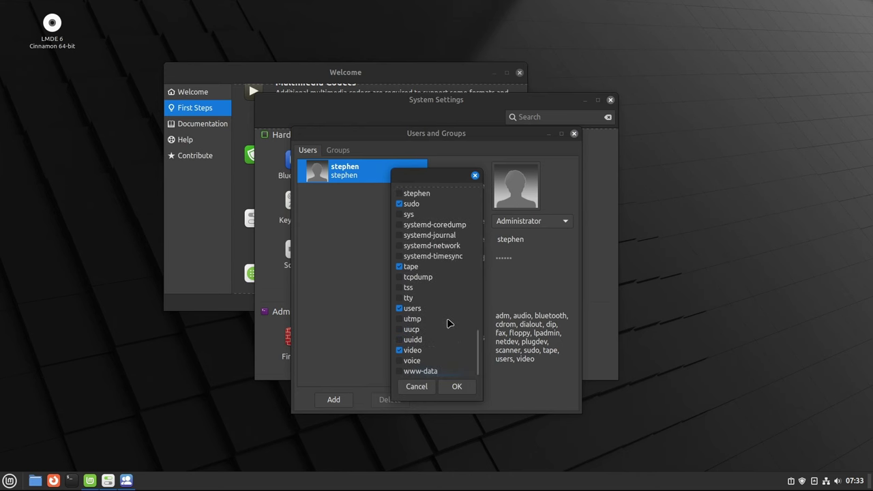
{"action": "scroll", "coordinate": [449, 321], "scroll_direction": "up", "scroll_amount": 10}
{"action": "scroll", "coordinate": [450, 320], "scroll_direction": "up", "scroll_amount": 7}
{"action": "scroll", "coordinate": [450, 319], "scroll_direction": "down", "scroll_amount": 5}
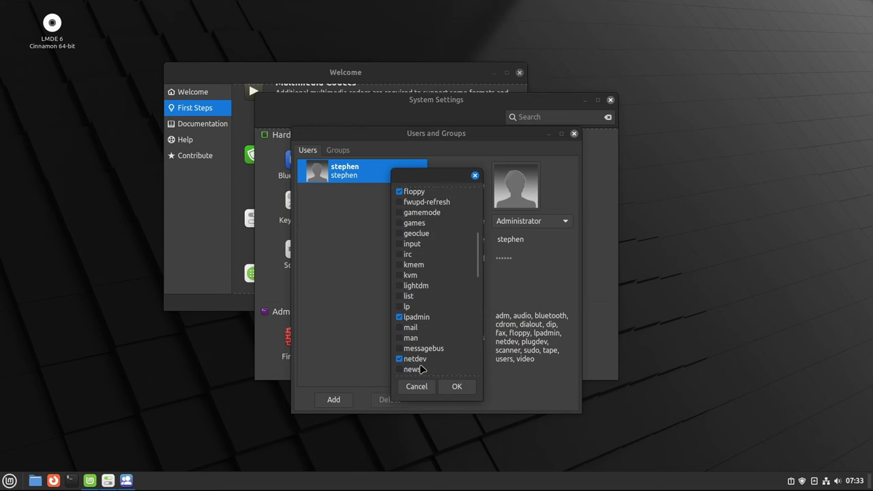
{"action": "left_click", "coordinate": [417, 386]}
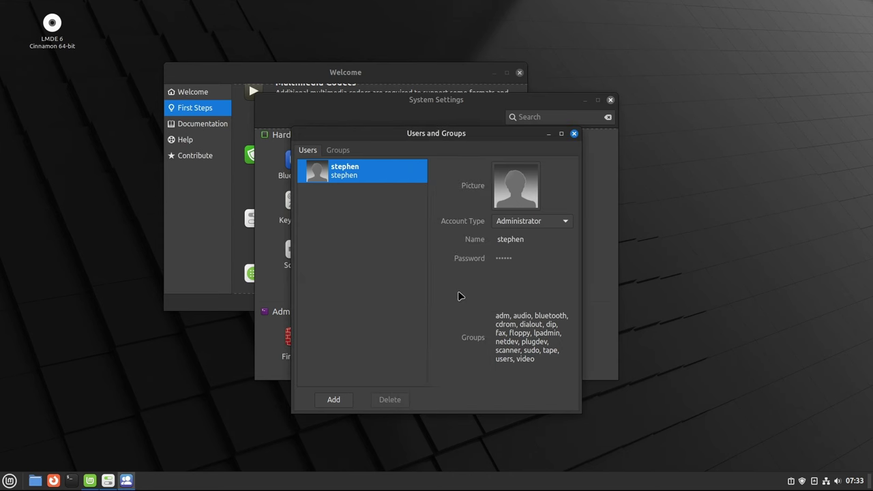
Browse the list of all system groups, then close Users and Groups and System Settings.
{"action": "left_click", "coordinate": [337, 150]}
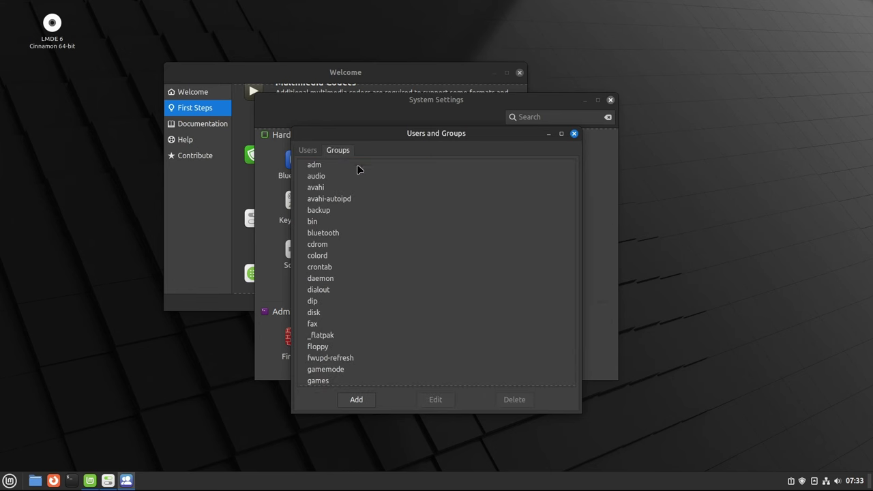
{"action": "scroll", "coordinate": [413, 240], "scroll_direction": "down", "scroll_amount": 5}
{"action": "scroll", "coordinate": [414, 239], "scroll_direction": "up", "scroll_amount": 5}
{"action": "scroll", "coordinate": [416, 232], "scroll_direction": "down", "scroll_amount": 10}
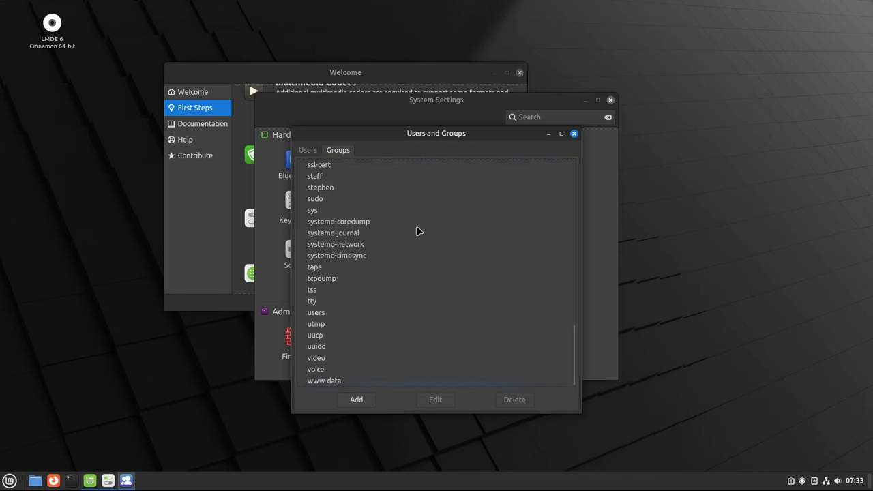
{"action": "scroll", "coordinate": [419, 231], "scroll_direction": "up", "scroll_amount": 10}
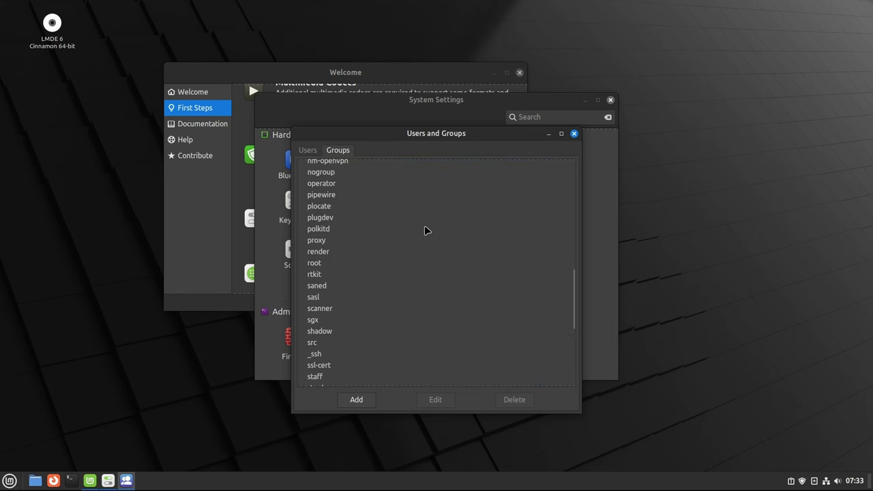
{"action": "scroll", "coordinate": [425, 230], "scroll_direction": "up", "scroll_amount": 3}
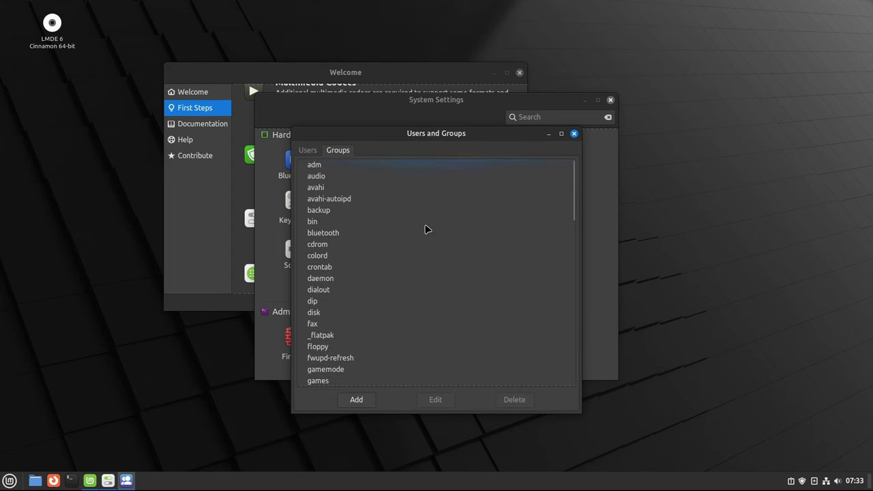
{"action": "left_click", "coordinate": [573, 134]}
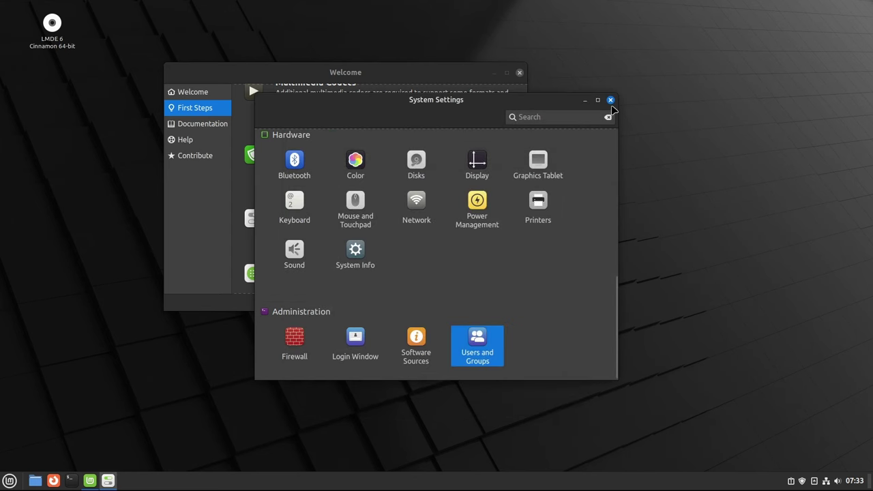
{"action": "left_click", "coordinate": [611, 101]}
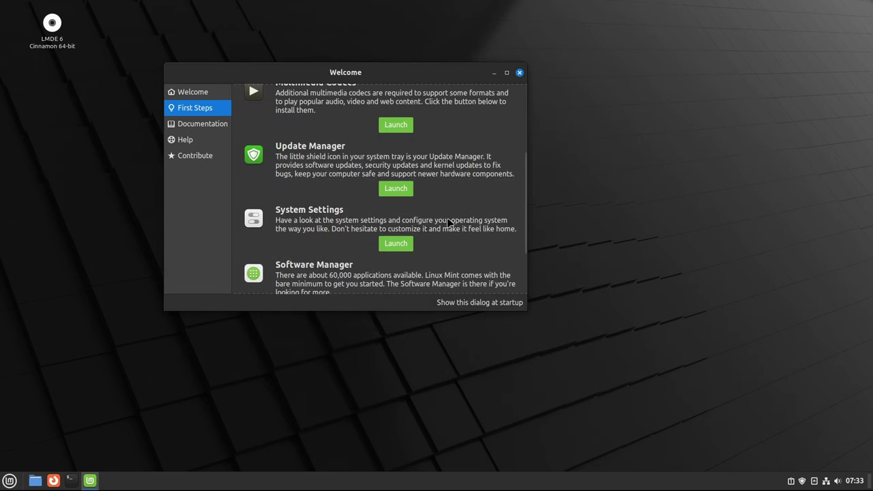
{"action": "scroll", "coordinate": [474, 244], "scroll_direction": "down", "scroll_amount": 3}
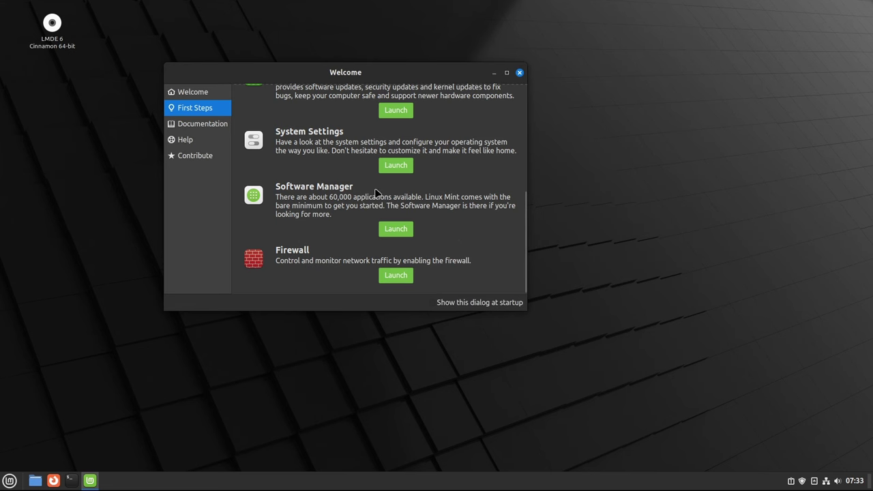
Launch Software Manager from Welcome, view Zoom's details, and return to the Featured apps home page.
{"action": "left_click", "coordinate": [394, 229]}
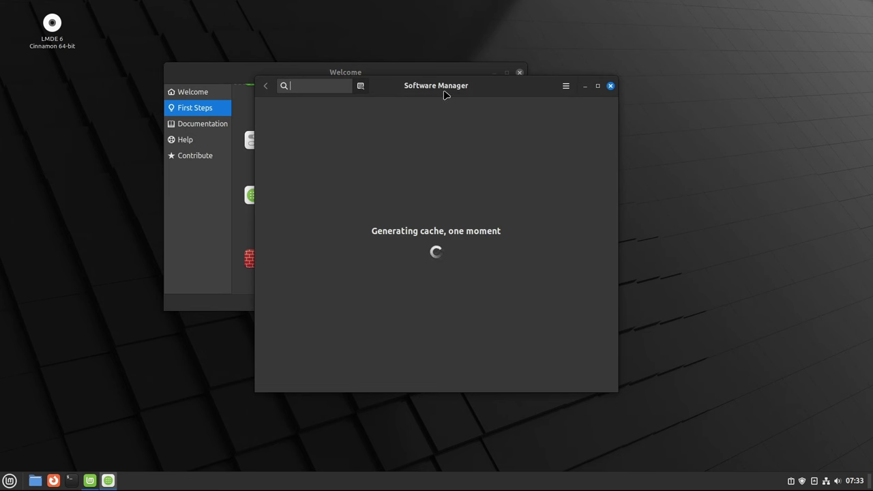
{"action": "left_click_drag", "start_coordinate": [441, 89], "coordinate": [430, 61]}
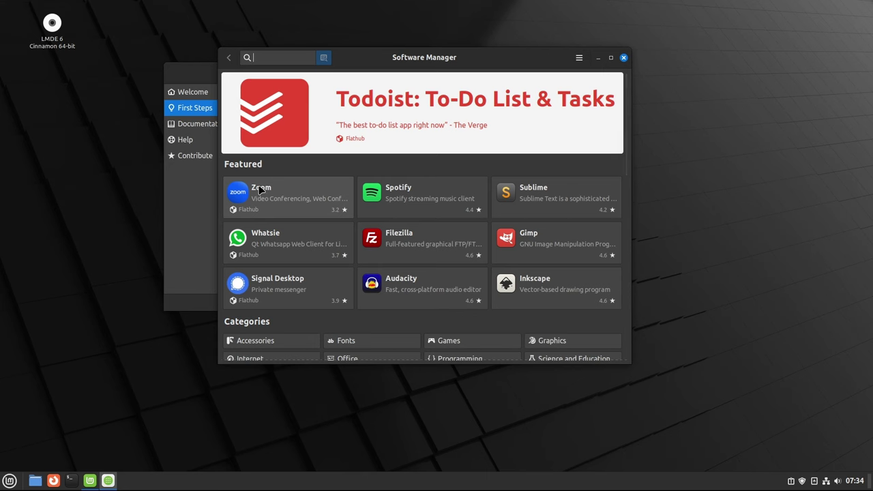
{"action": "left_click", "coordinate": [260, 190]}
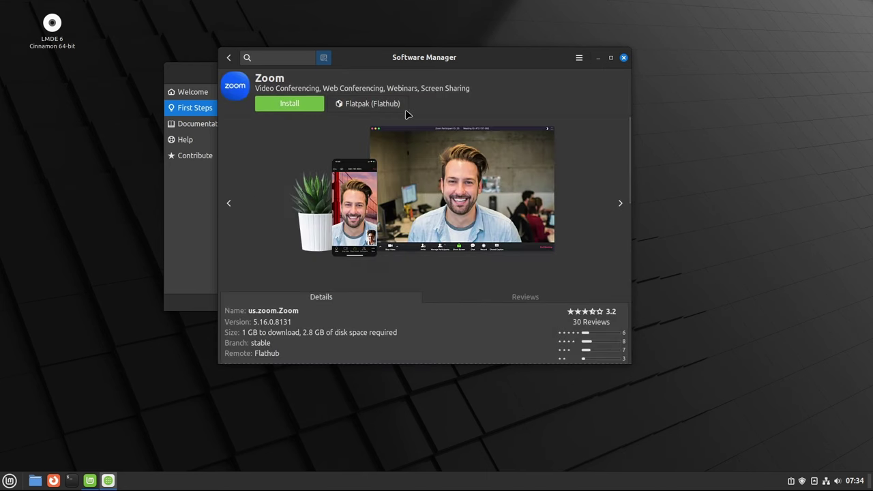
{"action": "scroll", "coordinate": [585, 224], "scroll_direction": "down", "scroll_amount": 4}
{"action": "scroll", "coordinate": [583, 224], "scroll_direction": "up", "scroll_amount": 4}
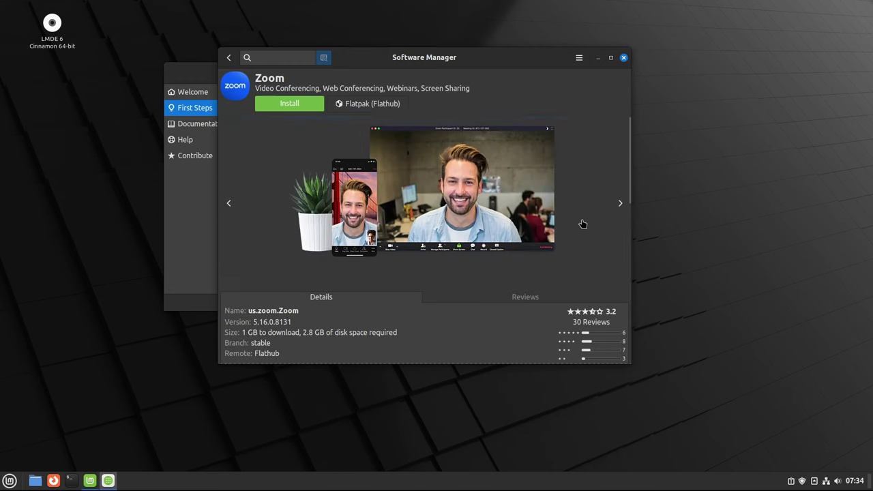
{"action": "left_click", "coordinate": [228, 59]}
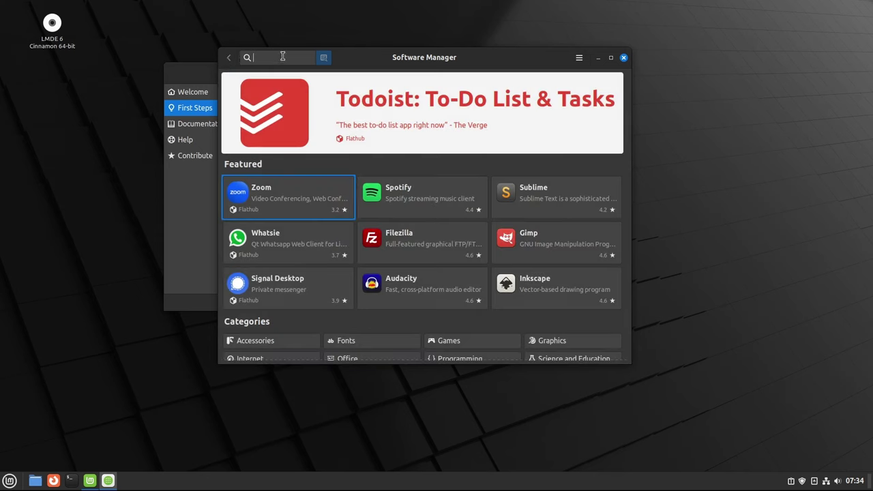
Search 'libre office', view Libreoffice-calc's details (installed, 4:7.4.7-1), then return to the results.
{"action": "type", "text": "bre"}
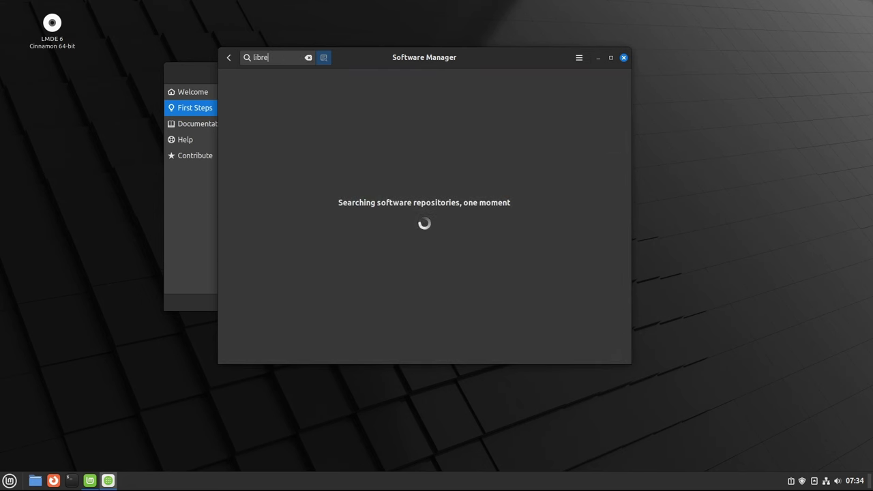
{"action": "type", "text": " office"}
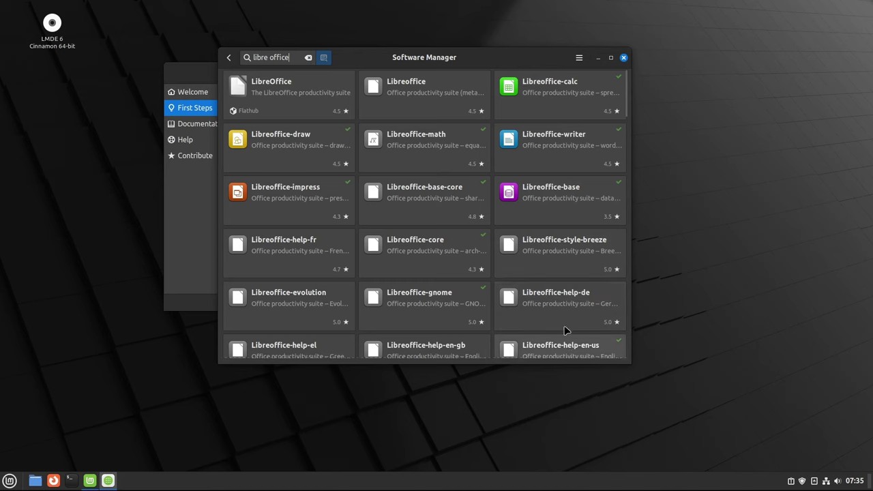
{"action": "scroll", "coordinate": [549, 310], "scroll_direction": "down", "scroll_amount": 5}
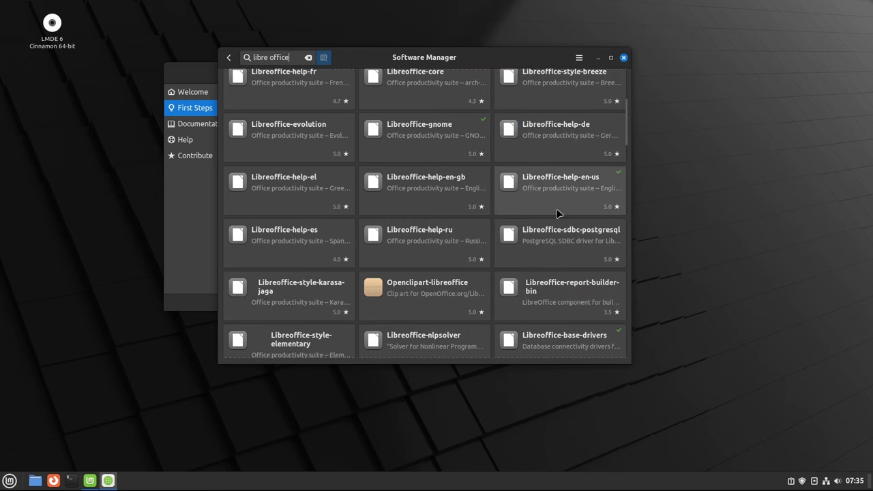
{"action": "scroll", "coordinate": [549, 337], "scroll_direction": "down", "scroll_amount": 2}
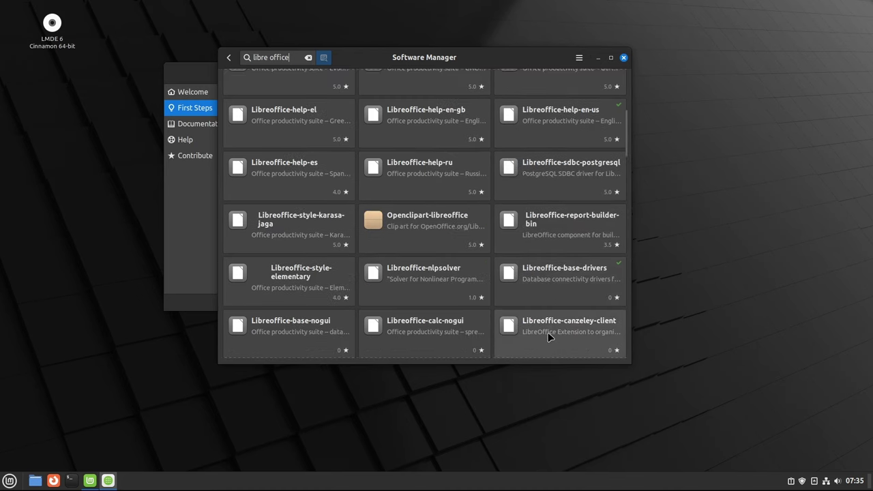
{"action": "scroll", "coordinate": [556, 300], "scroll_direction": "up", "scroll_amount": 5}
{"action": "scroll", "coordinate": [558, 285], "scroll_direction": "up", "scroll_amount": 2}
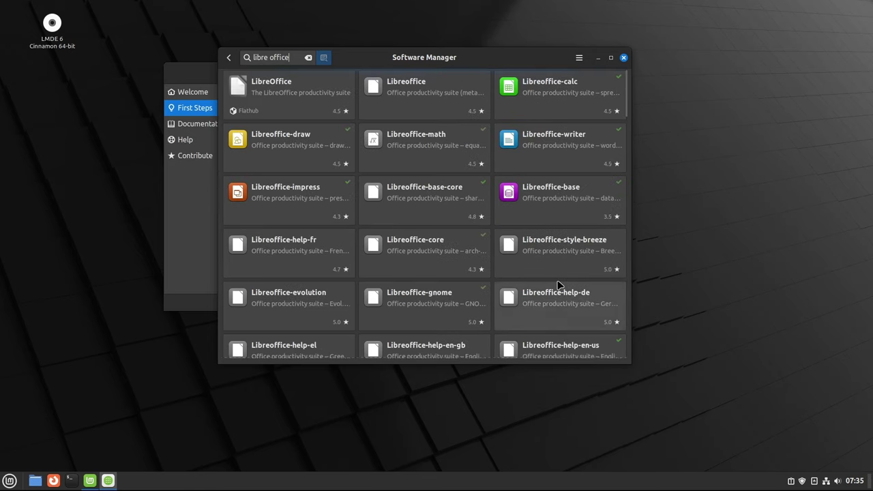
{"action": "left_click", "coordinate": [546, 95]}
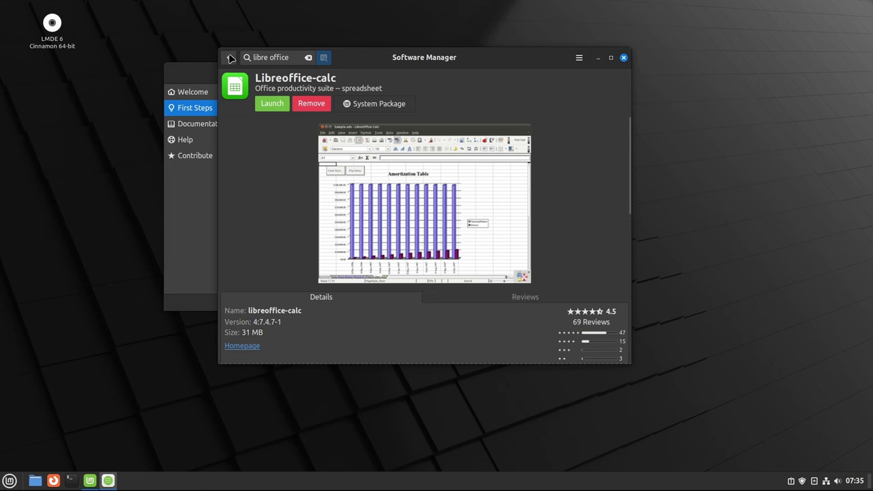
{"action": "left_click", "coordinate": [231, 58]}
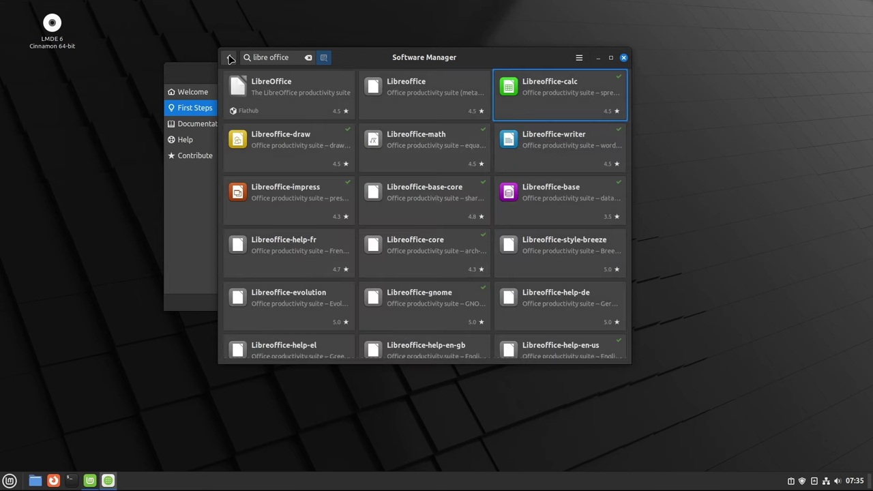
Open the Flathub LibreOffice listing and check its version number.
{"action": "left_click", "coordinate": [259, 100]}
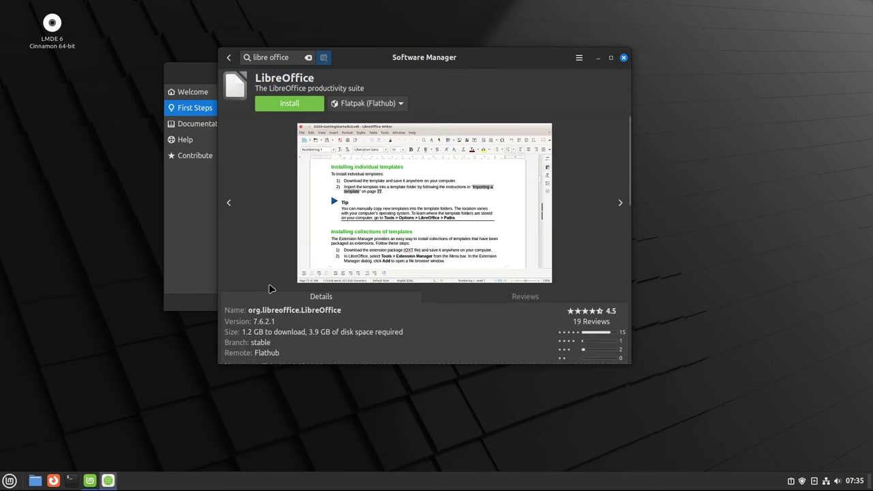
{"action": "scroll", "coordinate": [269, 288], "scroll_direction": "down", "scroll_amount": 4}
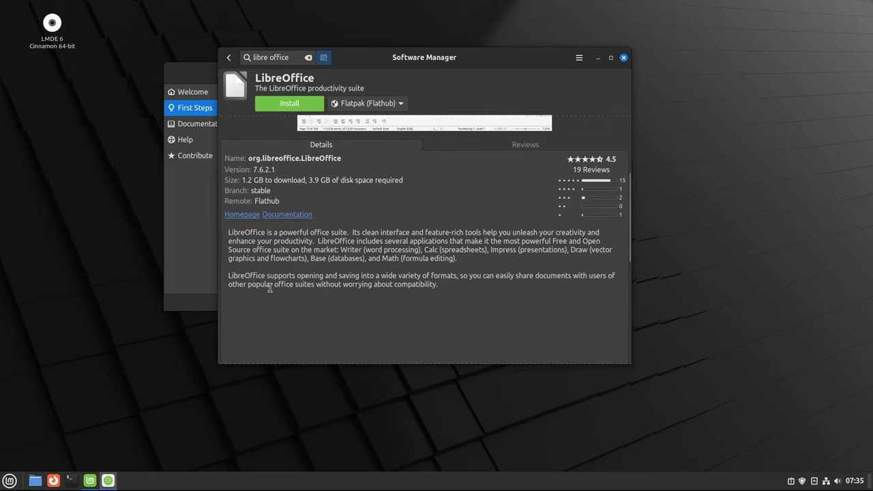
{"action": "left_click_drag", "start_coordinate": [259, 170], "coordinate": [270, 169]}
{"action": "left_click", "coordinate": [254, 170]}
{"action": "scroll", "coordinate": [289, 218], "scroll_direction": "up", "scroll_amount": 5}
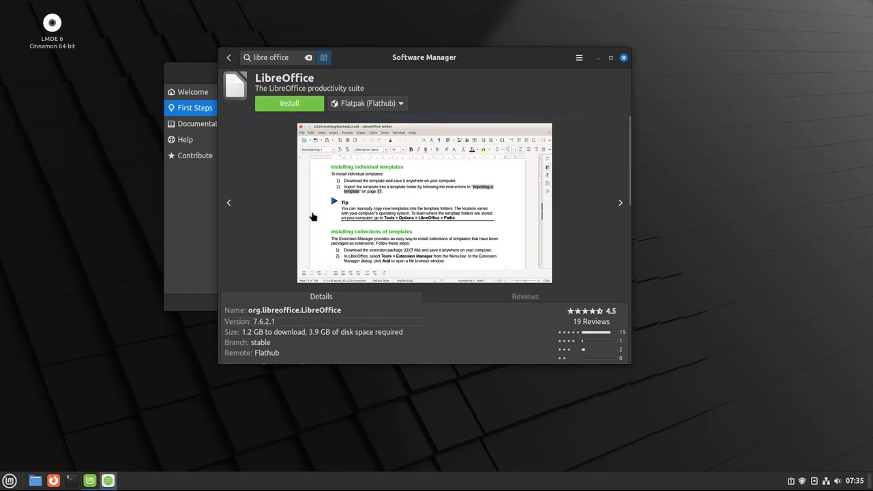
Switch the source to System Package and read version 4:7.4.7-1 in the details.
{"action": "left_click", "coordinate": [371, 104]}
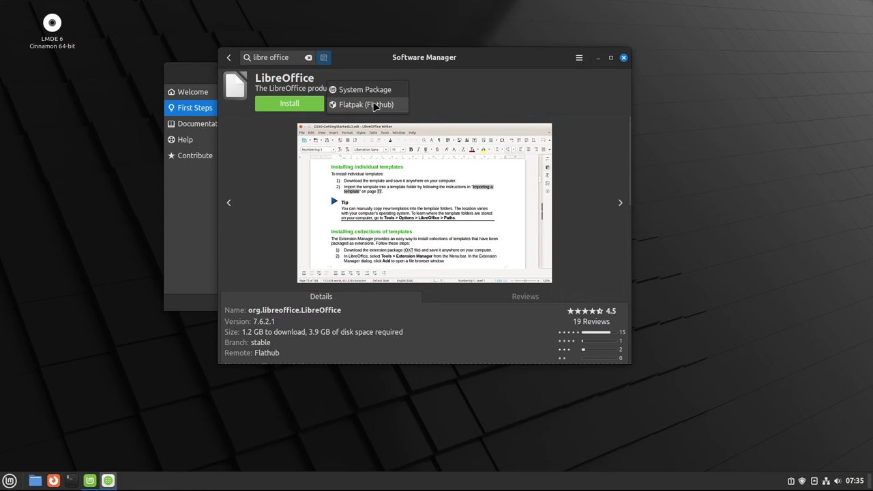
{"action": "left_click", "coordinate": [377, 91]}
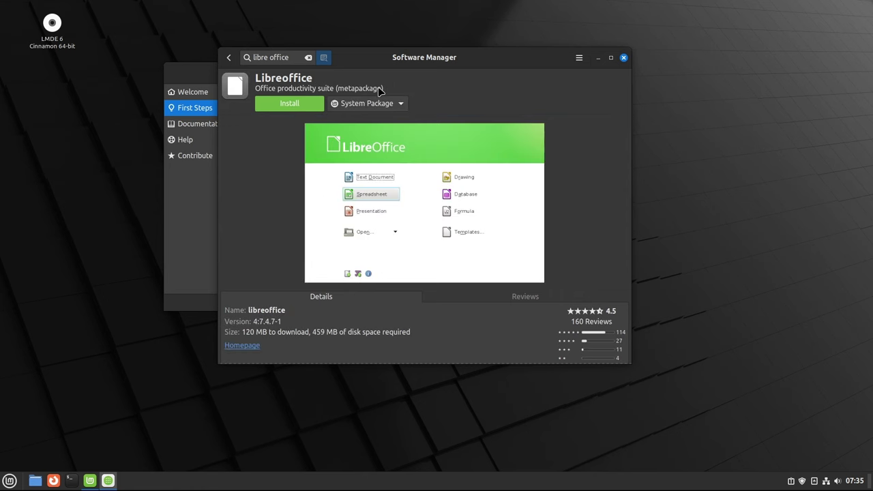
{"action": "scroll", "coordinate": [546, 259], "scroll_direction": "down", "scroll_amount": 3}
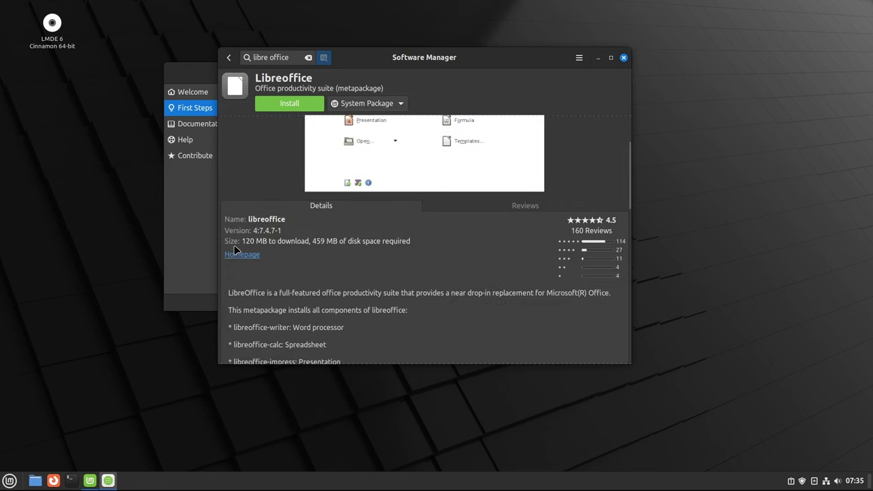
{"action": "double_click", "coordinate": [265, 230]}
{"action": "left_click", "coordinate": [256, 230]}
Show the Menu's Office apps and the context actions for LibreOffice Calc and Base.
{"action": "left_click", "coordinate": [9, 481]}
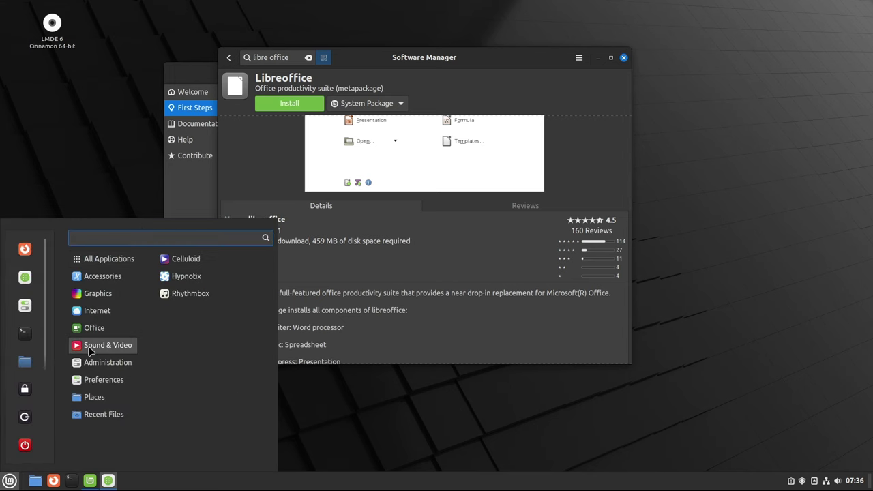
{"action": "mouse_move", "coordinate": [92, 331]}
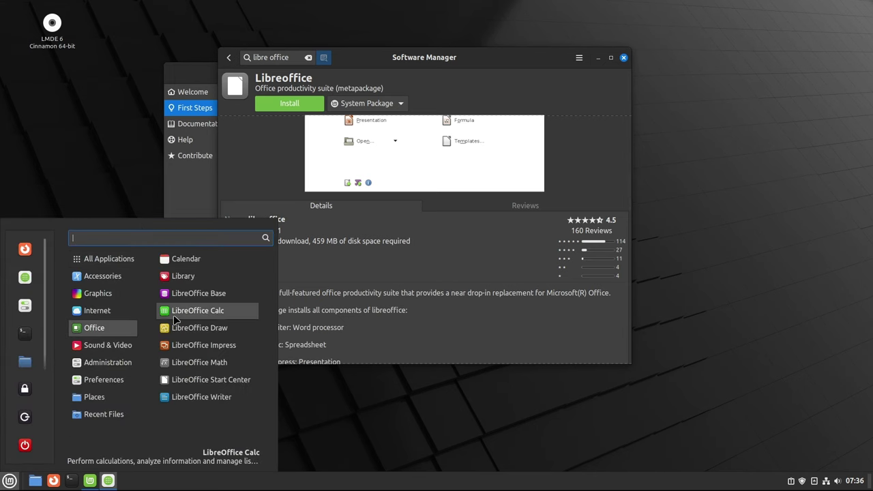
{"action": "right_click", "coordinate": [227, 311]}
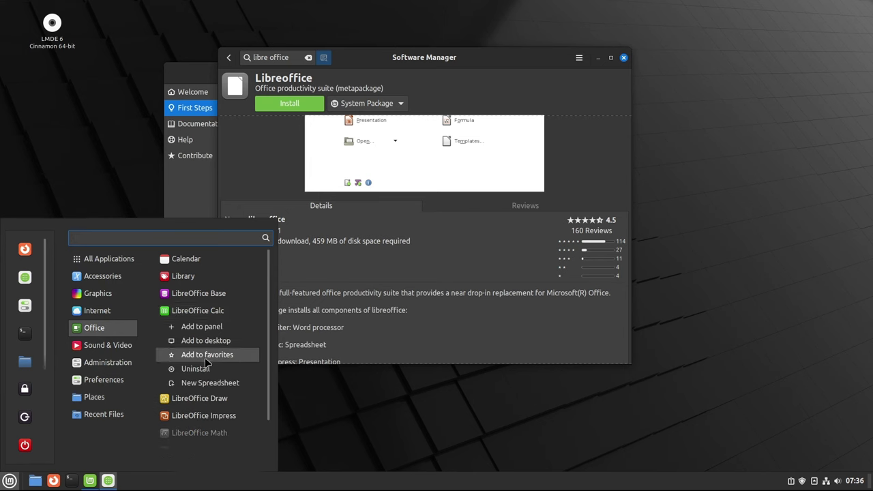
{"action": "right_click", "coordinate": [206, 297]}
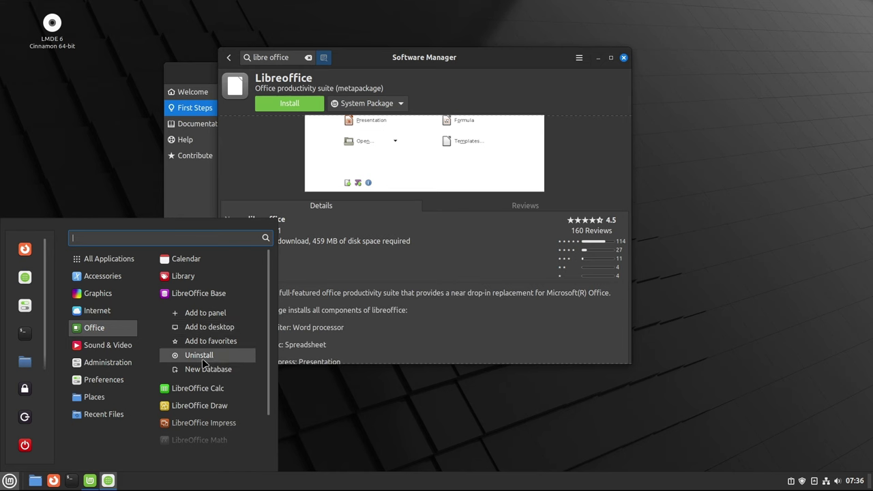
Switch LibreOffice back to the Flathub Flatpak 7.6.2.1 source and close Software Manager.
{"action": "left_click", "coordinate": [269, 163]}
{"action": "left_click", "coordinate": [354, 104]}
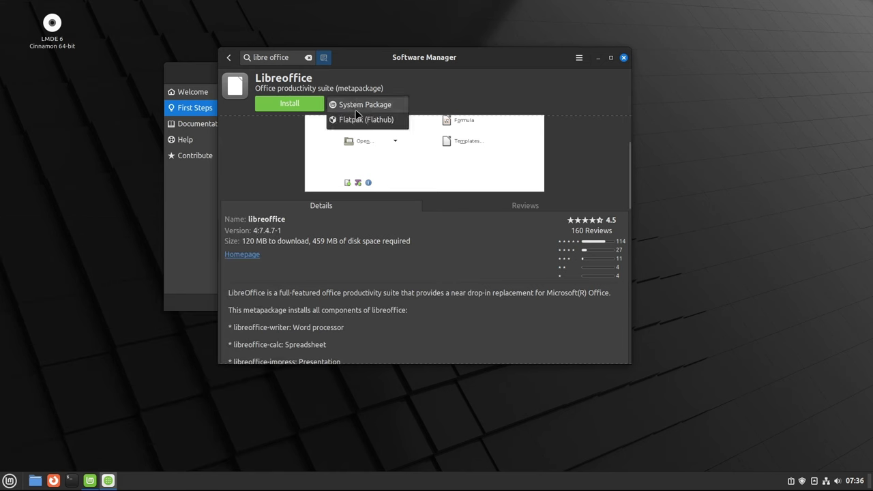
{"action": "left_click", "coordinate": [357, 120]}
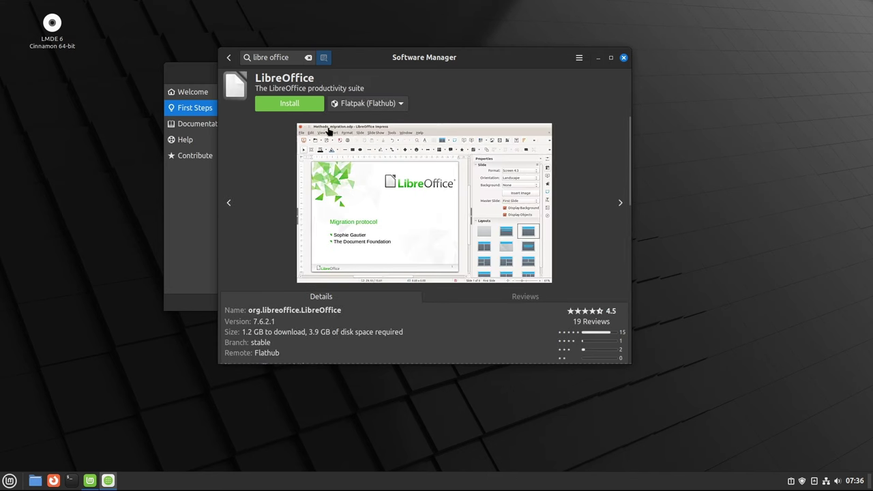
{"action": "left_click", "coordinate": [623, 58]}
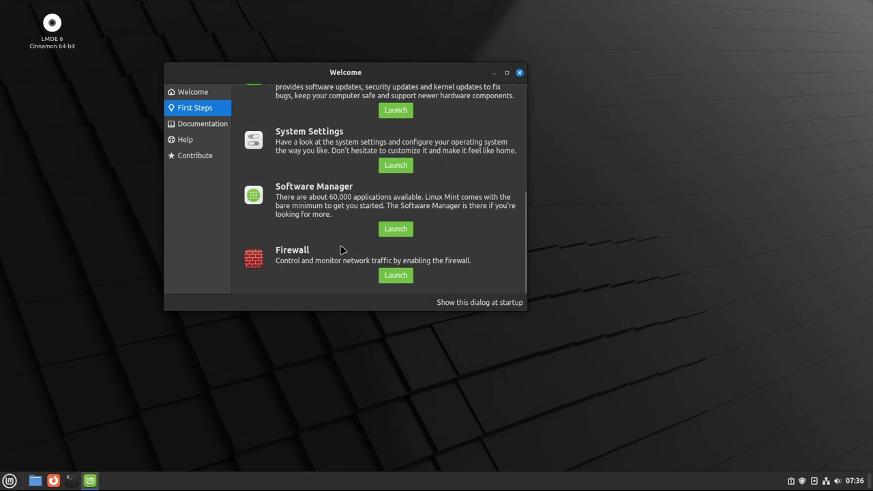
Launch the Linux Mint documentation from Welcome's Documentation section and close the Privacy Notice tab.
{"action": "left_click", "coordinate": [202, 124]}
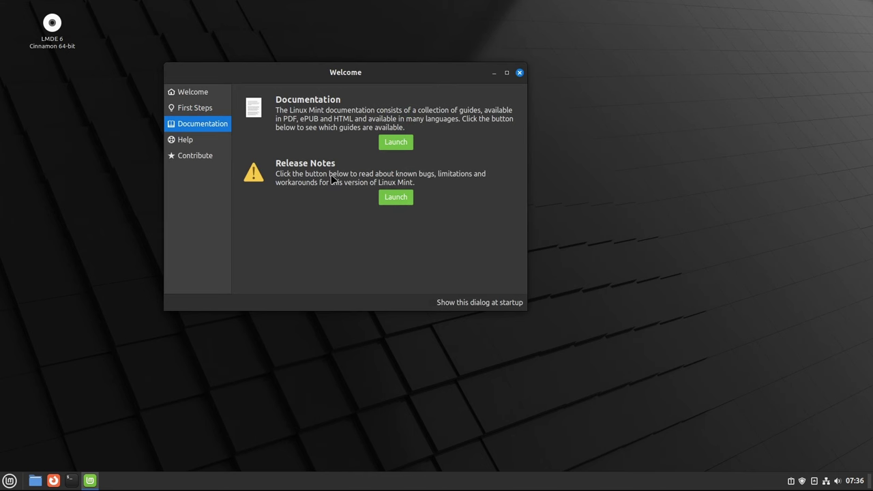
{"action": "left_click", "coordinate": [396, 142]}
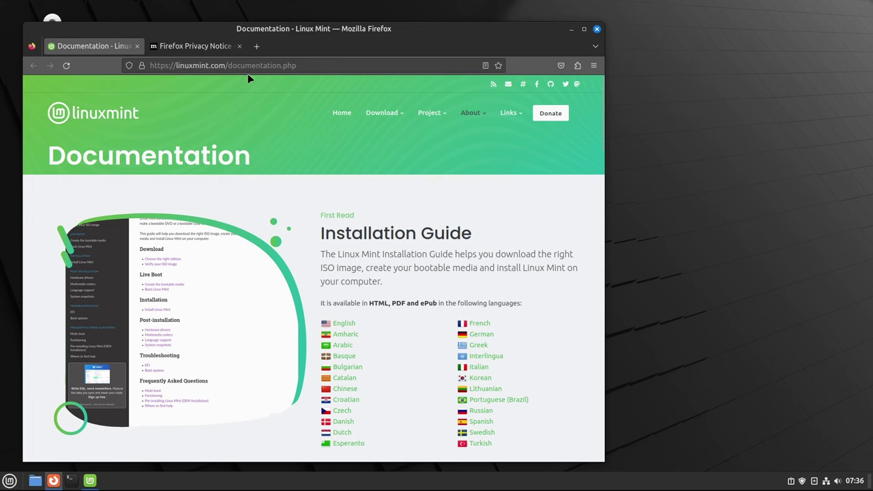
{"action": "left_click", "coordinate": [239, 46]}
Scroll through the documentation guides, then close Firefox.
{"action": "scroll", "coordinate": [506, 317], "scroll_direction": "down", "scroll_amount": 12}
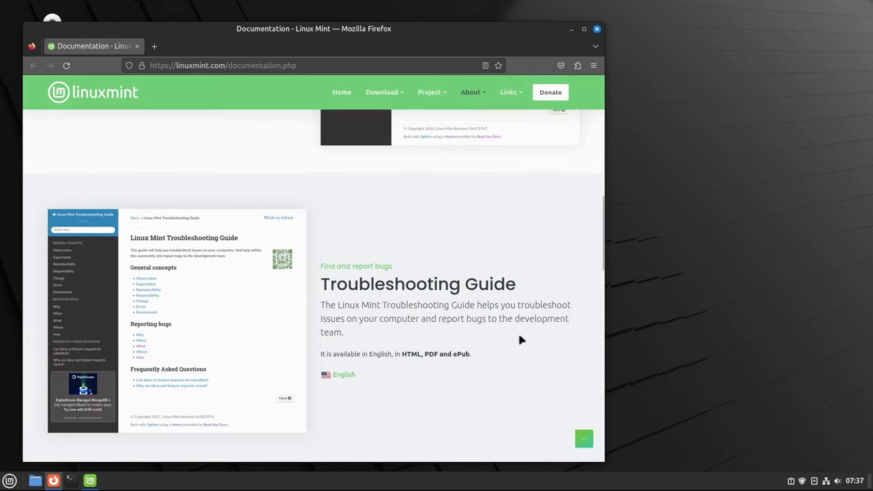
{"action": "scroll", "coordinate": [520, 339], "scroll_direction": "down", "scroll_amount": 6}
{"action": "scroll", "coordinate": [520, 339], "scroll_direction": "down", "scroll_amount": 3}
{"action": "scroll", "coordinate": [521, 339], "scroll_direction": "down", "scroll_amount": 4}
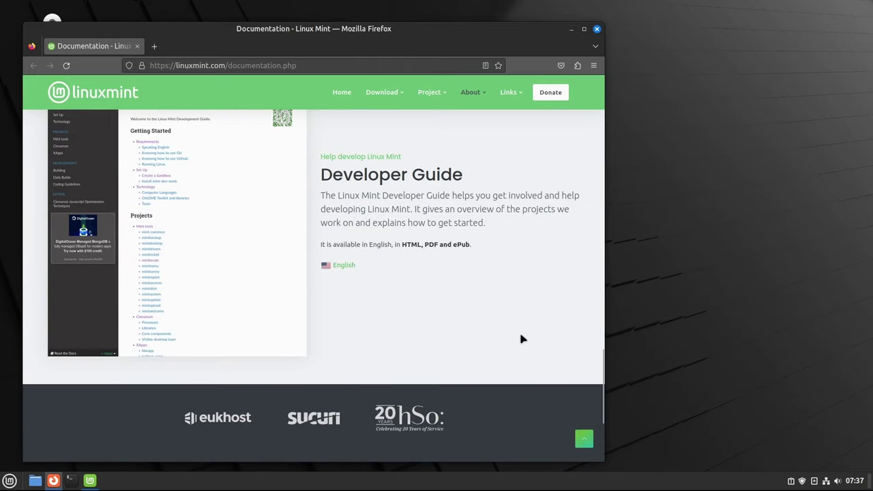
{"action": "scroll", "coordinate": [520, 338], "scroll_direction": "down", "scroll_amount": 4}
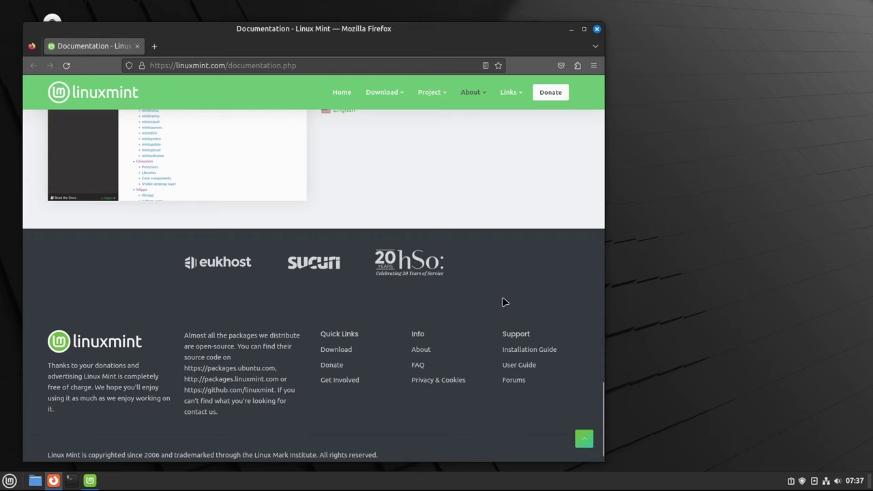
{"action": "scroll", "coordinate": [502, 303], "scroll_direction": "up", "scroll_amount": 10}
{"action": "scroll", "coordinate": [505, 303], "scroll_direction": "up", "scroll_amount": 10}
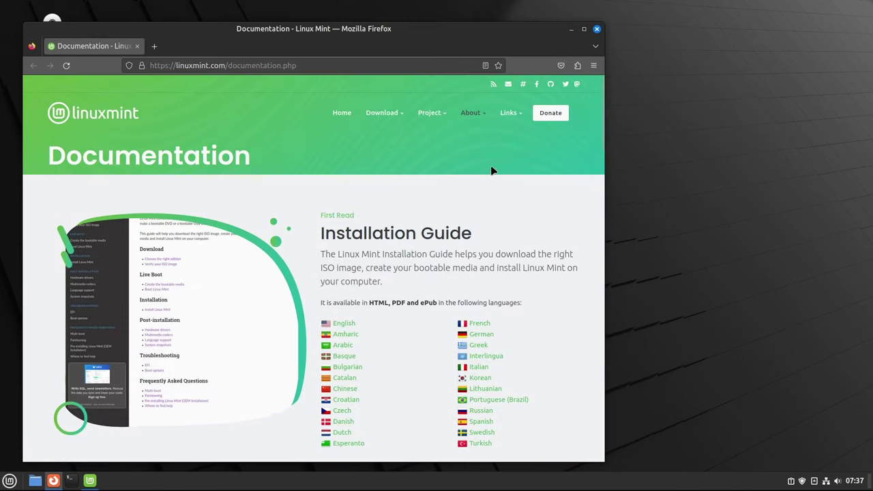
{"action": "left_click", "coordinate": [596, 30]}
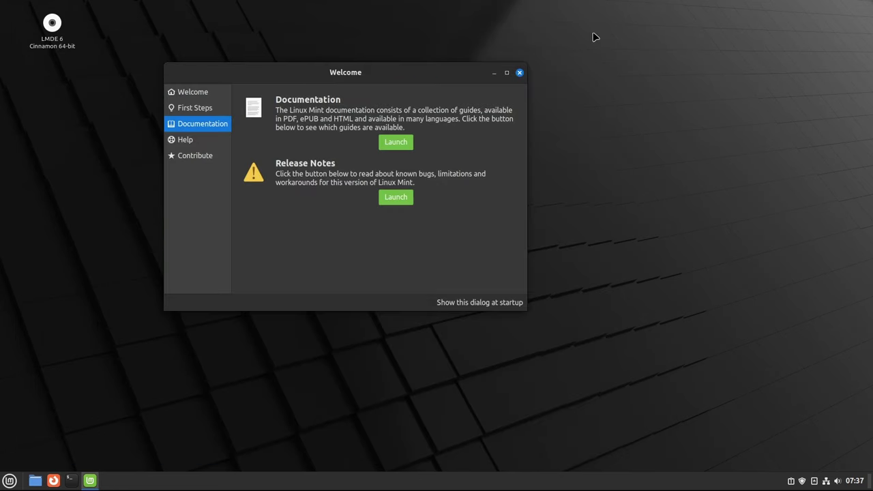
Launch the LMDE 6 Release Notes, dismiss the restore-tabs bar, and scroll through the notes.
{"action": "left_click", "coordinate": [395, 199]}
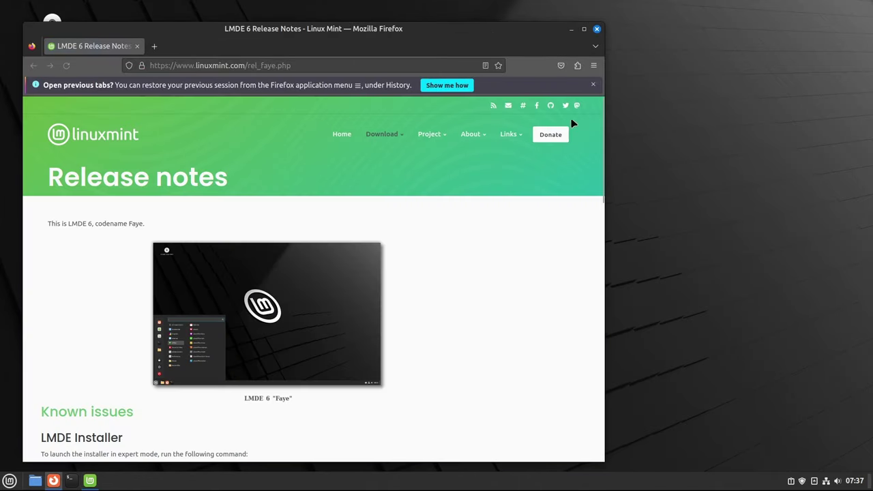
{"action": "left_click", "coordinate": [593, 85]}
{"action": "scroll", "coordinate": [491, 259], "scroll_direction": "down", "scroll_amount": 4}
{"action": "scroll", "coordinate": [505, 261], "scroll_direction": "down", "scroll_amount": 2}
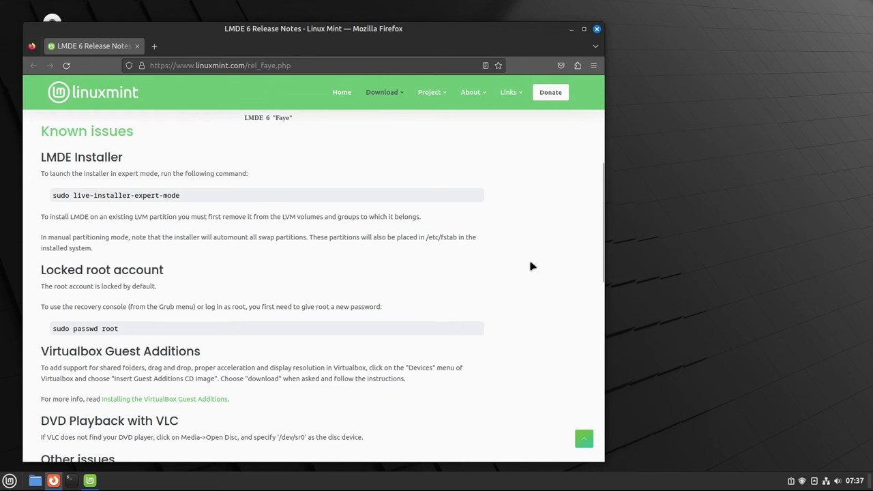
{"action": "scroll", "coordinate": [529, 263], "scroll_direction": "down", "scroll_amount": 5}
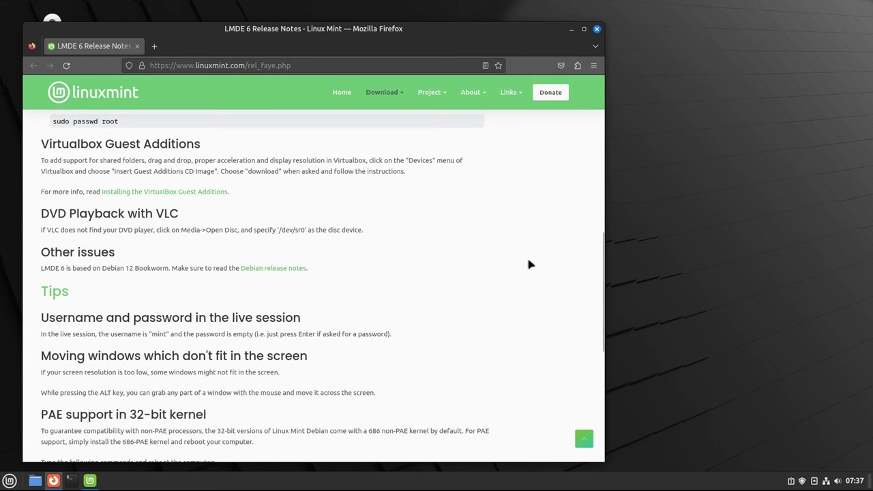
{"action": "scroll", "coordinate": [530, 264], "scroll_direction": "down", "scroll_amount": 6}
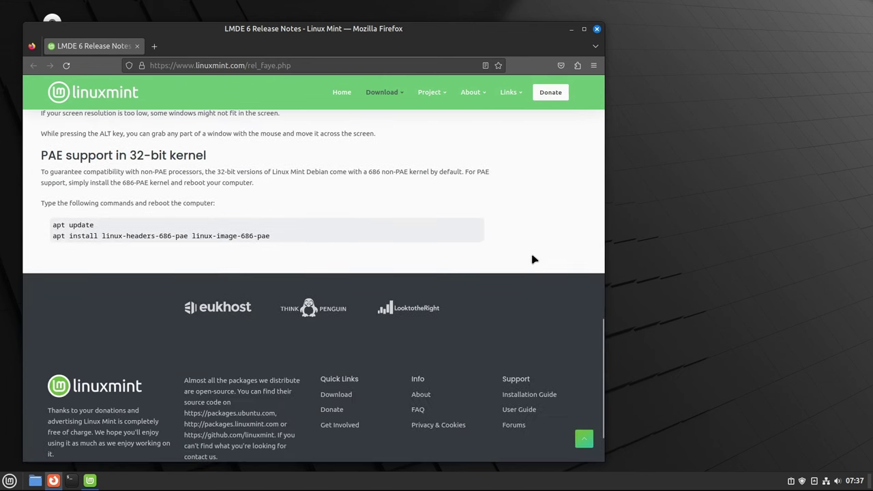
{"action": "scroll", "coordinate": [534, 260], "scroll_direction": "up", "scroll_amount": 15}
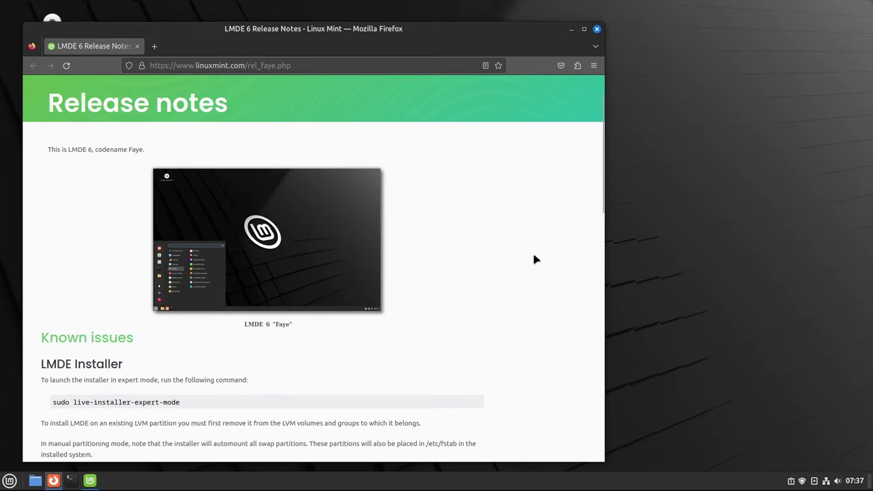
{"action": "left_click", "coordinate": [593, 66]}
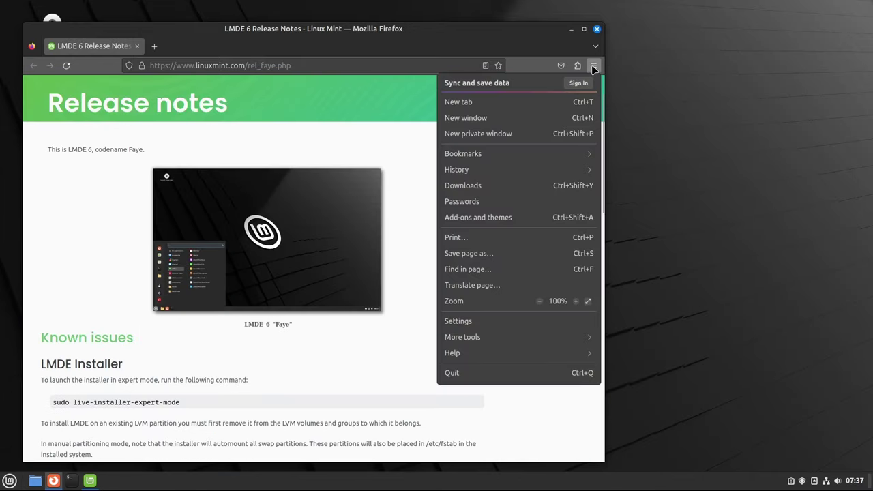
{"action": "left_click", "coordinate": [481, 353]}
{"action": "left_click", "coordinate": [465, 199]}
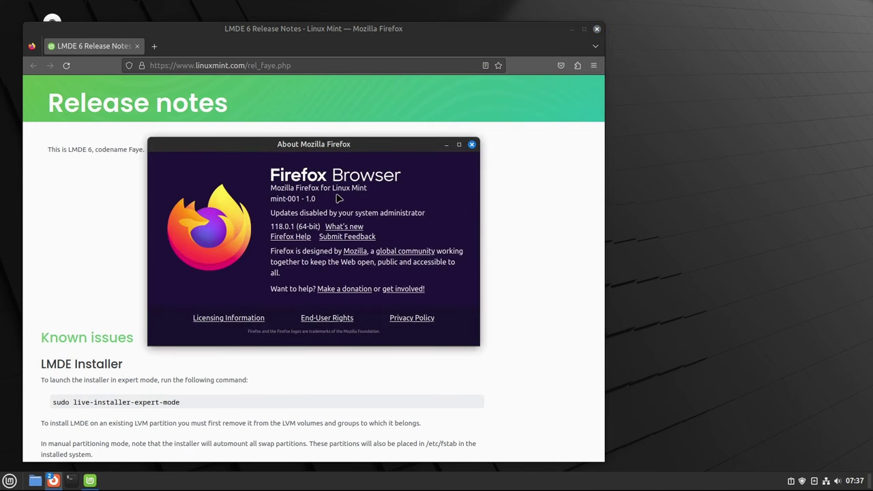
{"action": "double_click", "coordinate": [275, 226]}
{"action": "left_click", "coordinate": [471, 145]}
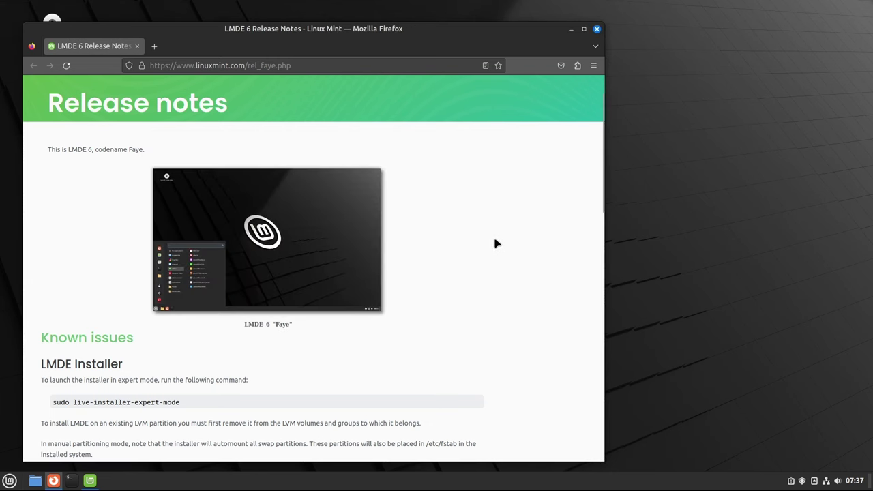
Scroll to Known issues and highlight the sudo live-installer-expert-mode command, then deselect it.
{"action": "scroll", "coordinate": [108, 348], "scroll_direction": "down", "scroll_amount": 3}
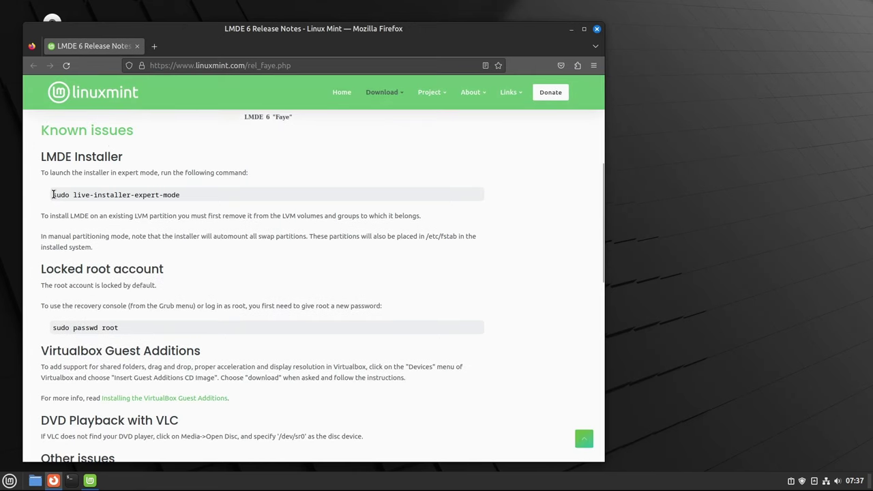
{"action": "left_click_drag", "start_coordinate": [53, 195], "coordinate": [278, 198]}
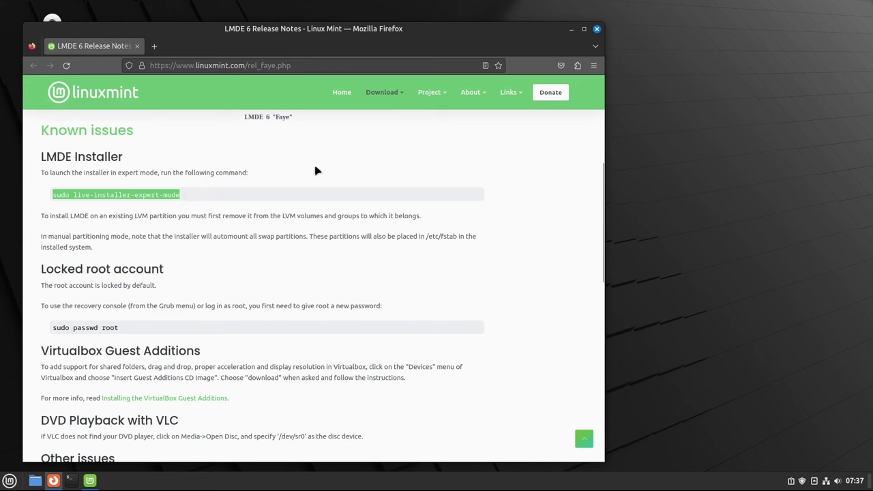
{"action": "left_click", "coordinate": [348, 171]}
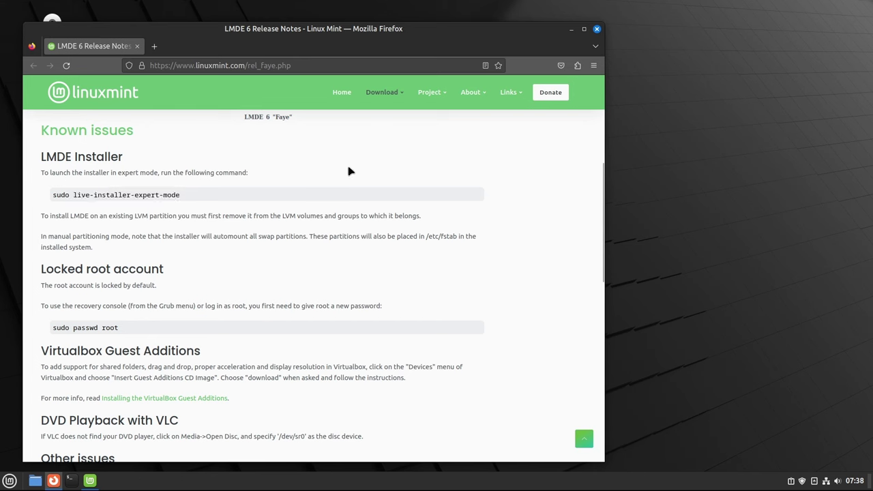
Close the release notes and launch the Linux Mint Forums from Welcome's Help section.
{"action": "left_click", "coordinate": [597, 30]}
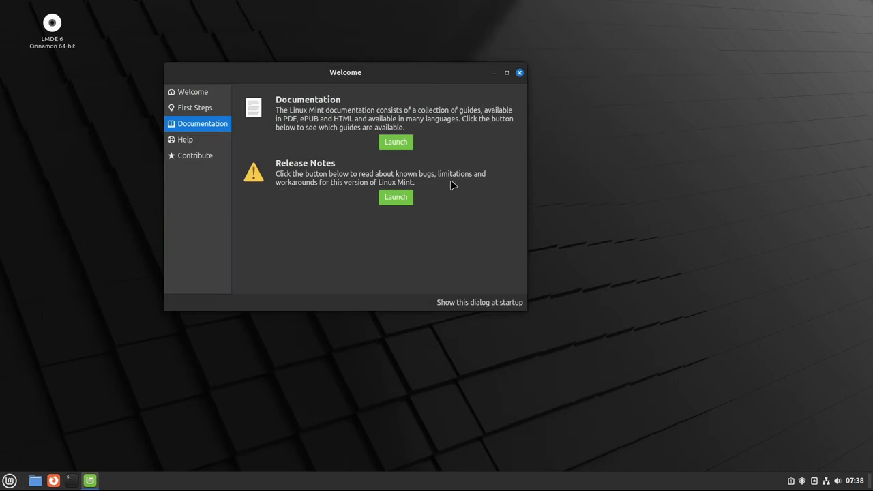
{"action": "left_click", "coordinate": [190, 144]}
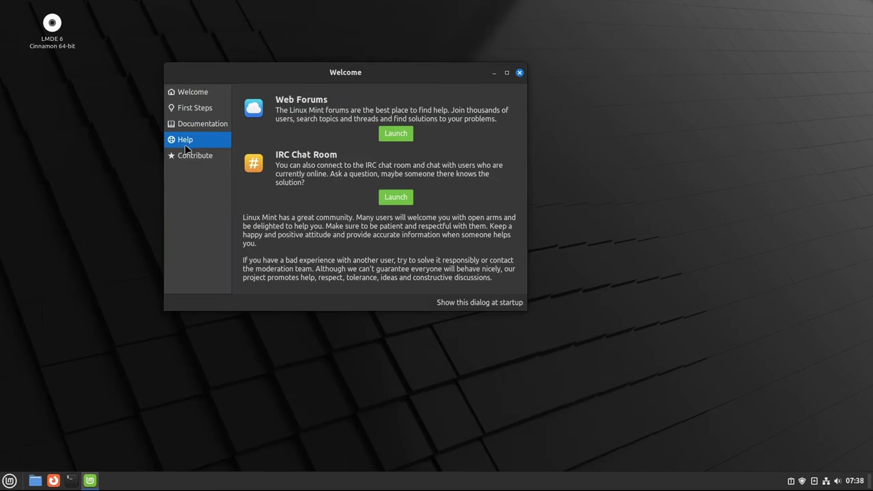
{"action": "left_click", "coordinate": [396, 135]}
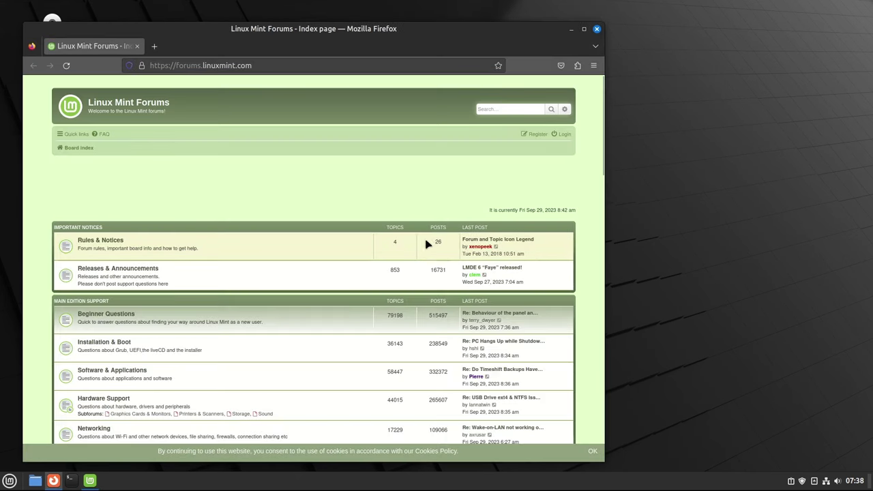
Zoom the forums page to 150% and maximize the Firefox window.
{"action": "key", "text": "ctrl+plus"}
{"action": "key", "text": "ctrl+plus"}
{"action": "key", "text": "ctrl+plus"}
{"action": "key", "text": "ctrl+plus"}
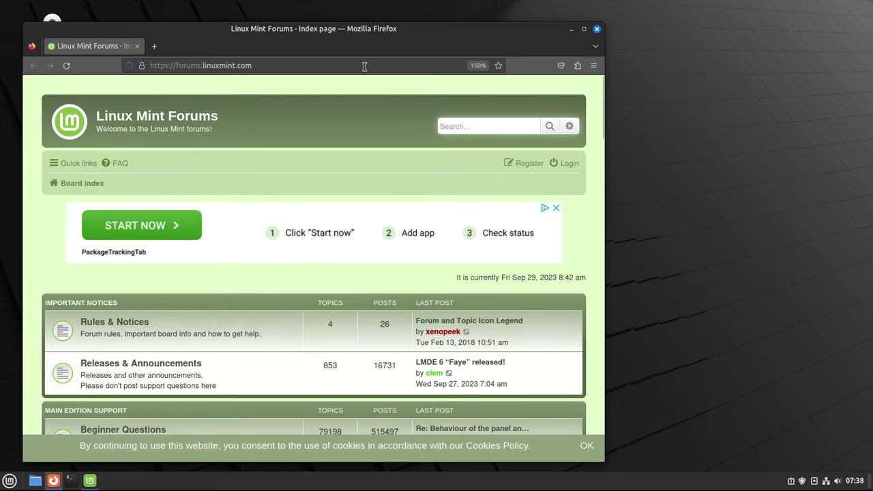
{"action": "double_click", "coordinate": [356, 34]}
{"action": "scroll", "coordinate": [394, 266], "scroll_direction": "down", "scroll_amount": 5}
{"action": "scroll", "coordinate": [395, 264], "scroll_direction": "up", "scroll_amount": 2}
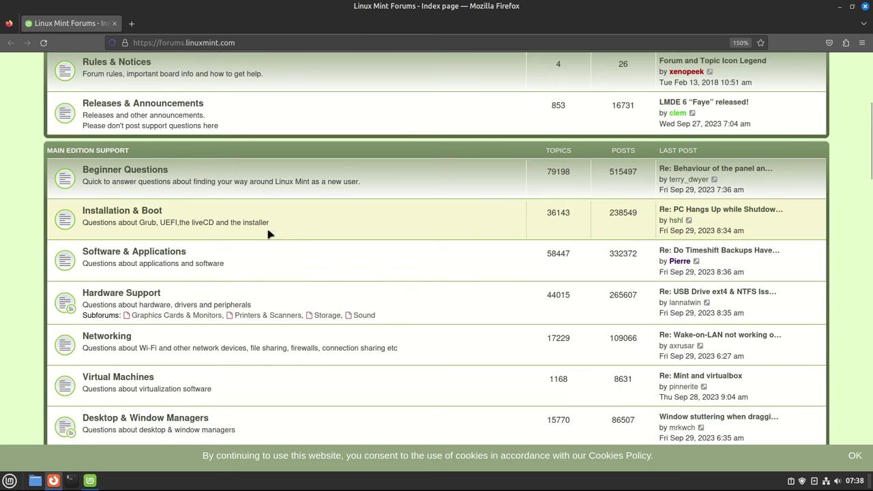
Open the Installation & Boot forum, close the ad overlay, and scroll through its topics.
{"action": "left_click", "coordinate": [131, 211]}
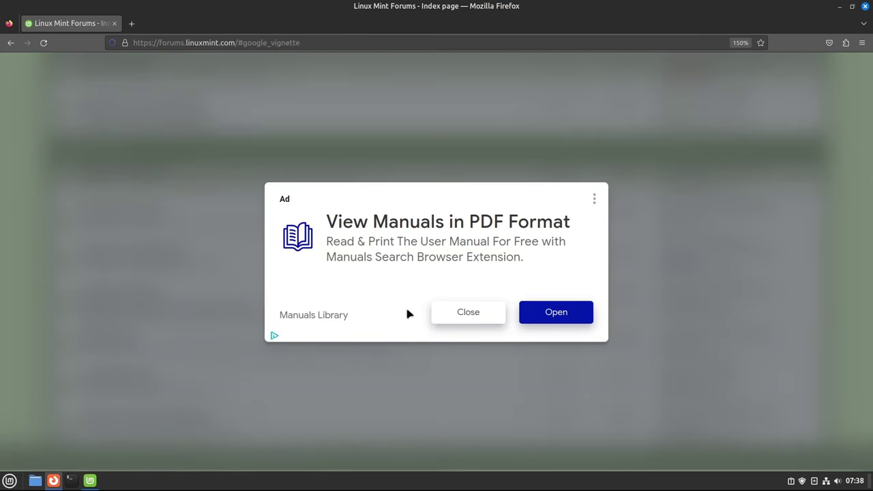
{"action": "left_click", "coordinate": [451, 318]}
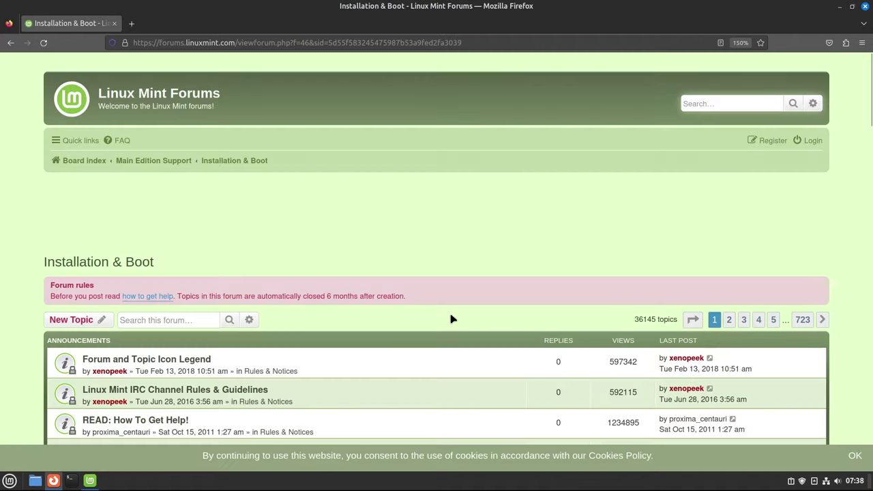
{"action": "scroll", "coordinate": [451, 318], "scroll_direction": "down", "scroll_amount": 5}
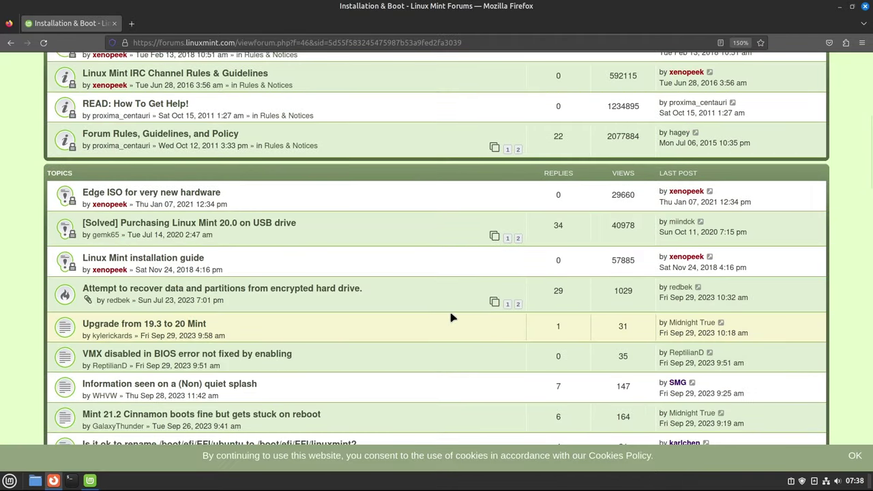
{"action": "scroll", "coordinate": [451, 317], "scroll_direction": "down", "scroll_amount": 4}
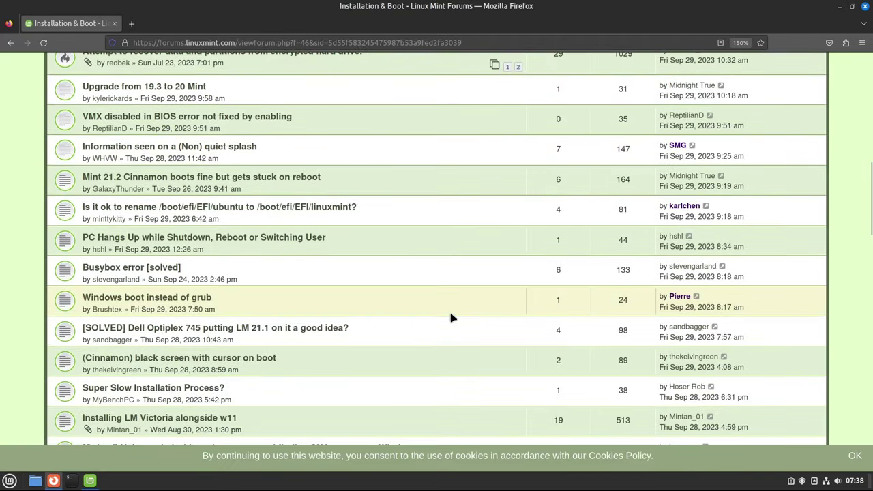
{"action": "scroll", "coordinate": [451, 318], "scroll_direction": "up", "scroll_amount": 1}
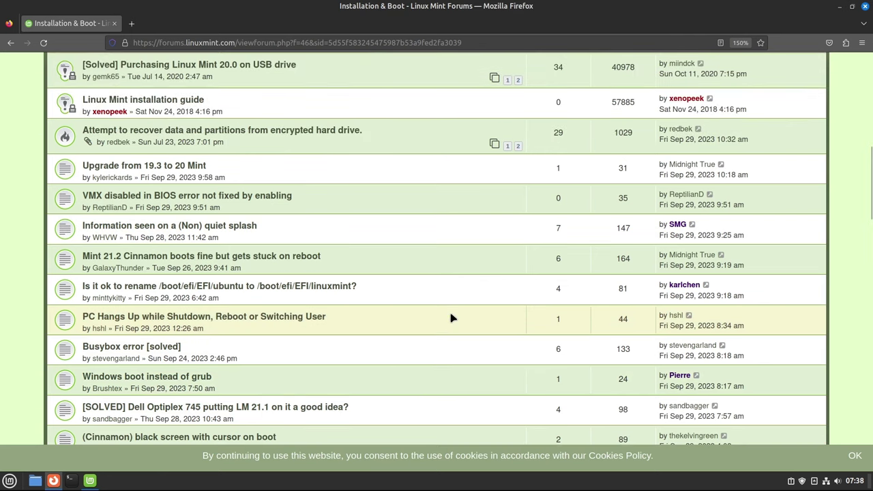
{"action": "scroll", "coordinate": [450, 318], "scroll_direction": "up", "scroll_amount": 2}
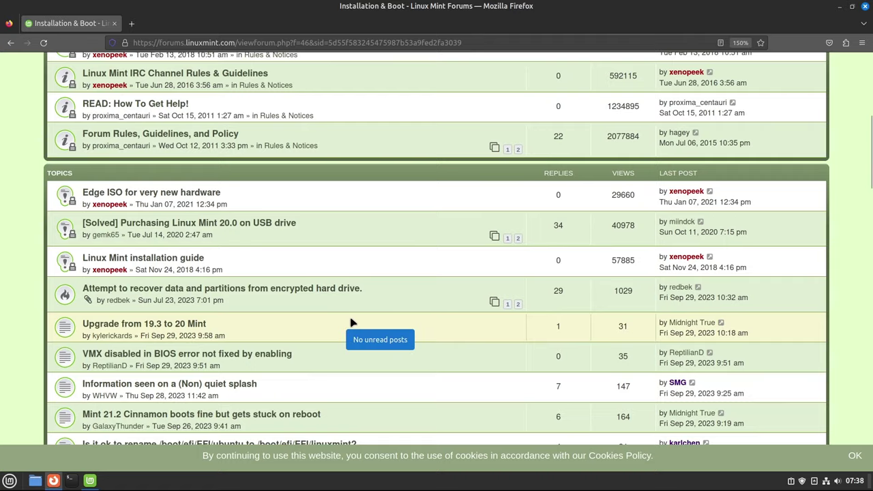
{"action": "scroll", "coordinate": [352, 322], "scroll_direction": "up", "scroll_amount": 4}
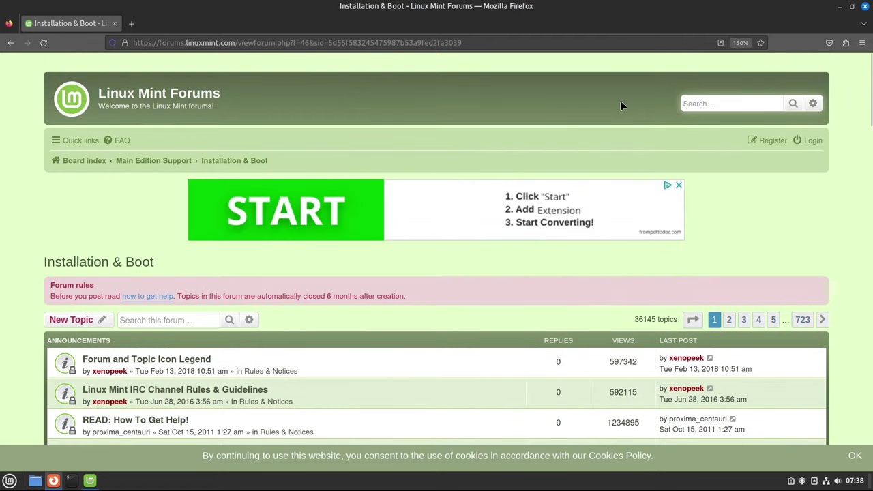
Close Firefox and launch the Get Involved page from Welcome's Contribute section at 133% zoom.
{"action": "left_click", "coordinate": [866, 6]}
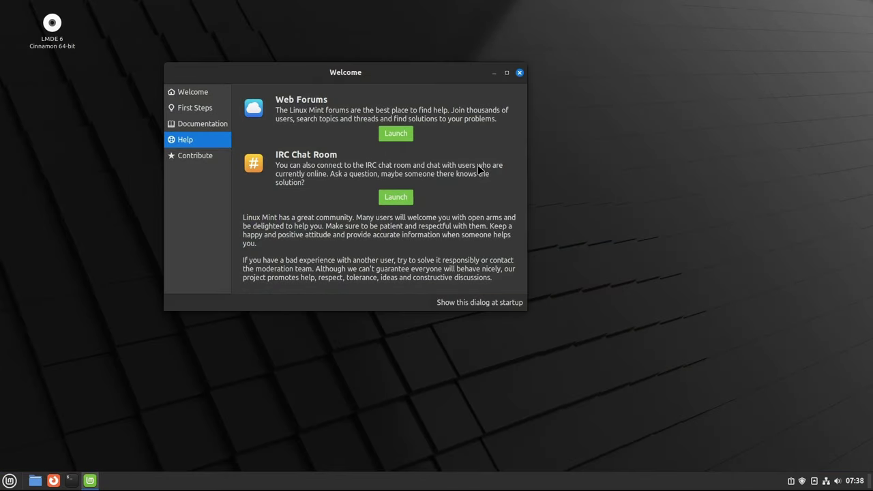
{"action": "left_click", "coordinate": [192, 157]}
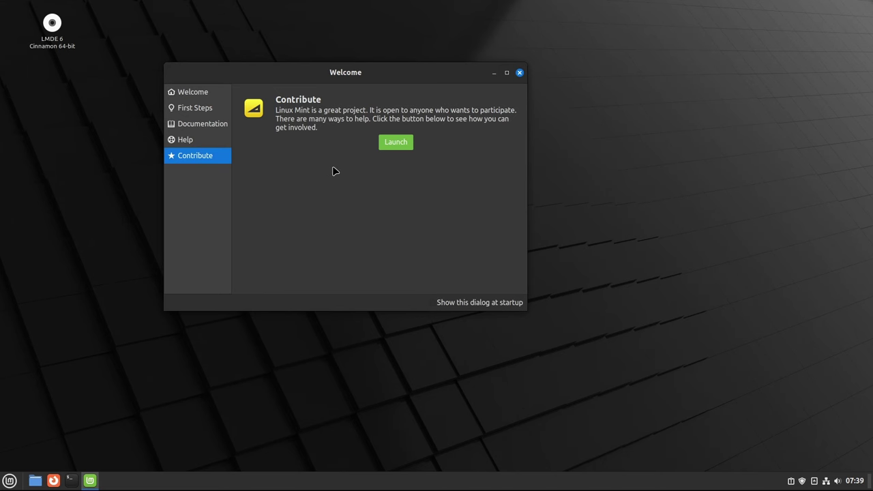
{"action": "left_click", "coordinate": [394, 144]}
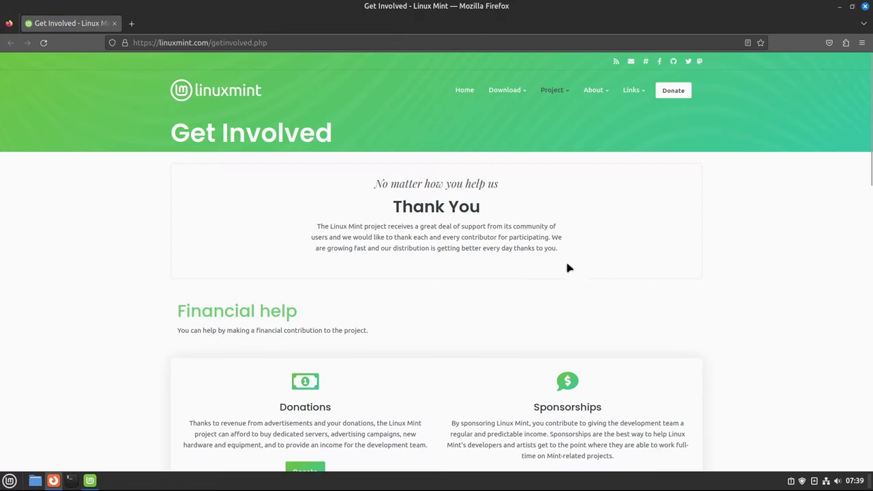
{"action": "key", "text": "ctrl+plus"}
{"action": "key", "text": "ctrl+plus"}
{"action": "key", "text": "ctrl+plus"}
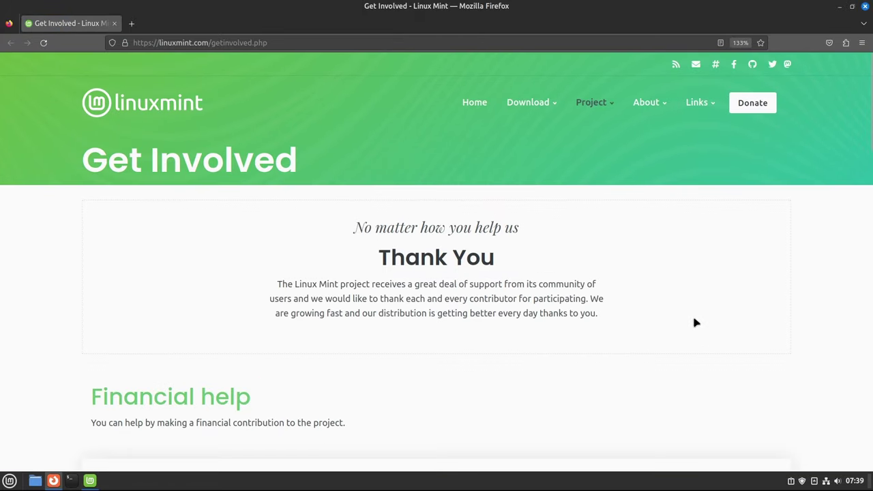
Scroll through the financial help and contribution sections, then close Firefox.
{"action": "scroll", "coordinate": [769, 334], "scroll_direction": "down", "scroll_amount": 1}
{"action": "scroll", "coordinate": [767, 336], "scroll_direction": "down", "scroll_amount": 5}
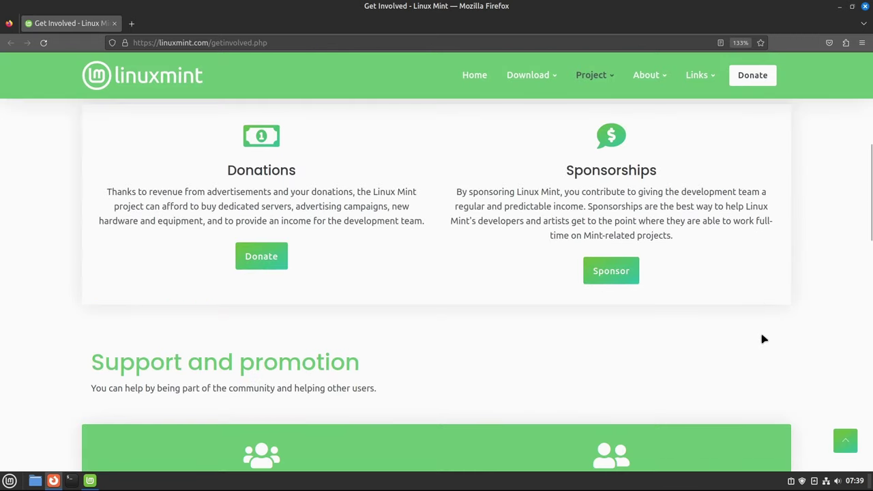
{"action": "scroll", "coordinate": [761, 326], "scroll_direction": "down", "scroll_amount": 5}
{"action": "scroll", "coordinate": [761, 330], "scroll_direction": "down", "scroll_amount": 2}
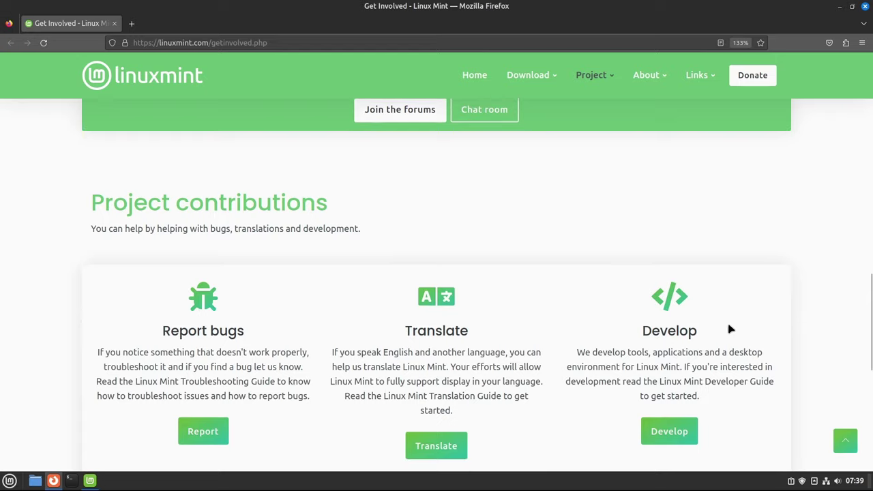
{"action": "scroll", "coordinate": [731, 329], "scroll_direction": "down", "scroll_amount": 3}
{"action": "scroll", "coordinate": [736, 328], "scroll_direction": "down", "scroll_amount": 3}
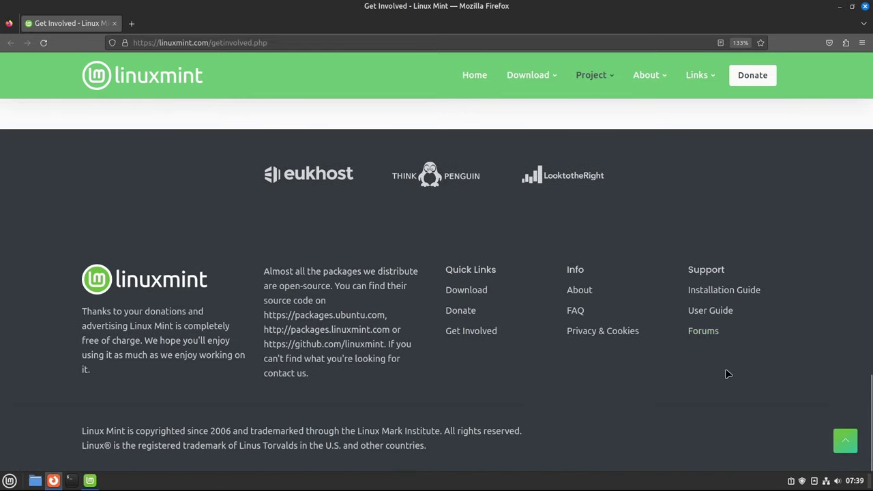
{"action": "scroll", "coordinate": [619, 378], "scroll_direction": "up", "scroll_amount": 4}
{"action": "scroll", "coordinate": [619, 377], "scroll_direction": "up", "scroll_amount": 3}
{"action": "scroll", "coordinate": [619, 366], "scroll_direction": "up", "scroll_amount": 7}
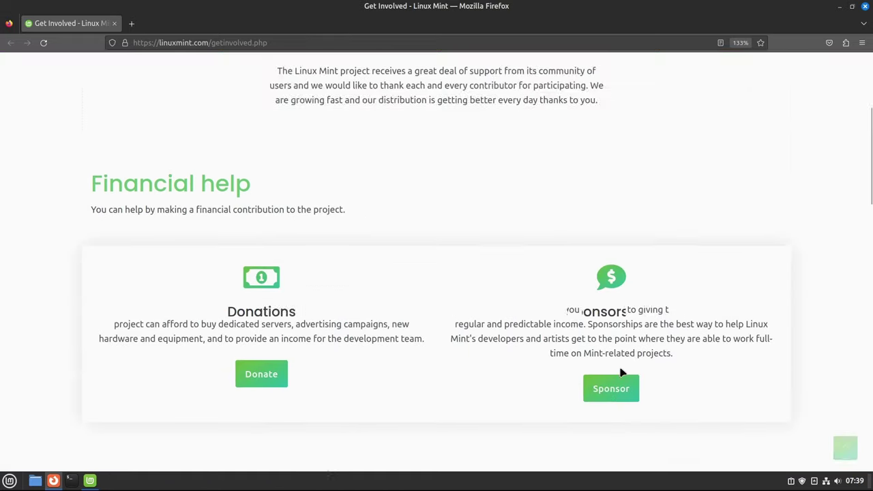
{"action": "scroll", "coordinate": [754, 161], "scroll_direction": "up", "scroll_amount": 1}
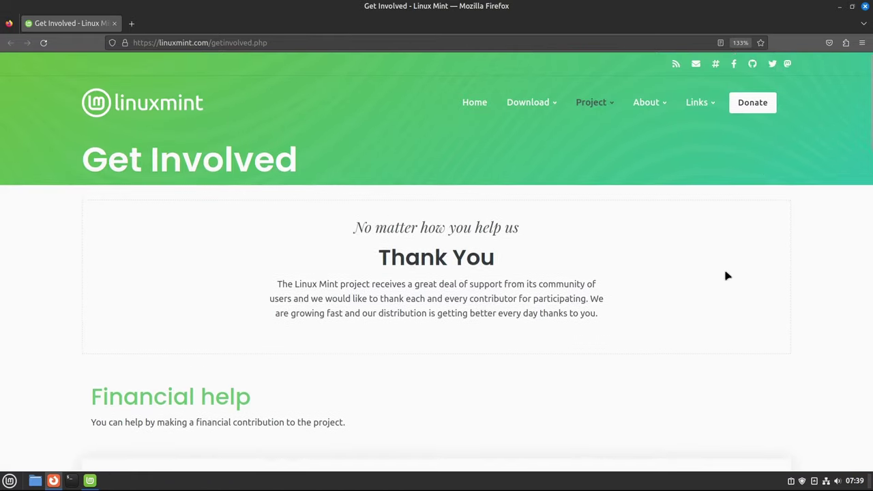
{"action": "left_click", "coordinate": [865, 6]}
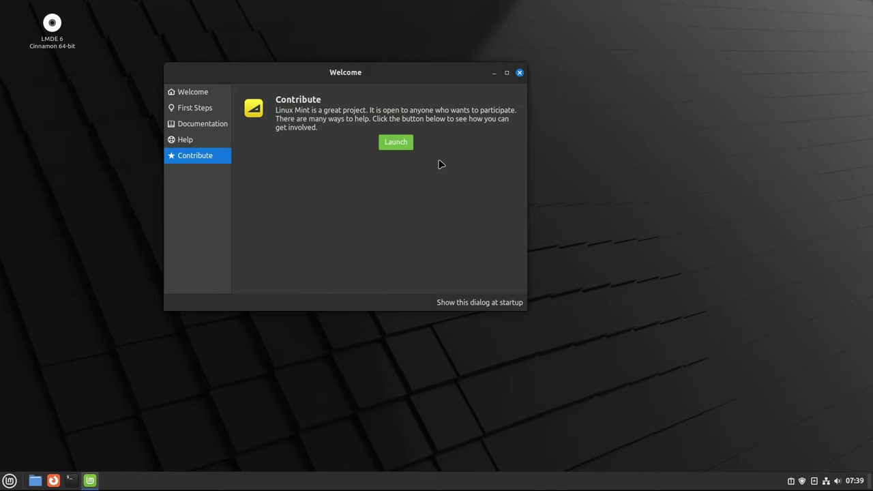
Close the Welcome screen and open a maximized Terminal with enlarged text.
{"action": "left_click", "coordinate": [520, 73]}
{"action": "left_click", "coordinate": [71, 480]}
{"action": "double_click", "coordinate": [280, 85]}
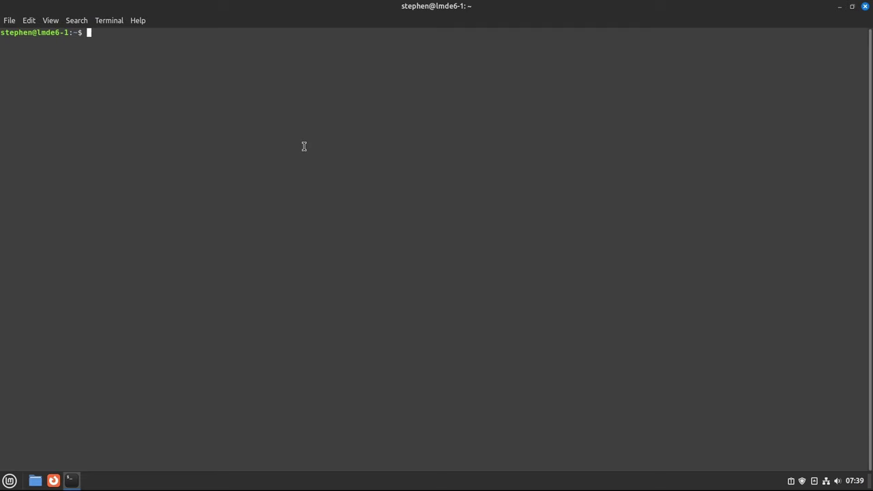
{"action": "key", "text": "ctrl+plus"}
{"action": "key", "text": "ctrl+plus"}
{"action": "key", "text": "ctrl+plus"}
Run df -h and highlight the .Private filesystem mounted on home.
{"action": "type", "text": "df -h"}
{"action": "key", "text": "Return"}
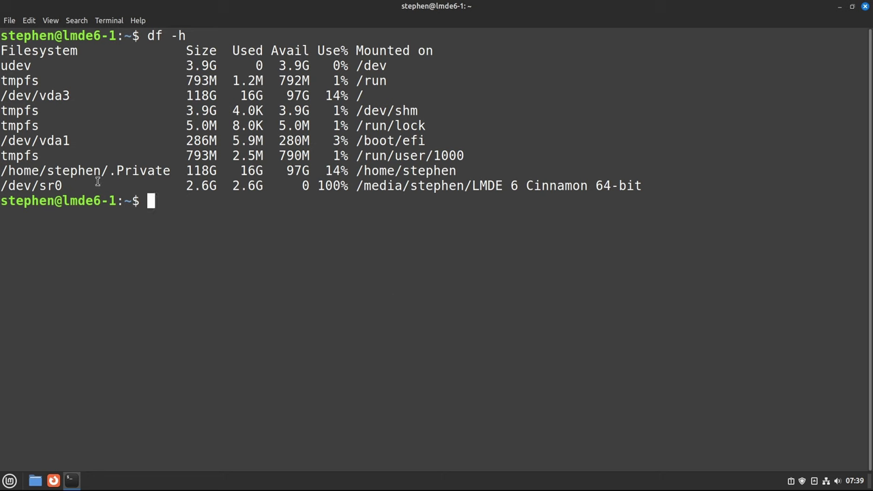
{"action": "double_click", "coordinate": [74, 173]}
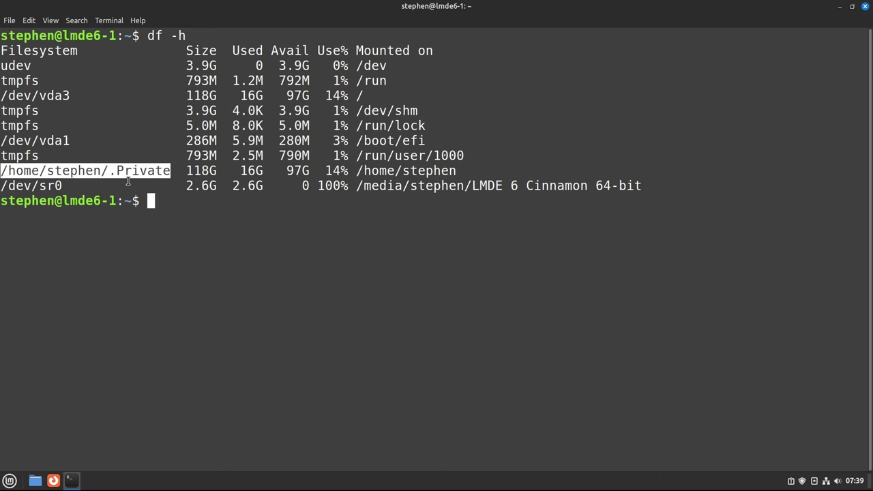
{"action": "left_click", "coordinate": [299, 242]}
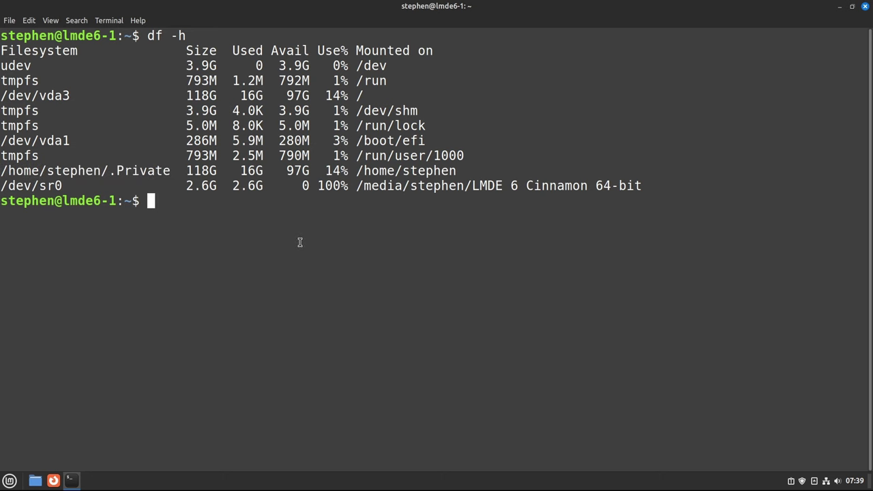
Run mount | grep home and highlight the .Private source, ecryptfs type and mount options.
{"action": "key", "text": "Return"}
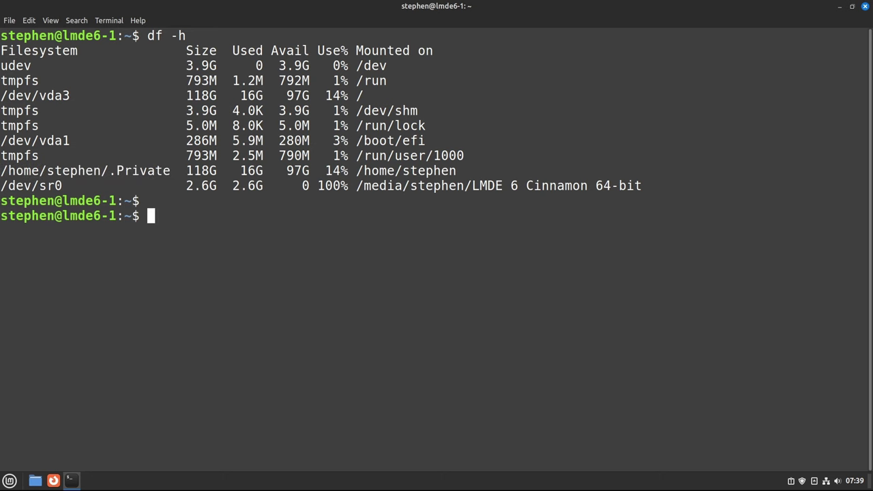
{"action": "type", "text": "mount | grep home"}
{"action": "key", "text": "Return"}
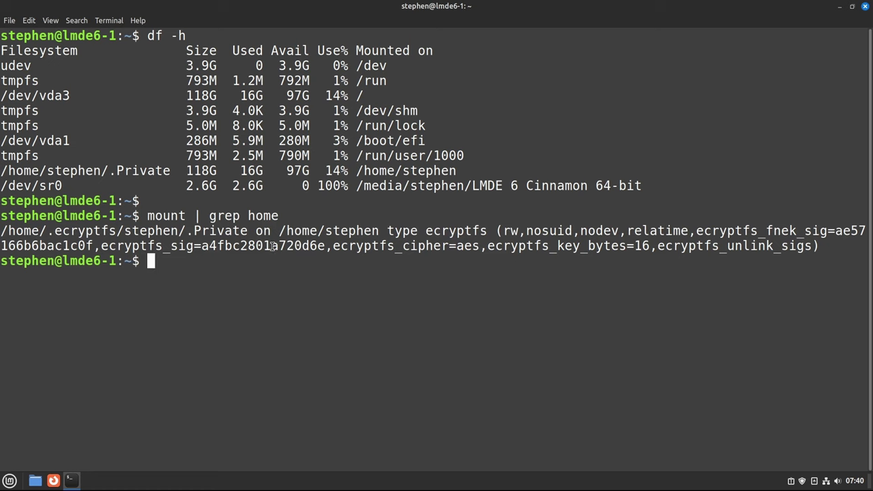
{"action": "double_click", "coordinate": [89, 232]}
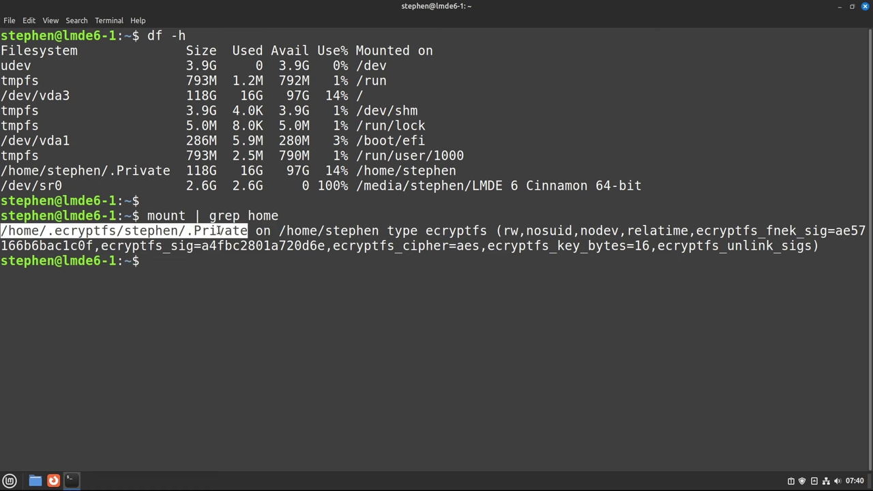
{"action": "double_click", "coordinate": [450, 232]}
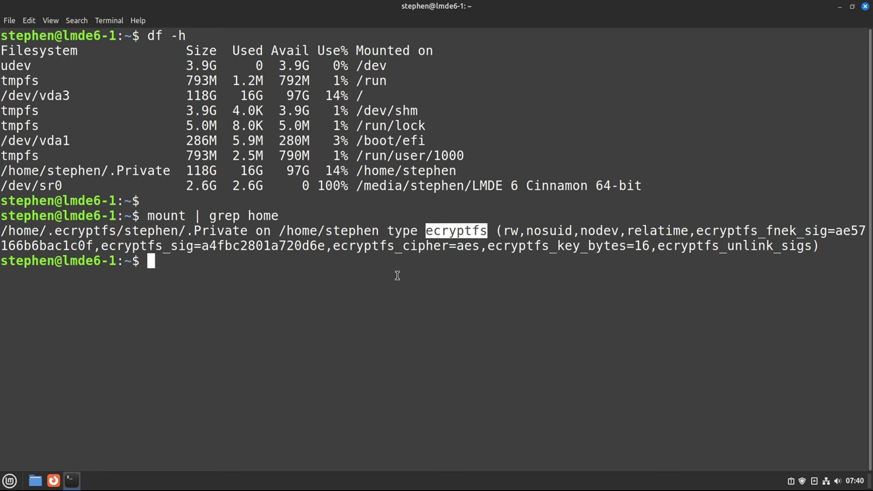
{"action": "double_click", "coordinate": [468, 248]}
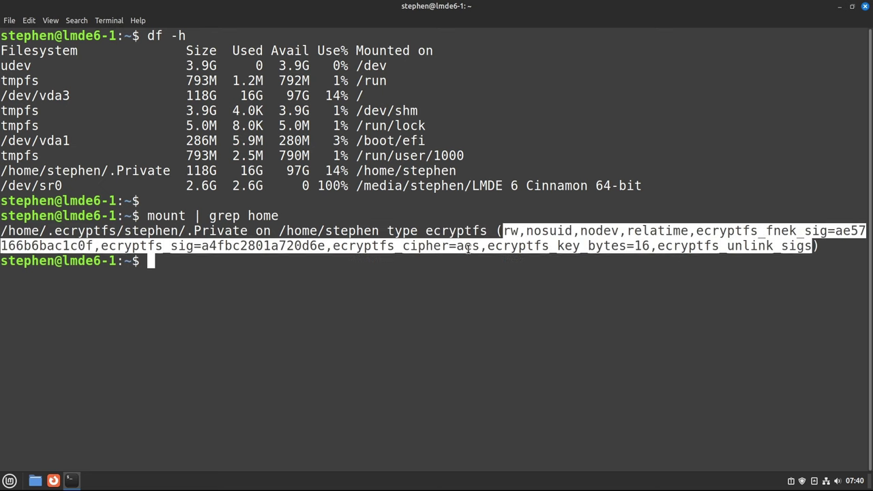
{"action": "left_click", "coordinate": [475, 290]}
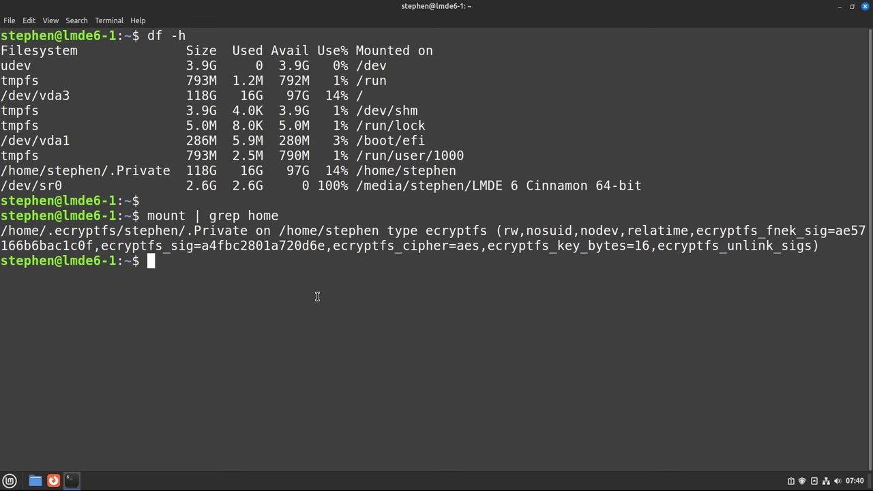
{"action": "key", "text": "ctrl+l"}
{"action": "type", "text": "cat /"}
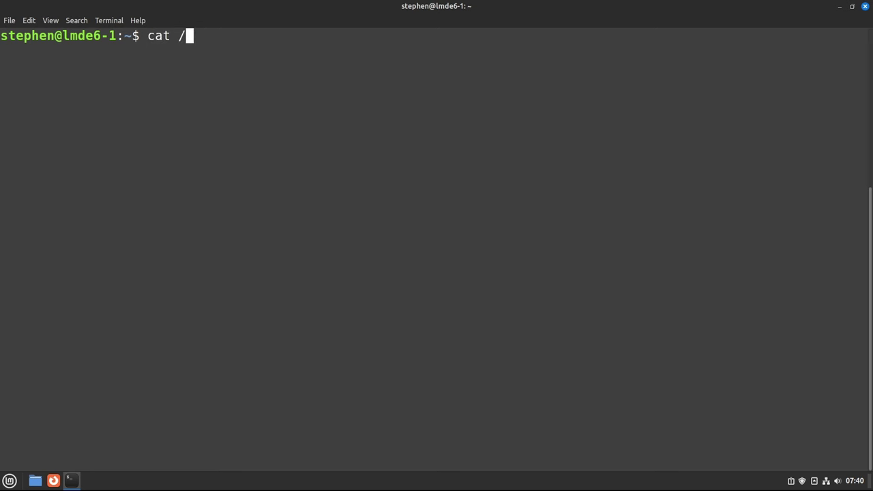
{"action": "type", "text": "etc/os-"}
{"action": "key", "text": "Tab"}
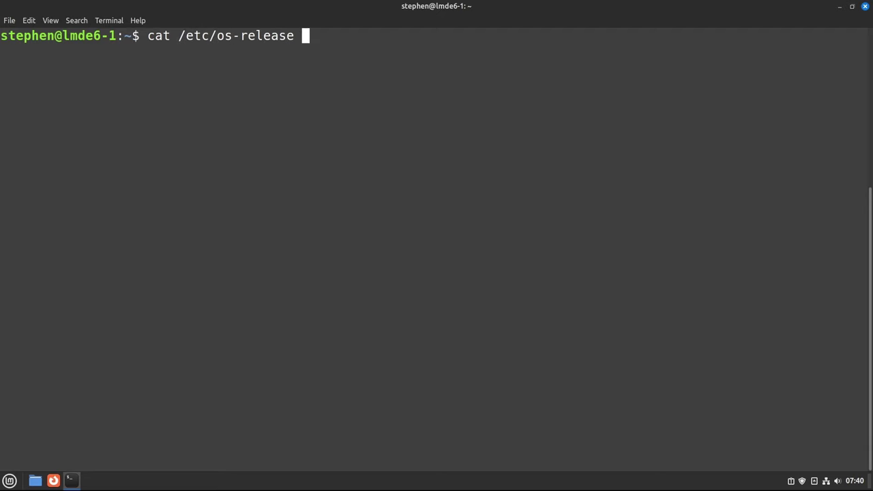
{"action": "key", "text": "Return"}
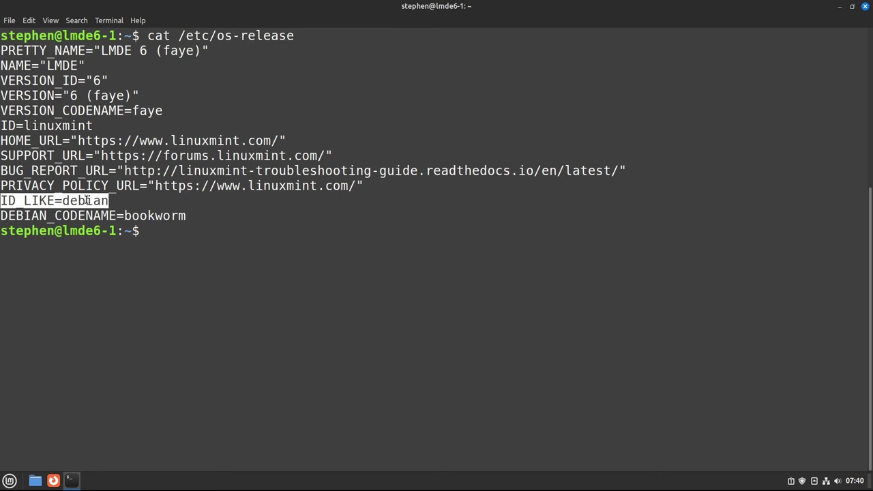
{"action": "double_click", "coordinate": [149, 215]}
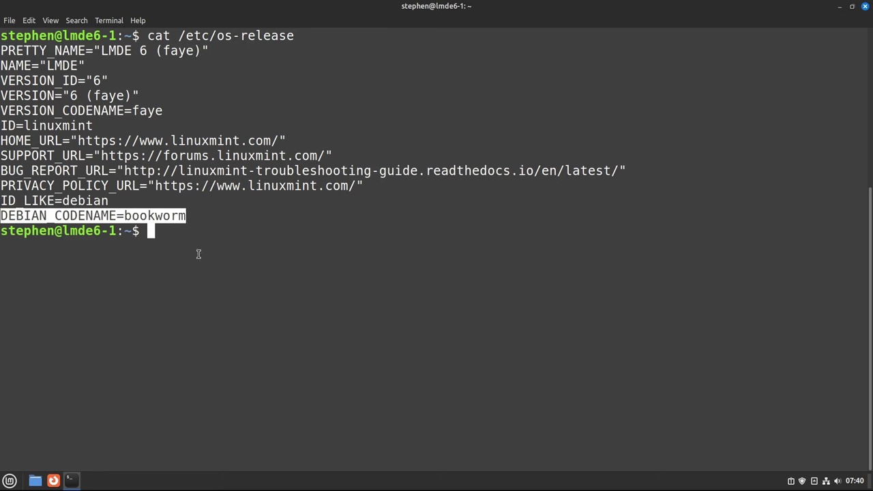
{"action": "left_click", "coordinate": [314, 261]}
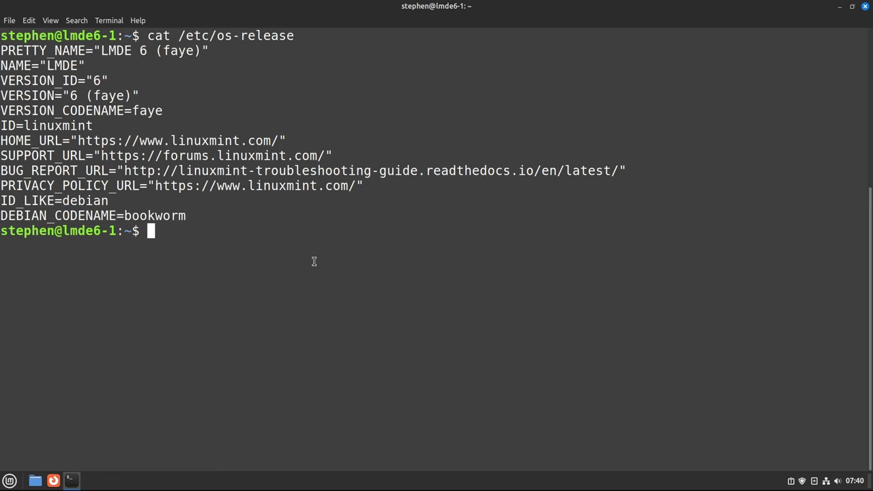
{"action": "key", "text": "Return"}
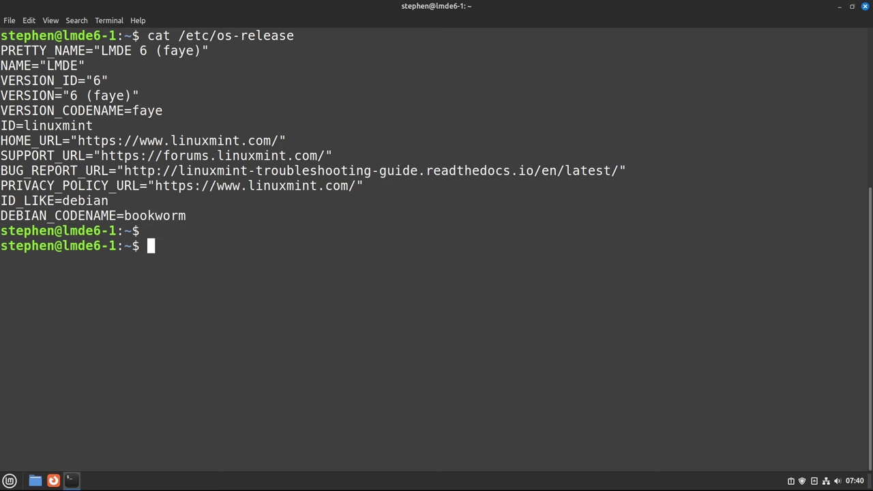
Run sudo apt update, entering the administrator password to refresh package lists.
{"action": "type", "text": "sudo apt update"}
{"action": "key", "text": "Return"}
{"action": "type", "text": "*********"}
{"action": "key", "text": "Return"}
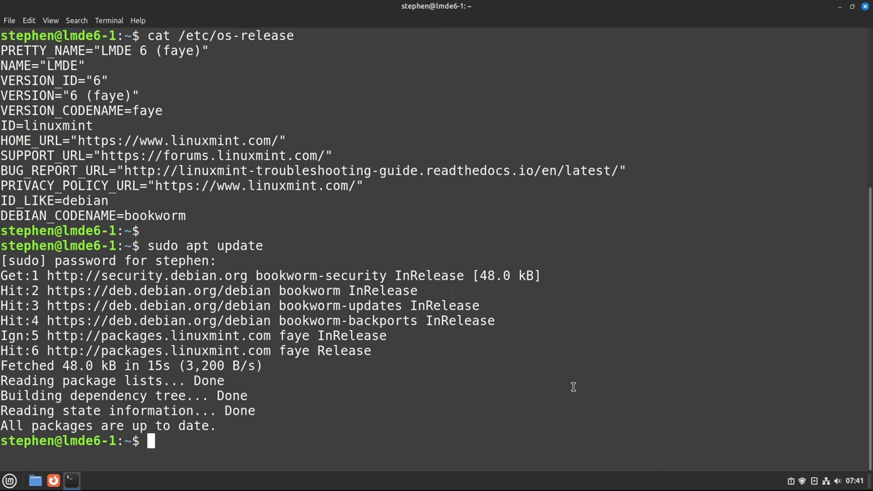
Clear the screen, print /etc/apt/sources.list, then list the files in /etc/apt.
{"action": "key", "text": "ctrl+l"}
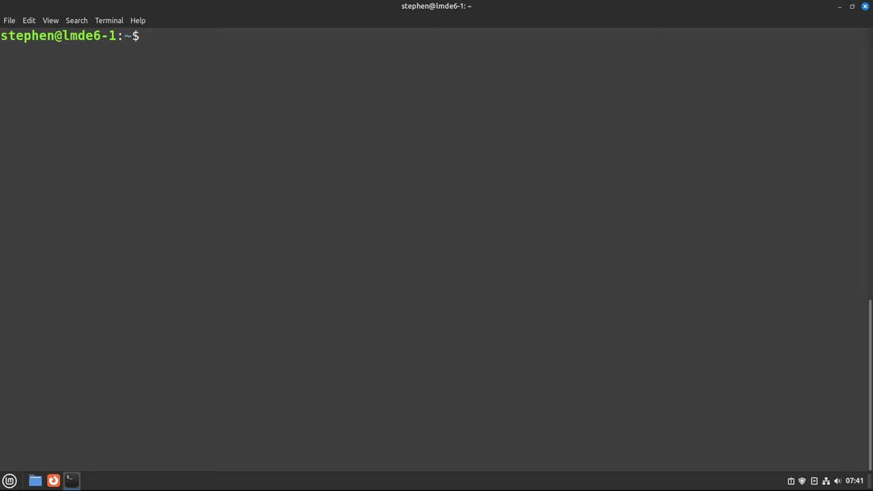
{"action": "type", "text": "cat /etc/"}
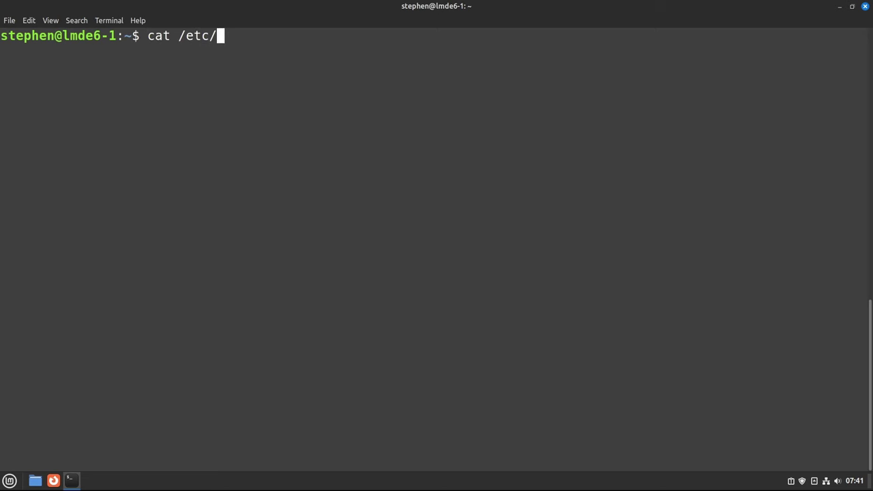
{"action": "type", "text": "apt/sources.list"}
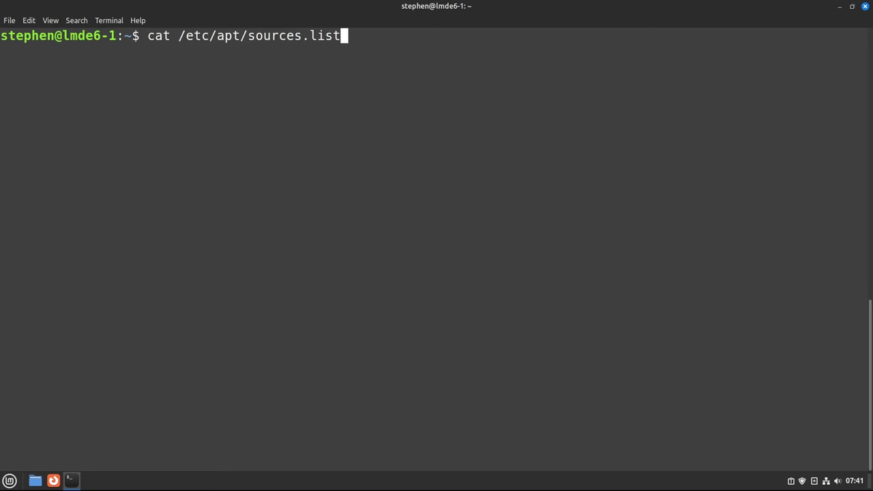
{"action": "key", "text": "Return"}
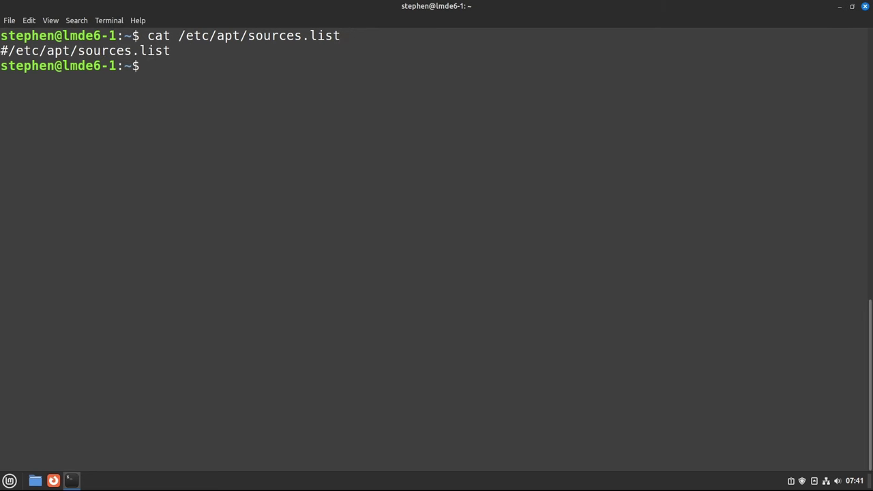
{"action": "type", "text": "cd /etc/apt"}
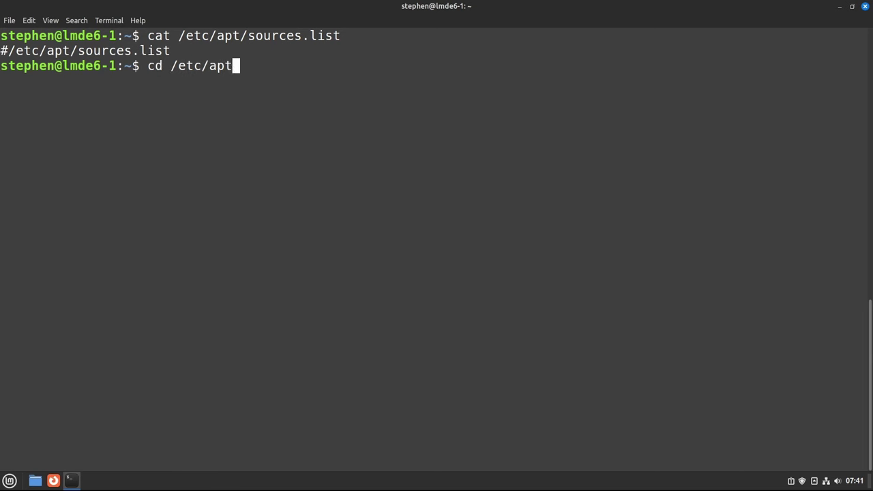
{"action": "key", "text": "Return"}
{"action": "type", "text": "ls"}
{"action": "key", "text": "Return"}
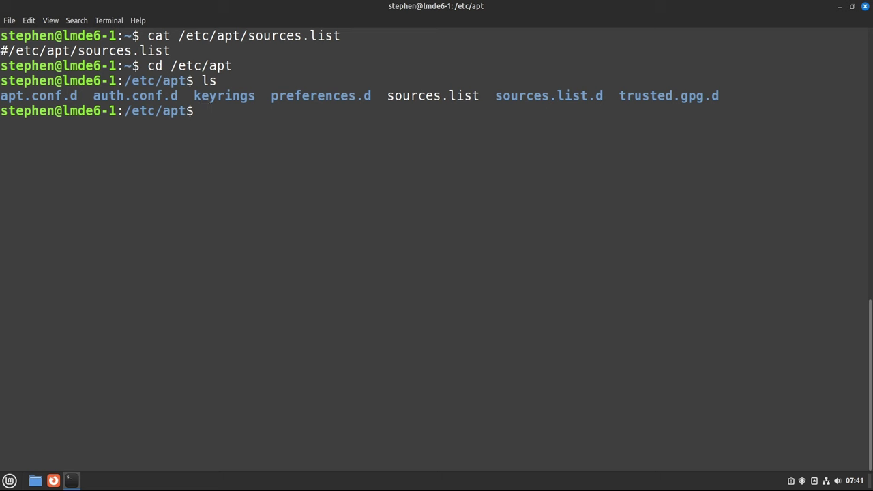
Enter sources.list.d, list it, and print official-package-repositories.list.
{"action": "type", "text": "cd source"}
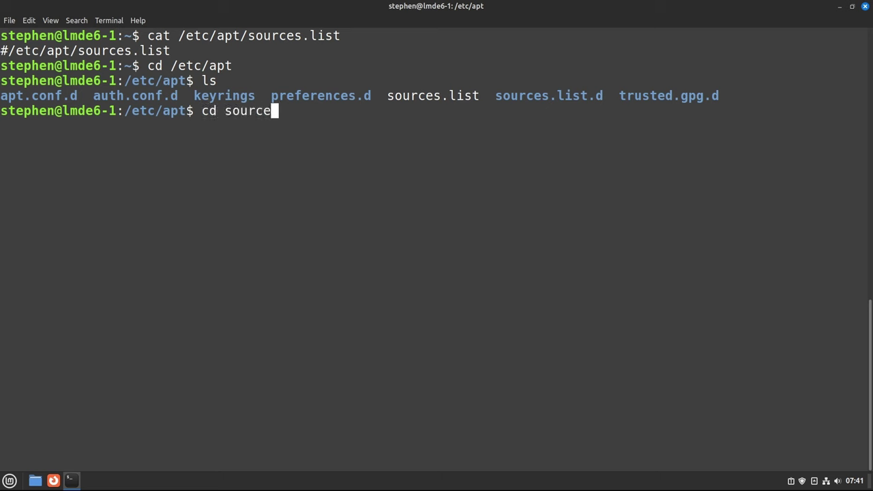
{"action": "key", "text": "Tab"}
{"action": "key", "text": "Return"}
{"action": "type", "text": "ls"}
{"action": "key", "text": "Return"}
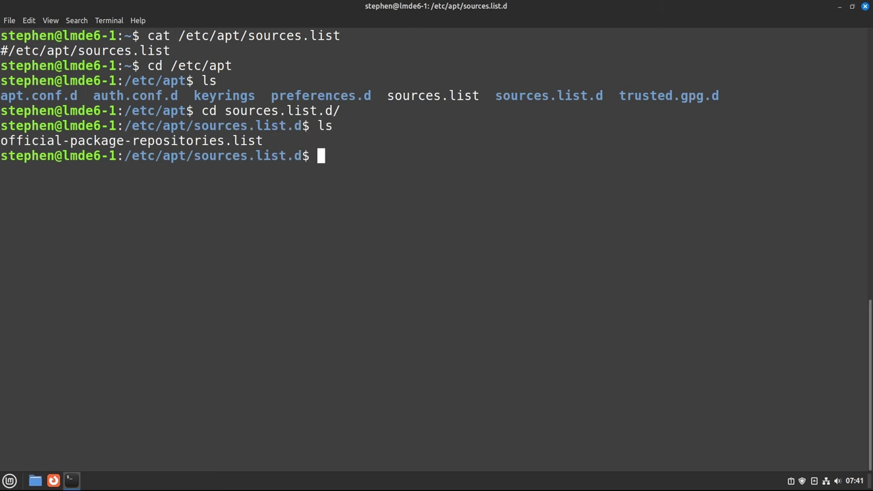
{"action": "type", "text": "cat o"}
{"action": "key", "text": "Tab"}
{"action": "key", "text": "Return"}
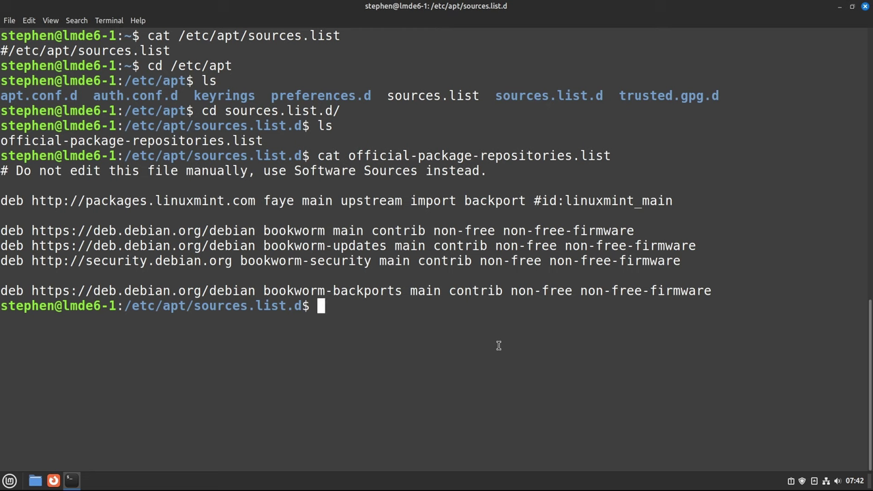
Clear the screen, cd home, run neofetch, and highlight Cinnamon version 5.8.4.
{"action": "key", "text": "ctrl+l"}
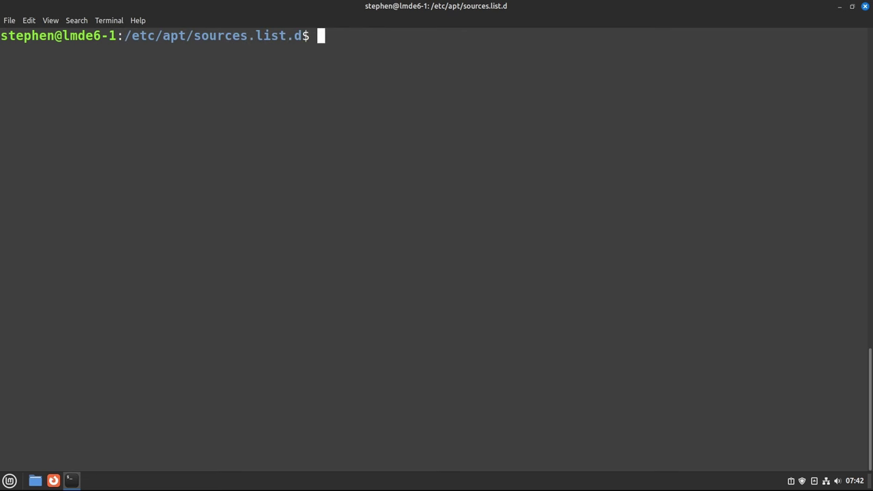
{"action": "type", "text": "cd"}
{"action": "key", "text": "Return"}
{"action": "type", "text": "neofetch"}
{"action": "key", "text": "Return"}
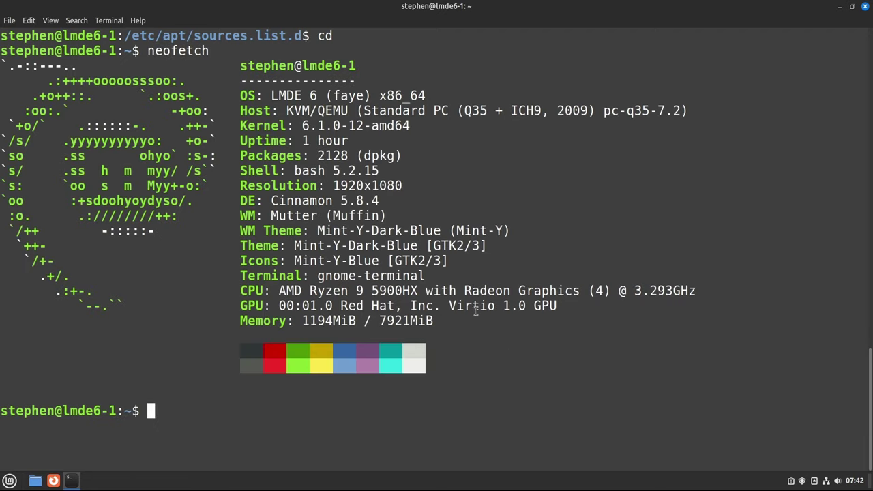
{"action": "double_click", "coordinate": [359, 200]}
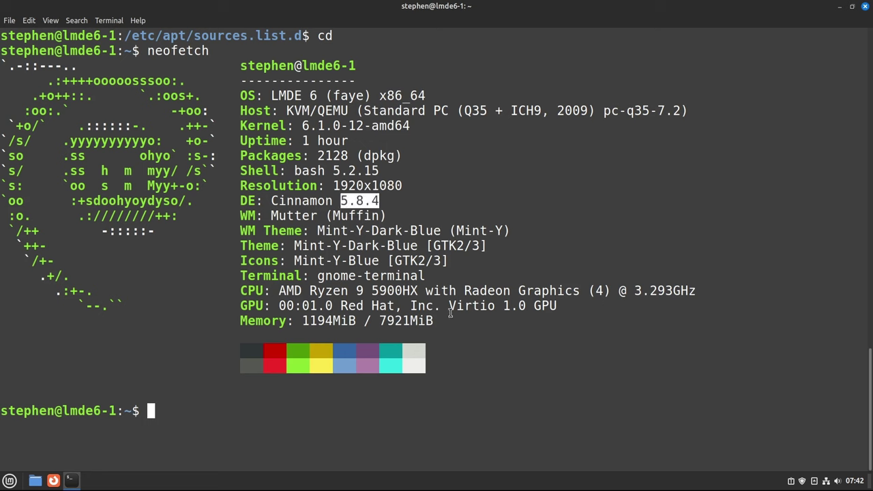
{"action": "left_click", "coordinate": [518, 396]}
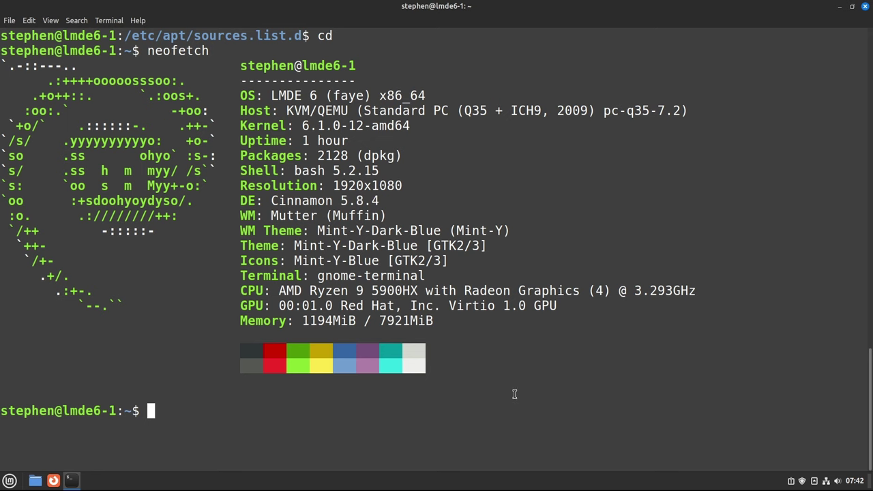
{"action": "left_click", "coordinate": [9, 481]}
{"action": "mouse_move", "coordinate": [92, 282]}
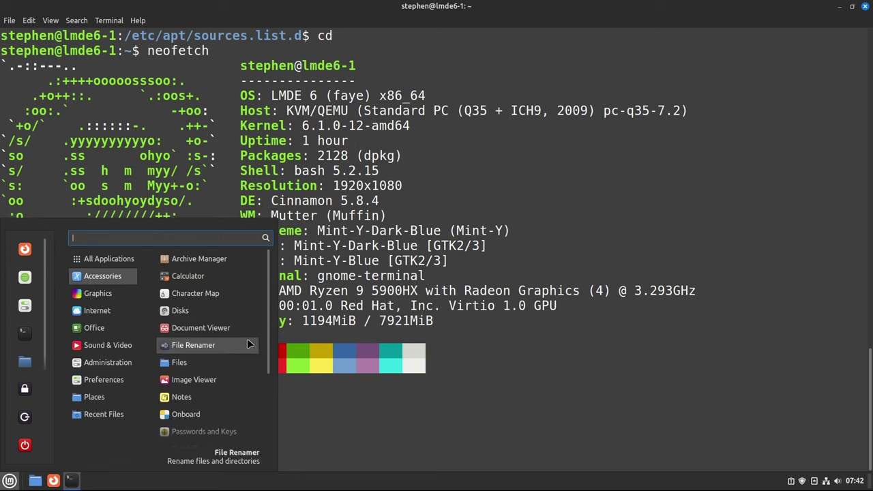
{"action": "scroll", "coordinate": [248, 340], "scroll_direction": "down", "scroll_amount": 2}
{"action": "scroll", "coordinate": [247, 338], "scroll_direction": "down", "scroll_amount": 3}
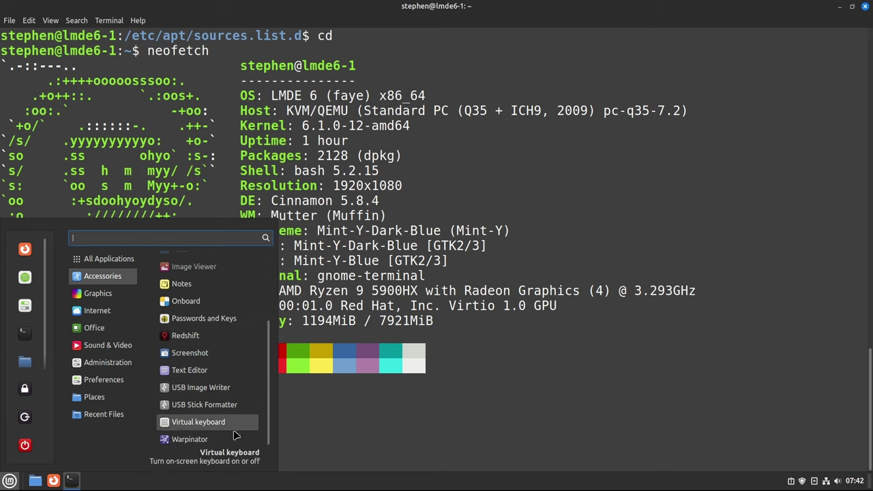
{"action": "mouse_move", "coordinate": [100, 298]}
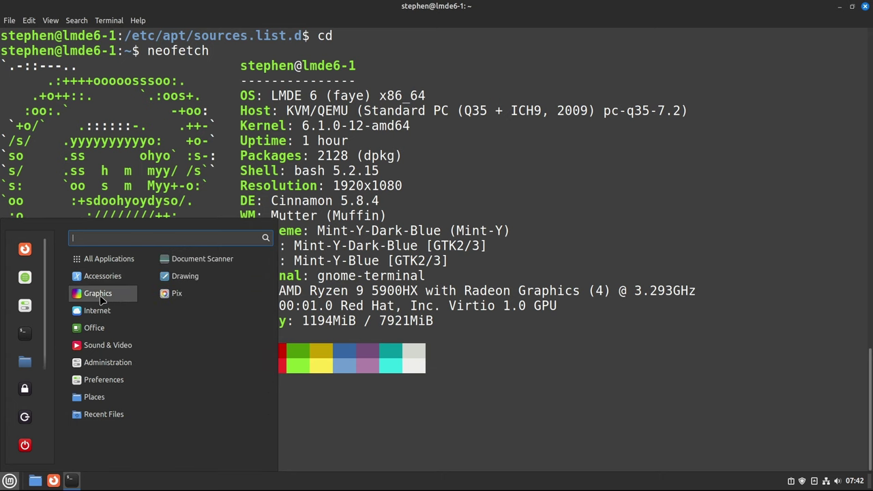
{"action": "mouse_move", "coordinate": [105, 314]}
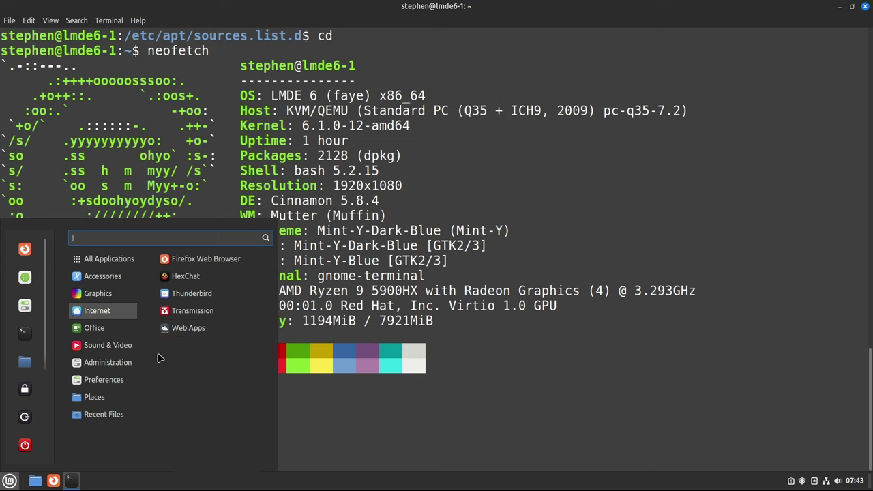
{"action": "mouse_move", "coordinate": [99, 329]}
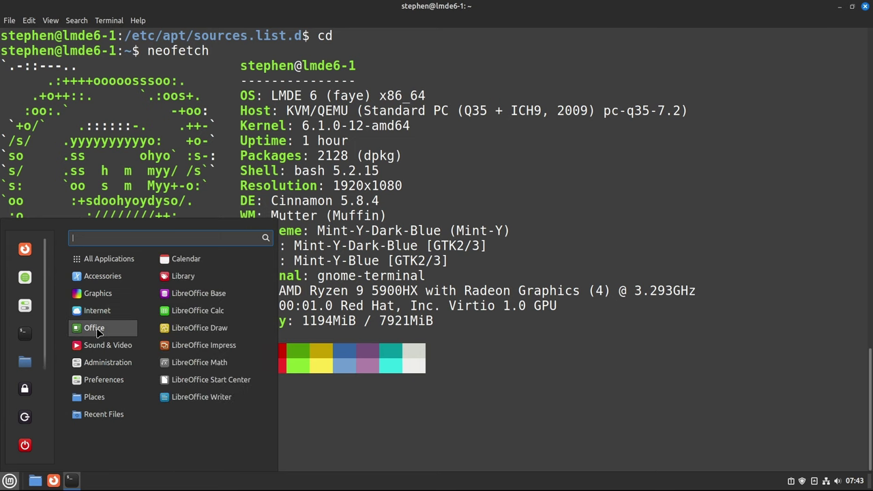
{"action": "mouse_move", "coordinate": [98, 344]}
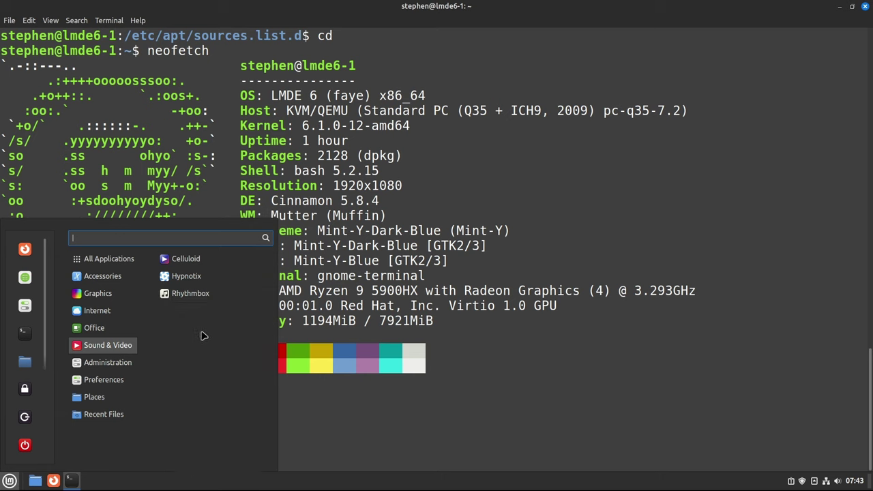
{"action": "mouse_move", "coordinate": [114, 367]}
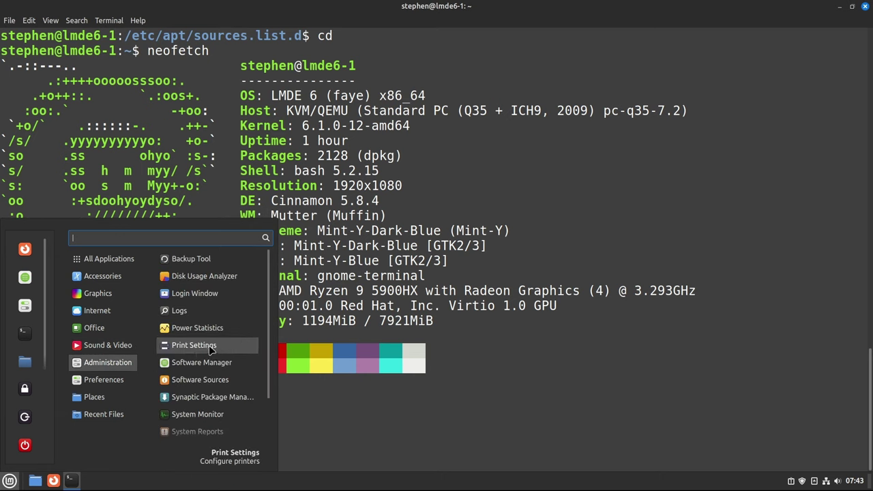
{"action": "scroll", "coordinate": [208, 351], "scroll_direction": "down", "scroll_amount": 2}
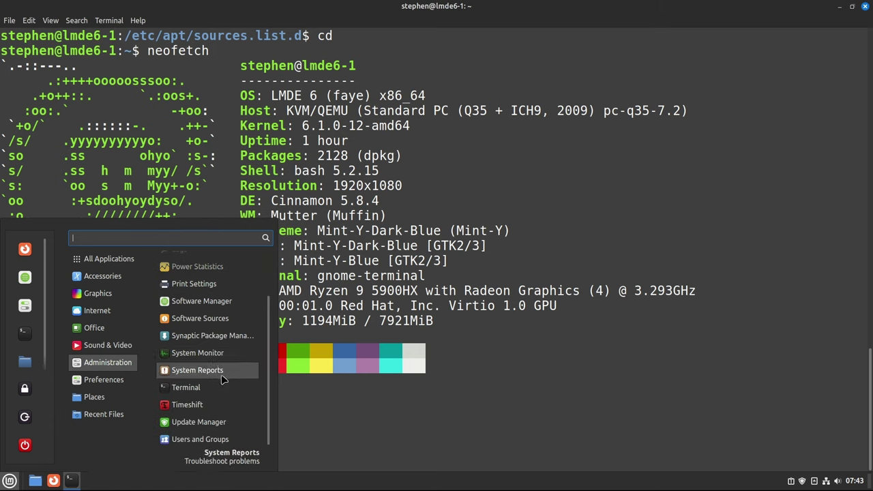
{"action": "mouse_move", "coordinate": [117, 382]}
{"action": "scroll", "coordinate": [171, 364], "scroll_direction": "down", "scroll_amount": 6}
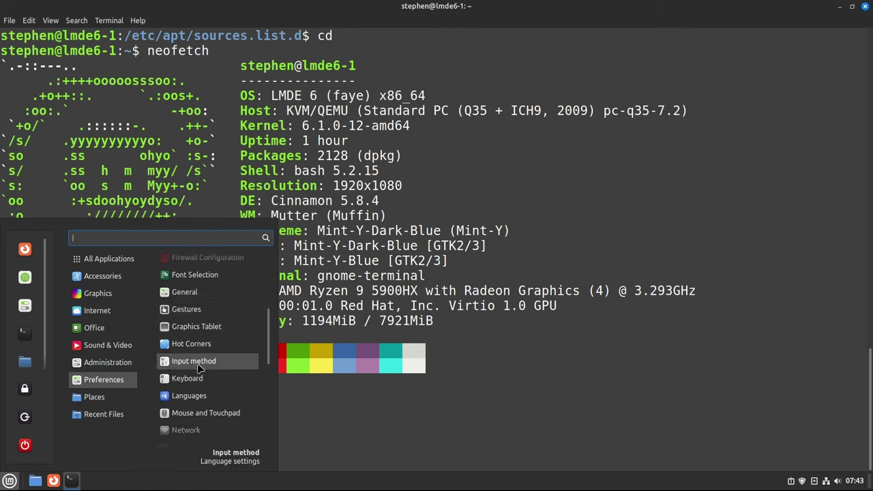
{"action": "scroll", "coordinate": [201, 369], "scroll_direction": "down", "scroll_amount": 3}
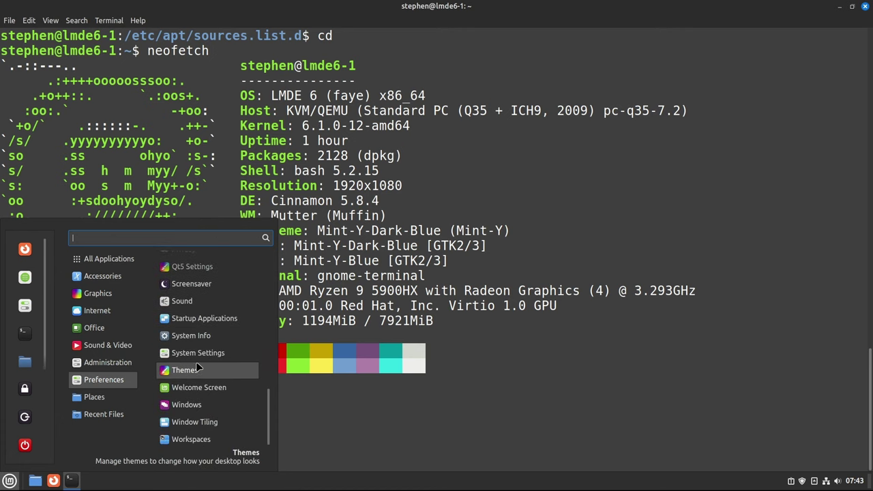
{"action": "mouse_move", "coordinate": [103, 397]}
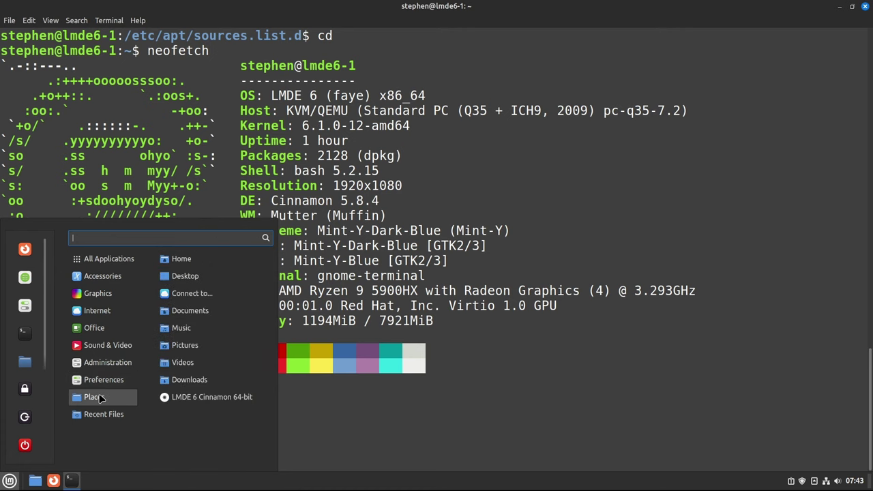
{"action": "mouse_move", "coordinate": [104, 415]}
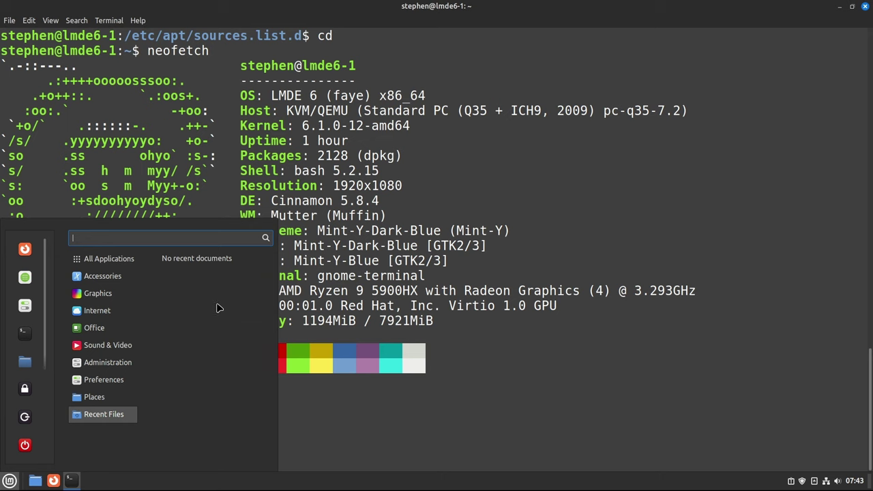
{"action": "left_click", "coordinate": [322, 400]}
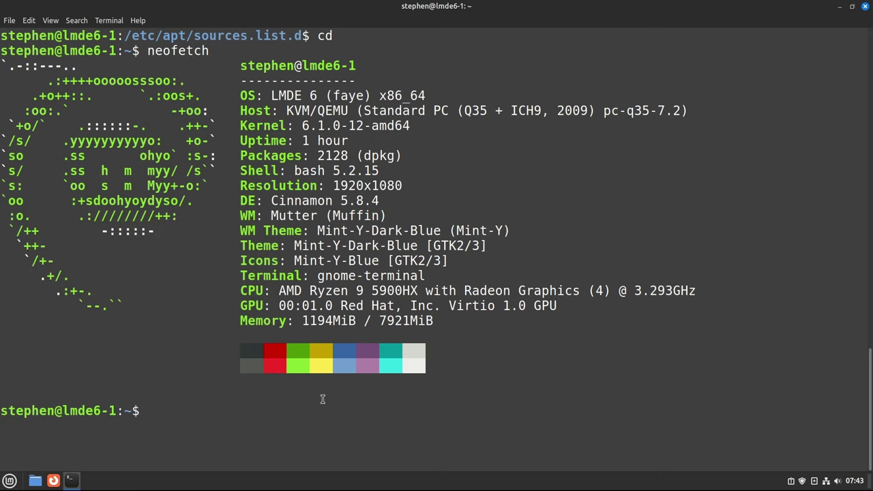